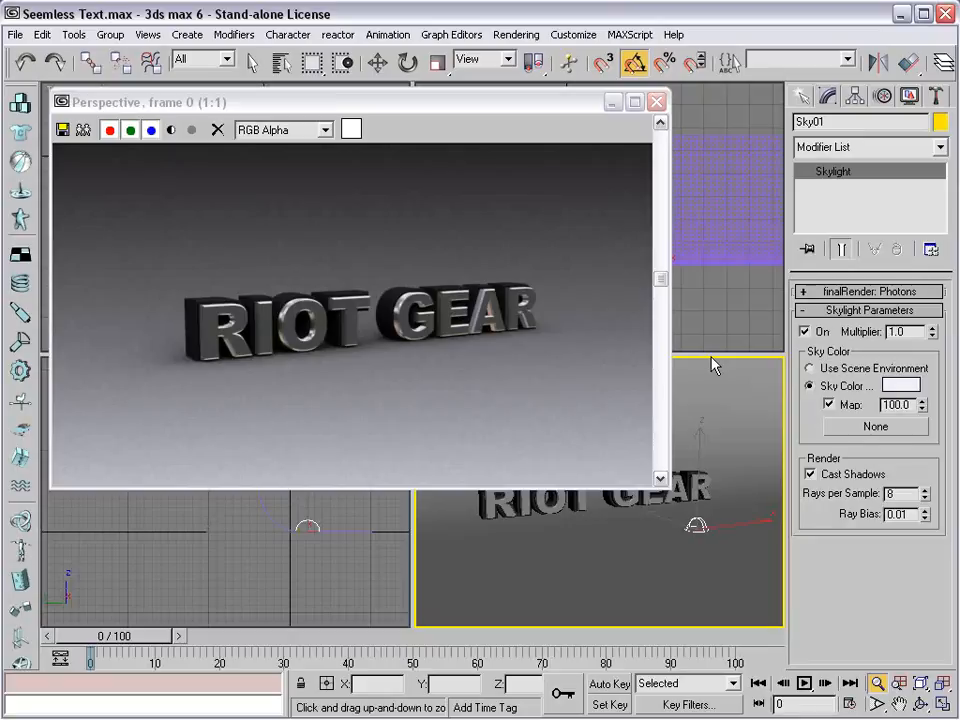
# Close the rendered image and examine the RIOT GEAR text and its curved backdrop from several angles in the Perspective view
pyautogui.click(657, 102)
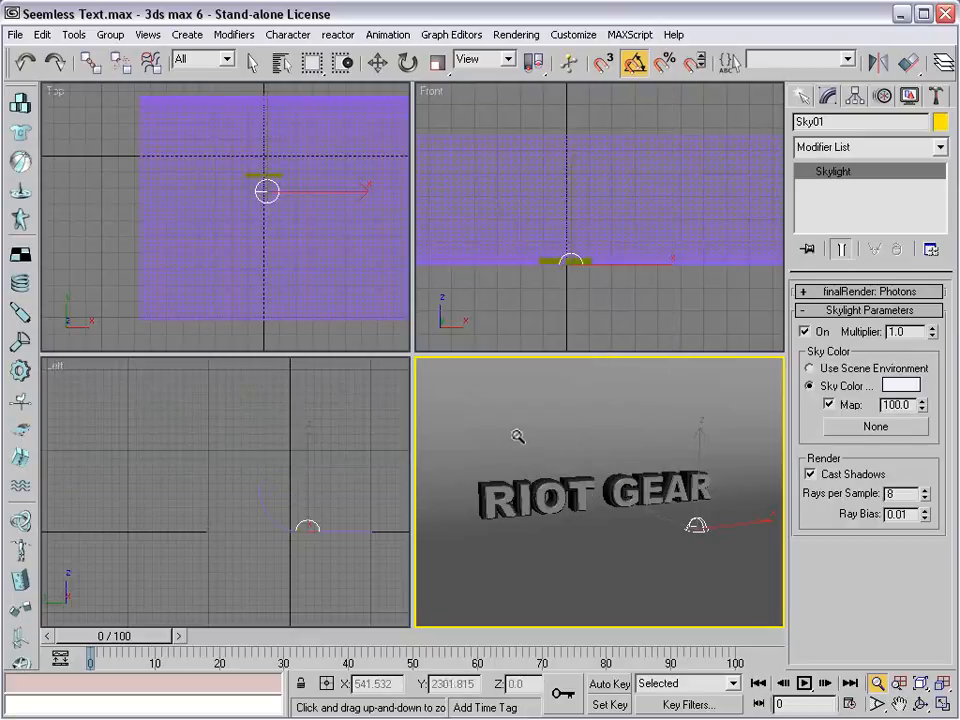
pyautogui.rightClick(300, 454)
pyautogui.click(240, 441)
pyautogui.middleClick(596, 495)
pyautogui.scroll(-4, 597, 495)
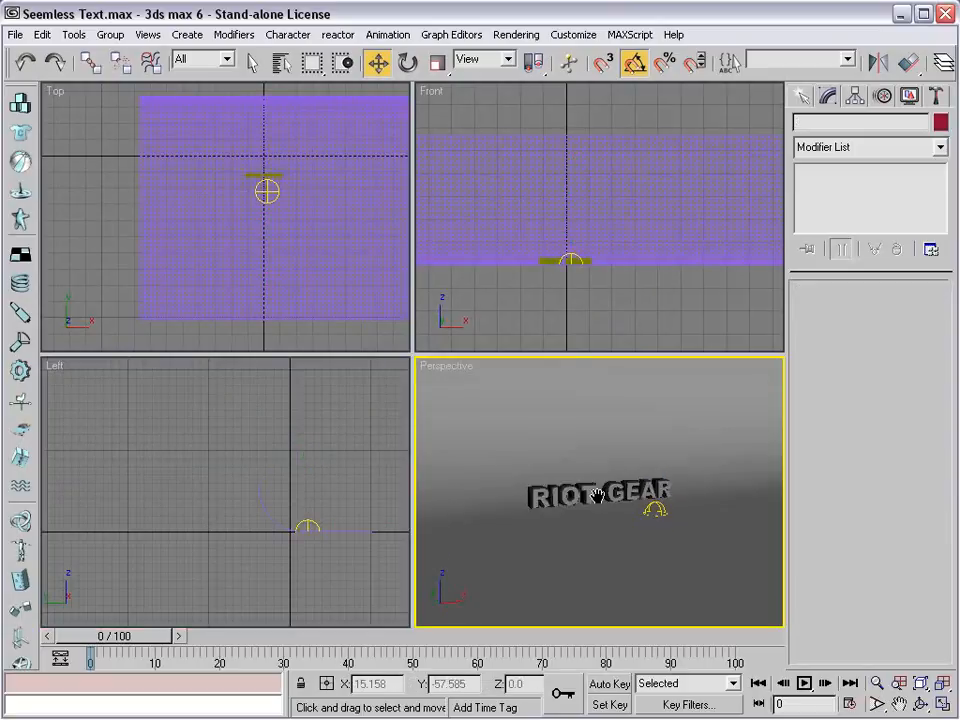
pyautogui.scroll(-3, 597, 495)
pyautogui.keyDown('alt'); pyautogui.moveTo(537, 513); pyautogui.dragTo(677, 510, button='middle'); pyautogui.keyUp('alt')
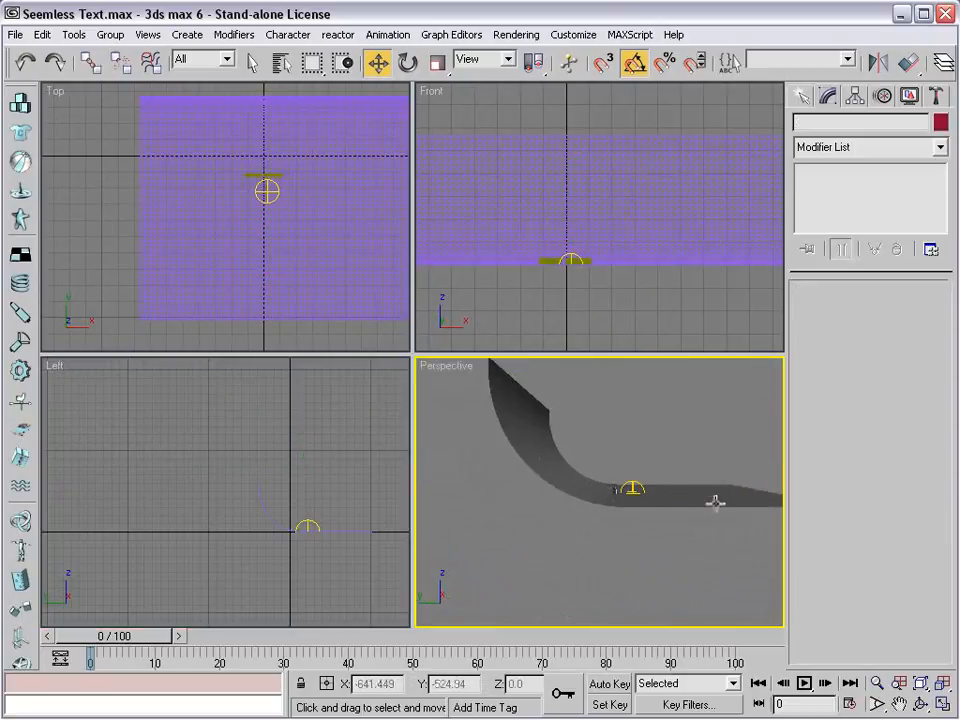
pyautogui.keyDown('alt'); pyautogui.moveTo(741, 497); pyautogui.dragTo(570, 514, button='middle'); pyautogui.keyUp('alt')
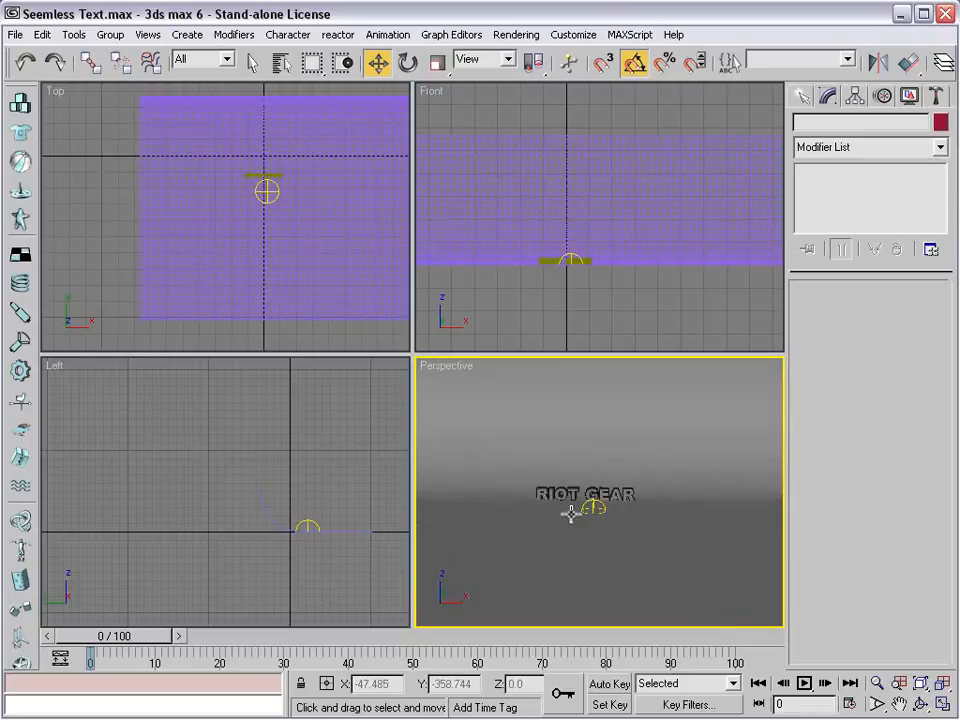
pyautogui.scroll(2, 573, 514)
pyautogui.scroll(2, 636, 514)
pyautogui.keyDown('alt'); pyautogui.moveTo(642, 522); pyautogui.dragTo(624, 508, button='middle'); pyautogui.keyUp('alt')
pyautogui.moveTo(524, 493); pyautogui.dragTo(608, 494, button='middle')
pyautogui.keyDown('alt'); pyautogui.moveTo(666, 525); pyautogui.dragTo(605, 505, button='middle'); pyautogui.keyUp('alt')
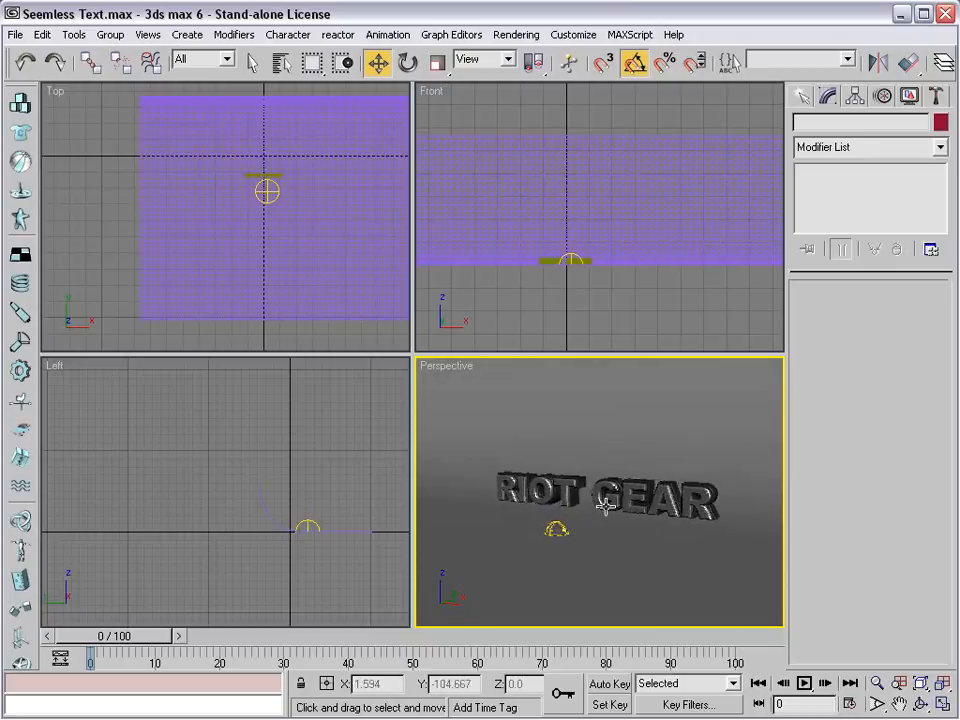
# Start over with an empty scene, discarding the unsaved changes to Seemless Text.max
pyautogui.click(15, 34)
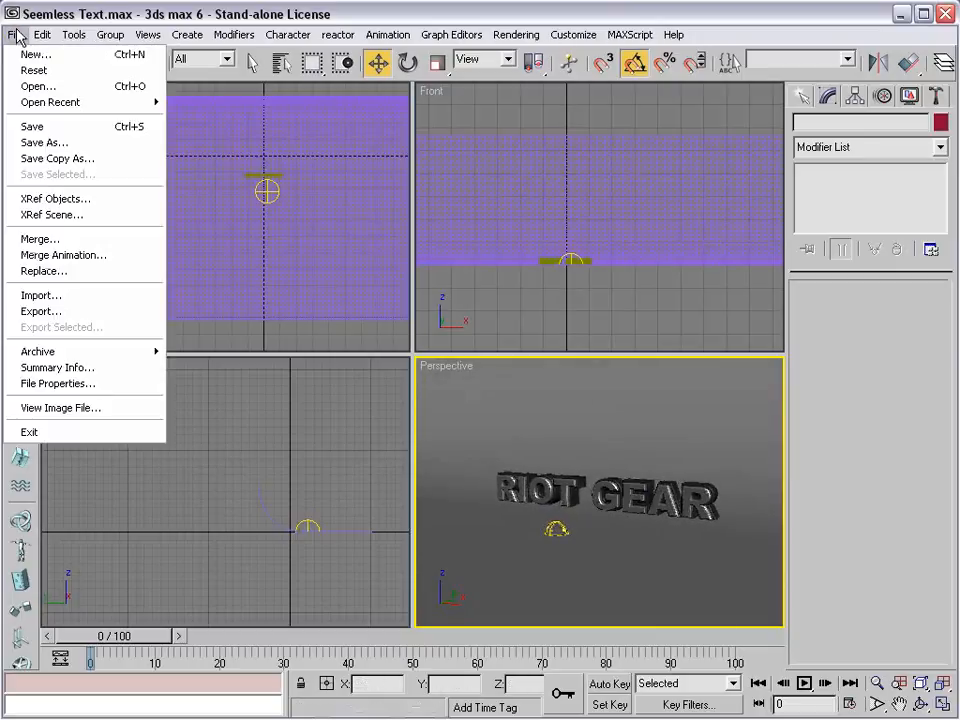
pyautogui.click(38, 87)
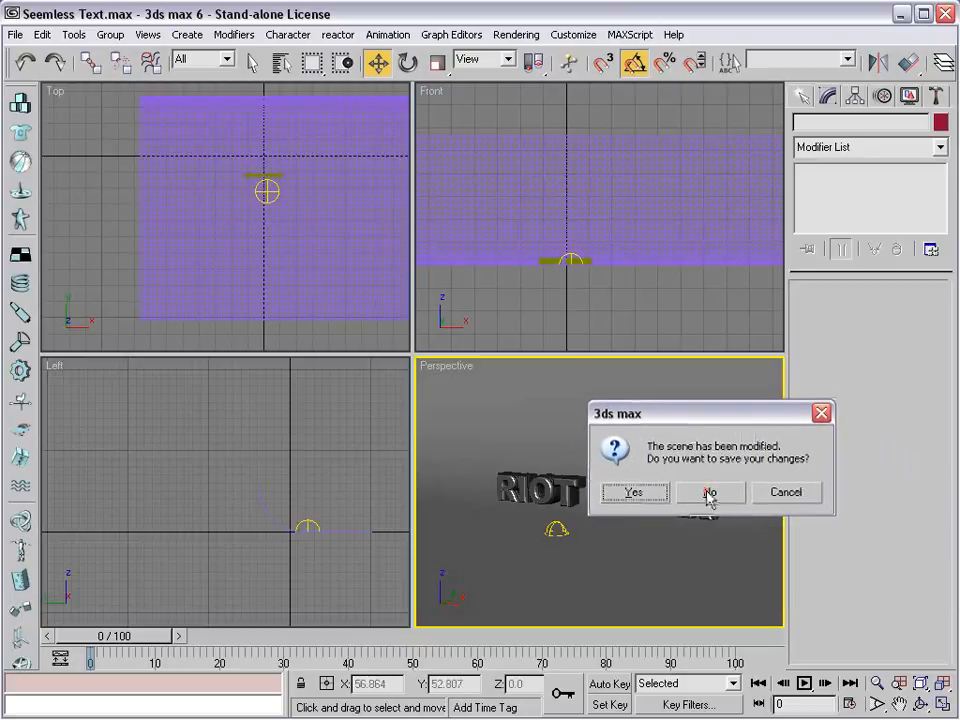
pyautogui.click(709, 494)
pyautogui.click(437, 404)
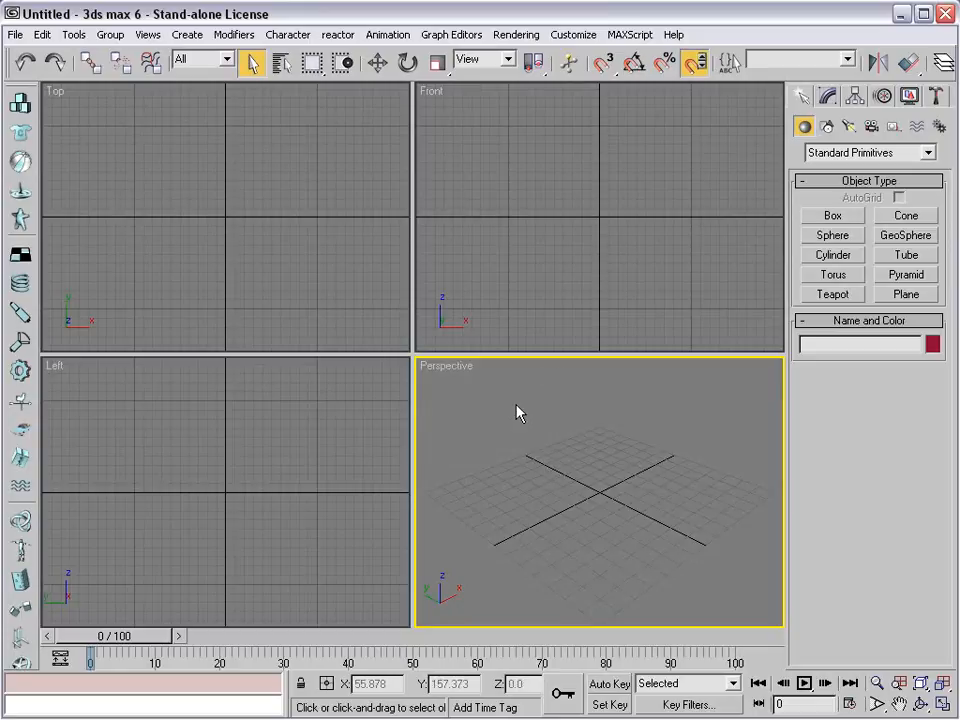
# Draw a rectangular plane about 183 units long and 190 units wide on the grid in the Perspective view
pyautogui.press('w')
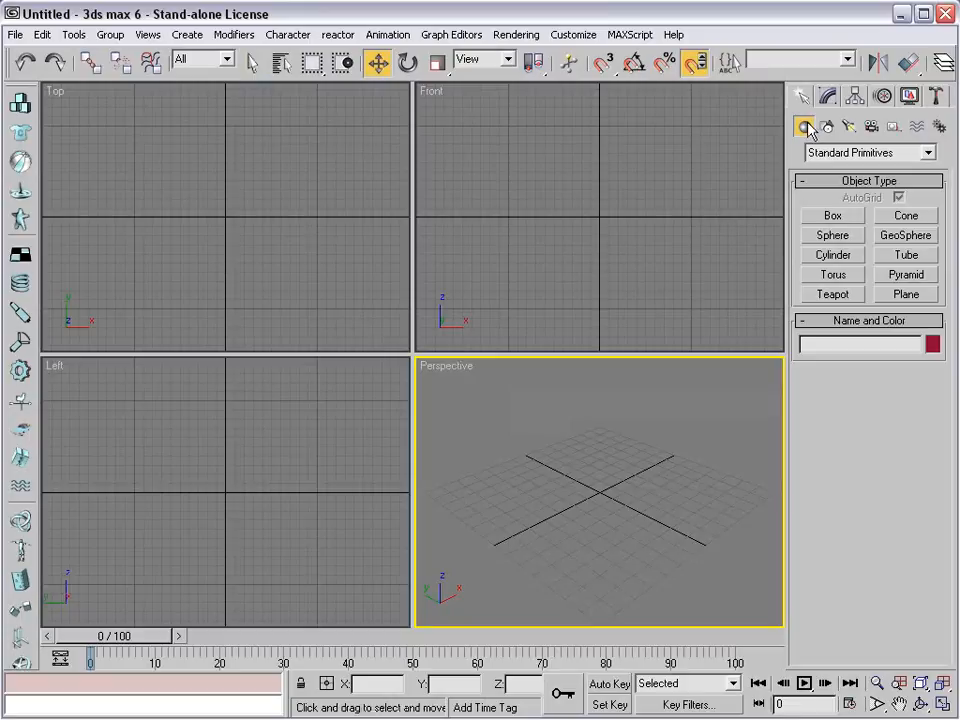
pyautogui.click(903, 298)
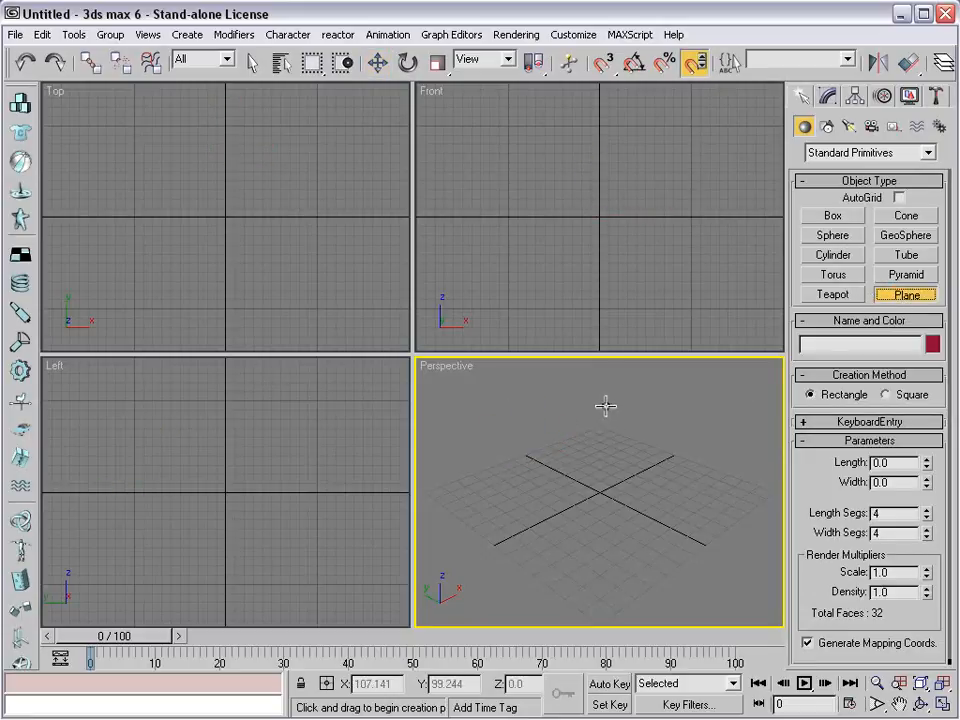
pyautogui.moveTo(606, 403); pyautogui.dragTo(606, 665)
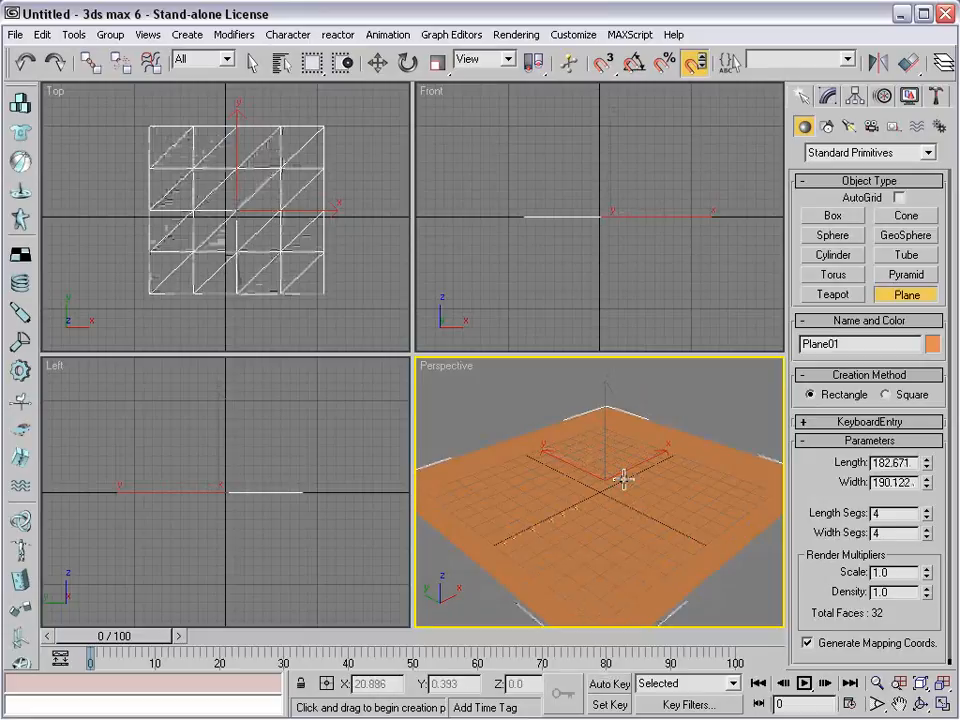
# Apply a Bend modifier to the plane and set its bend axis to X
pyautogui.click(831, 96)
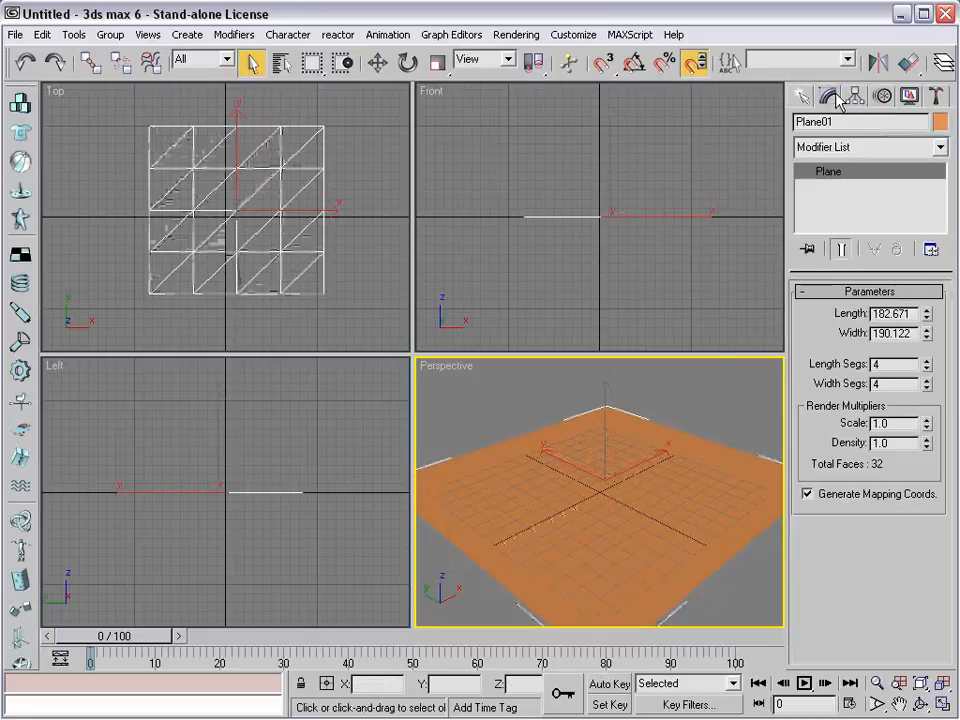
pyautogui.click(843, 146)
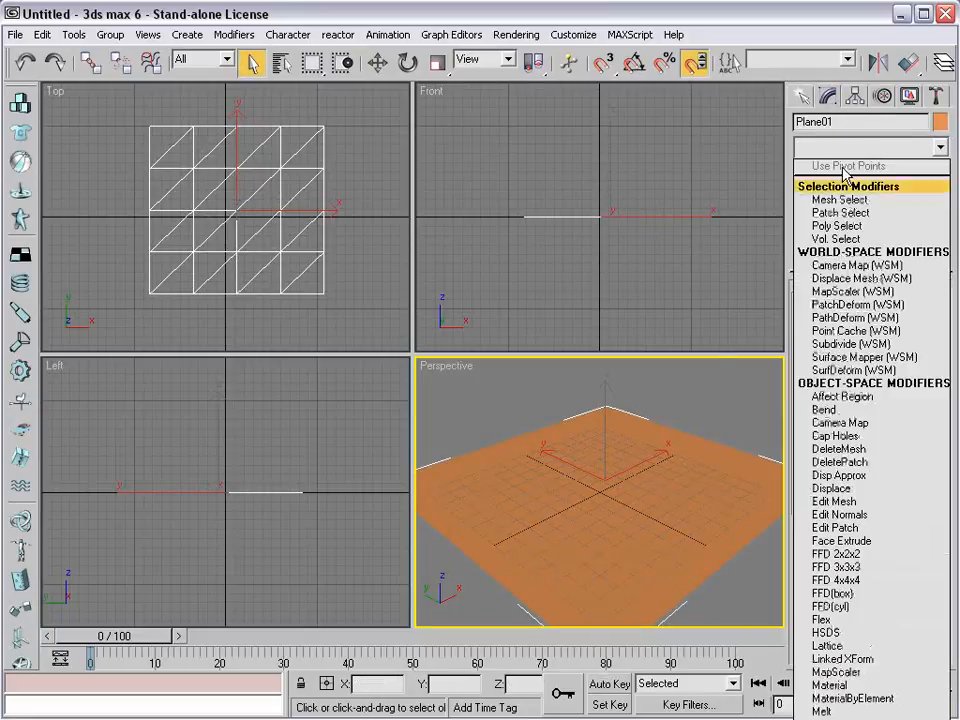
pyautogui.click(827, 410)
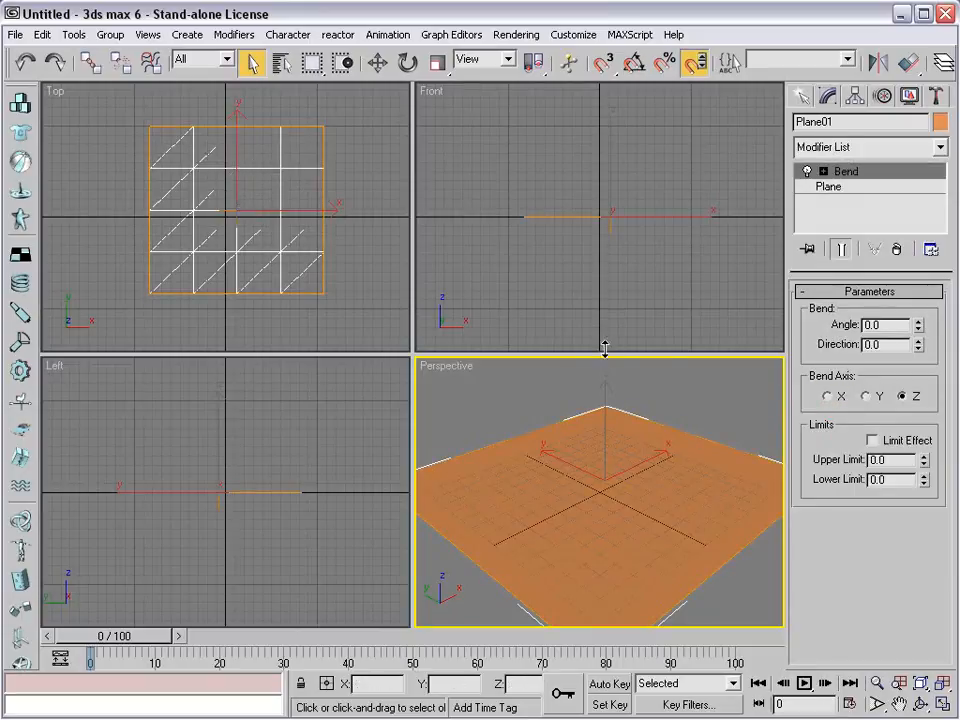
pyautogui.keyDown('alt'); pyautogui.moveTo(690, 509); pyautogui.dragTo(673, 454, button='middle'); pyautogui.keyUp('alt')
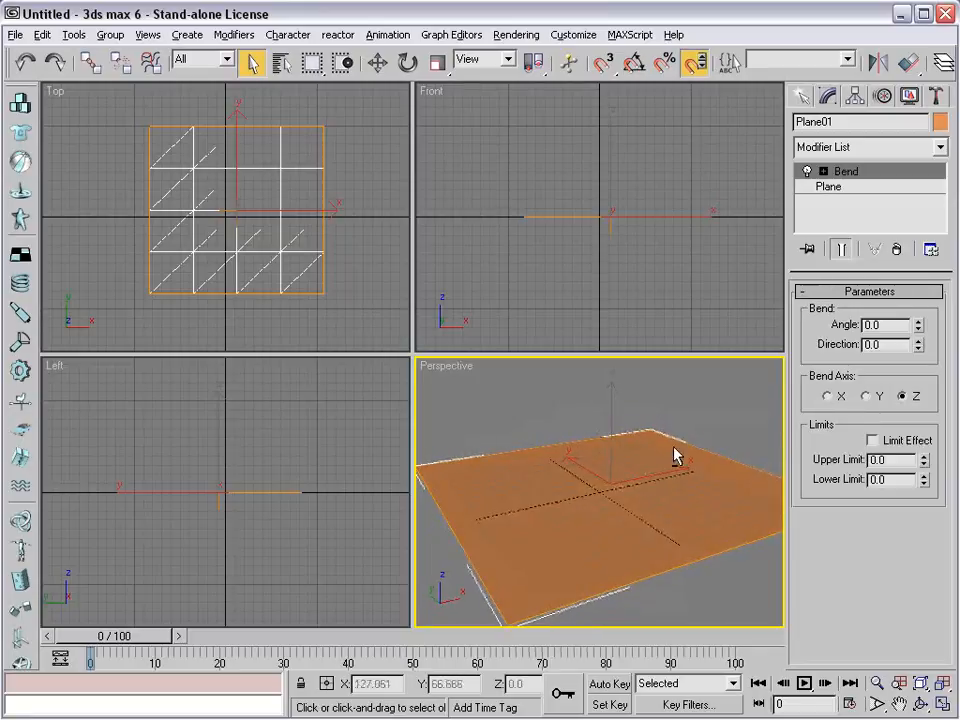
pyautogui.click(831, 398)
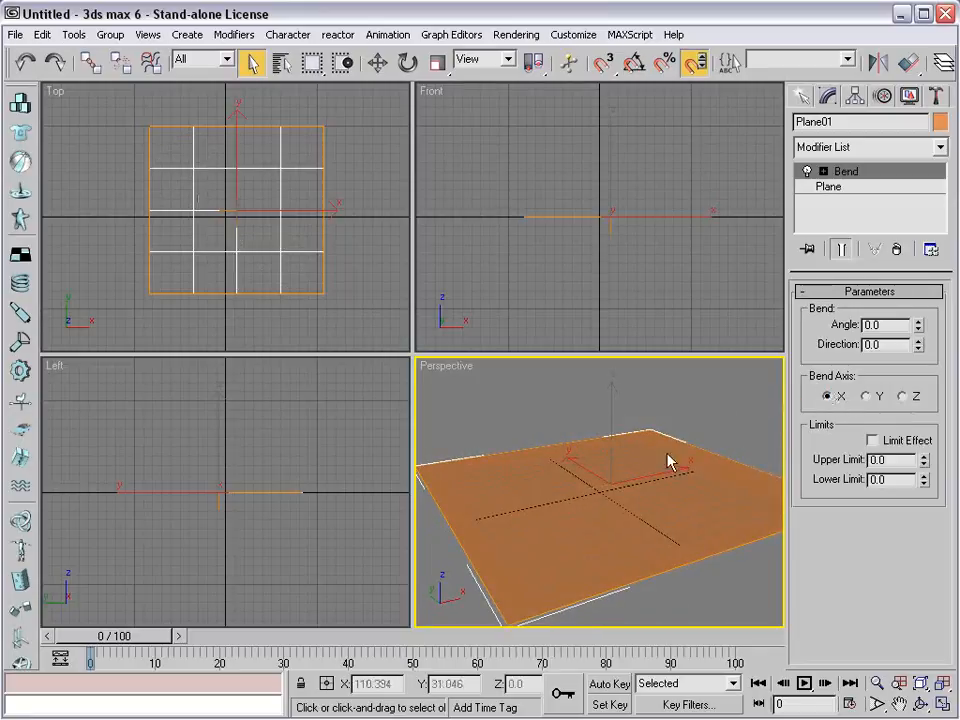
# Adjust the plane's bend angle to -177 so both ends curve upward
pyautogui.click(918, 323)
pyautogui.moveTo(920, 329); pyautogui.dragTo(906, 596)
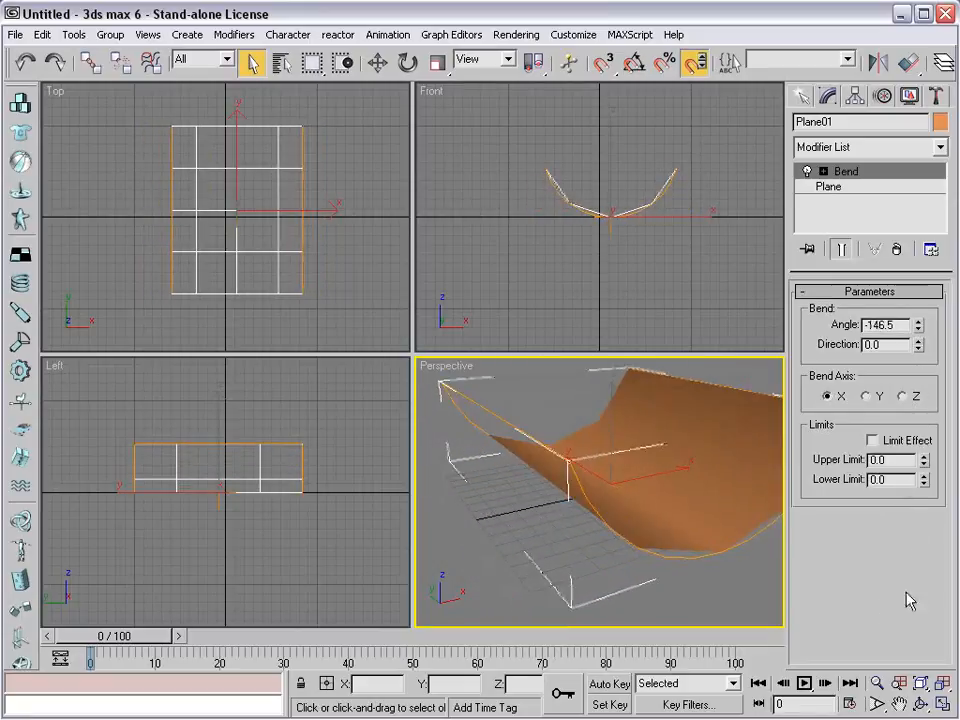
pyautogui.keyDown('alt'); pyautogui.moveTo(704, 520); pyautogui.dragTo(645, 484, button='middle'); pyautogui.keyUp('alt')
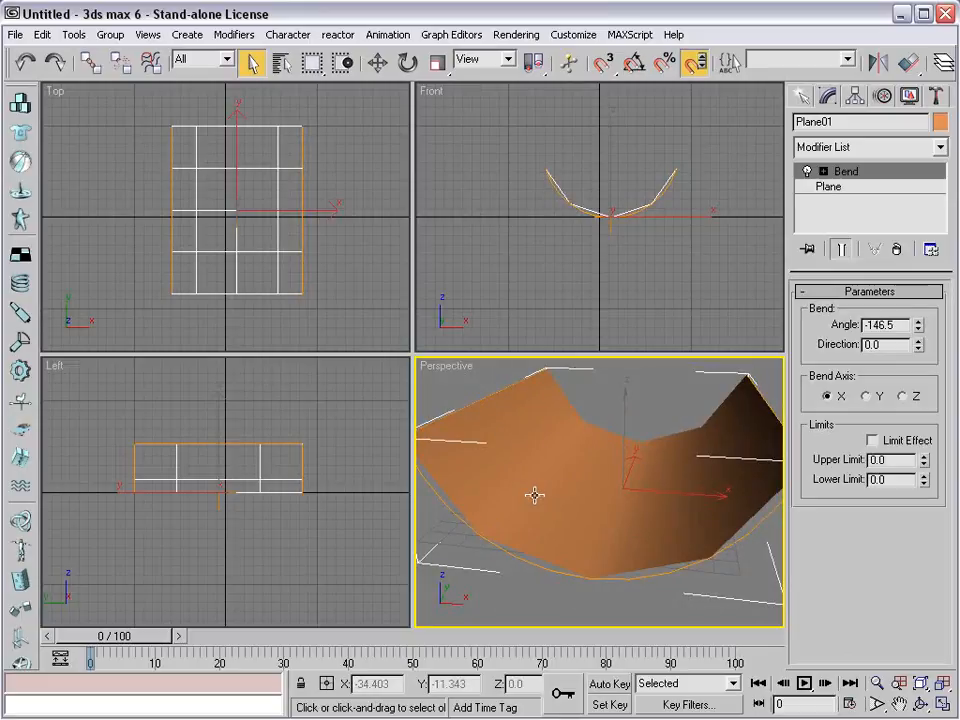
pyautogui.keyDown('alt'); pyautogui.moveTo(549, 514); pyautogui.dragTo(561, 508, button='middle'); pyautogui.keyUp('alt')
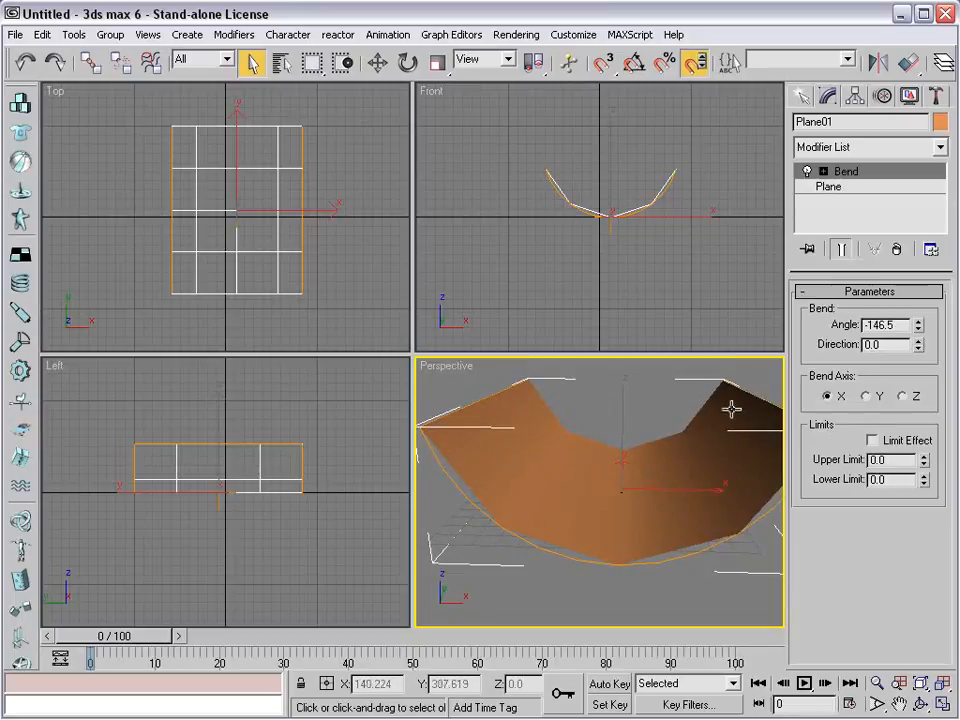
pyautogui.keyDown('alt'); pyautogui.moveTo(731, 409); pyautogui.dragTo(658, 465, button='middle'); pyautogui.keyUp('alt')
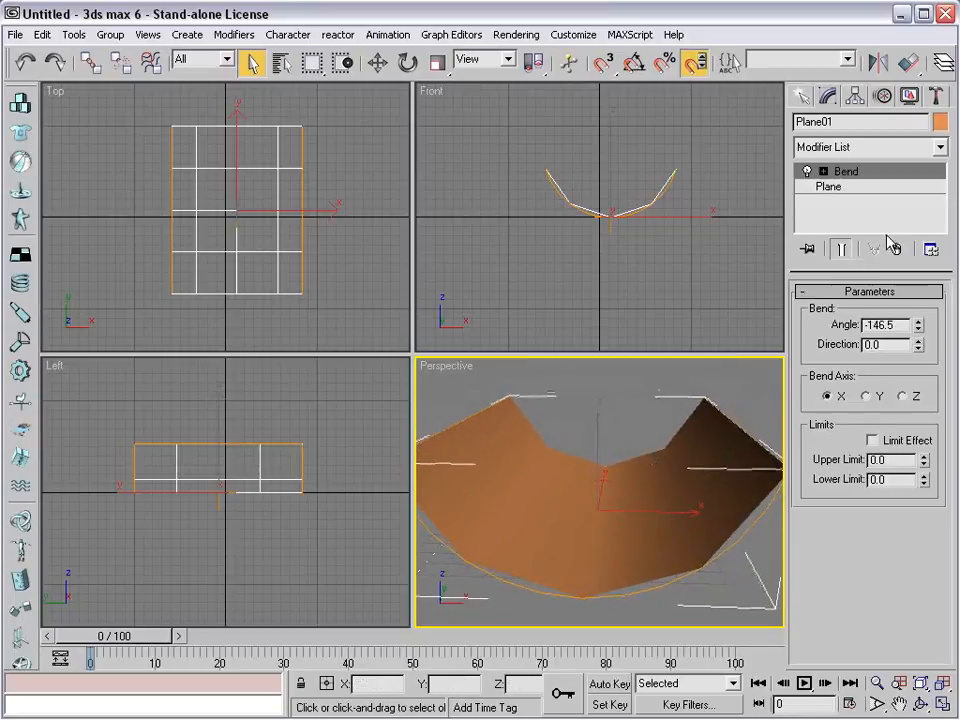
pyautogui.moveTo(918, 325)
pyautogui.mouseDown()
pyautogui.moveTo(918, 292)
pyautogui.moveTo(918, 340)
pyautogui.moveTo(918, 325)
pyautogui.mouseUp()
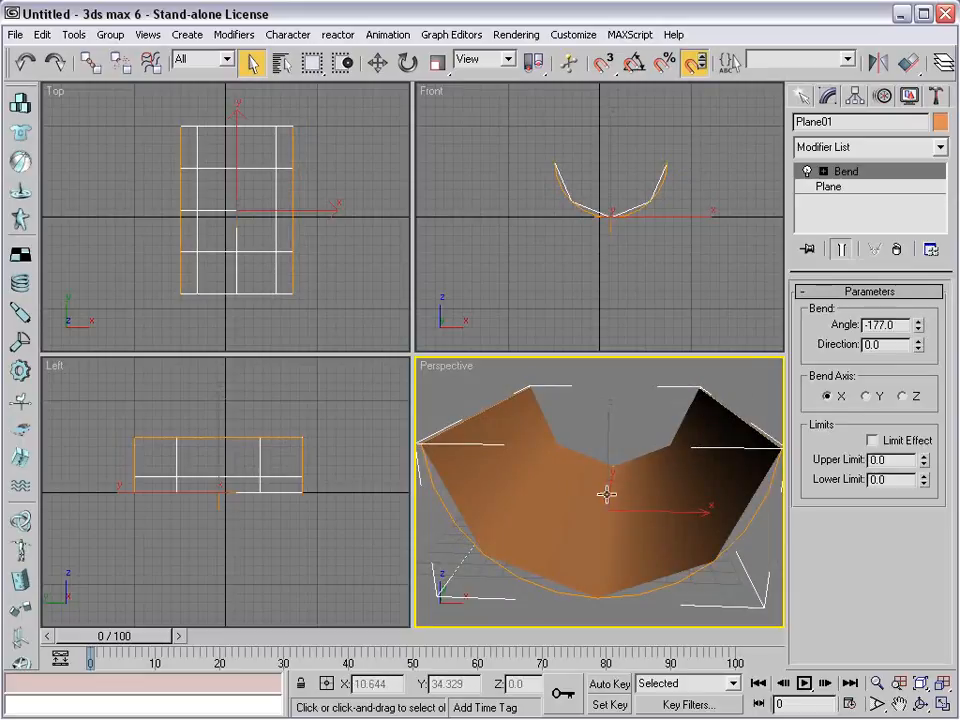
# Enable Limit Effect on the bend and raise its upper limit to about 165.6 so only one side curves
pyautogui.click(872, 440)
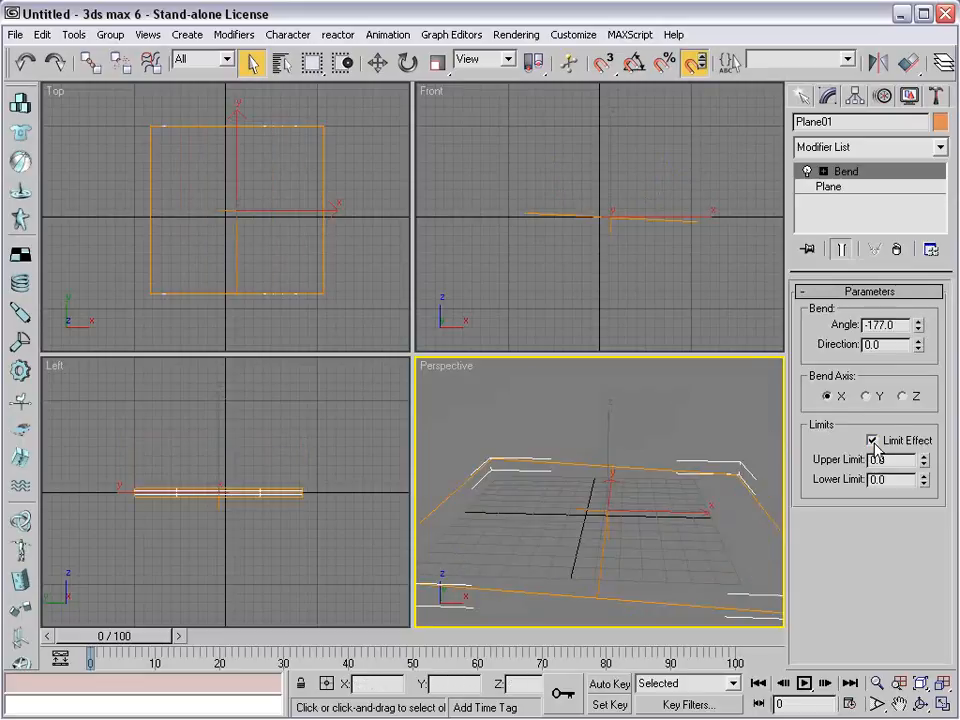
pyautogui.moveTo(924, 461); pyautogui.dragTo(939, 53)
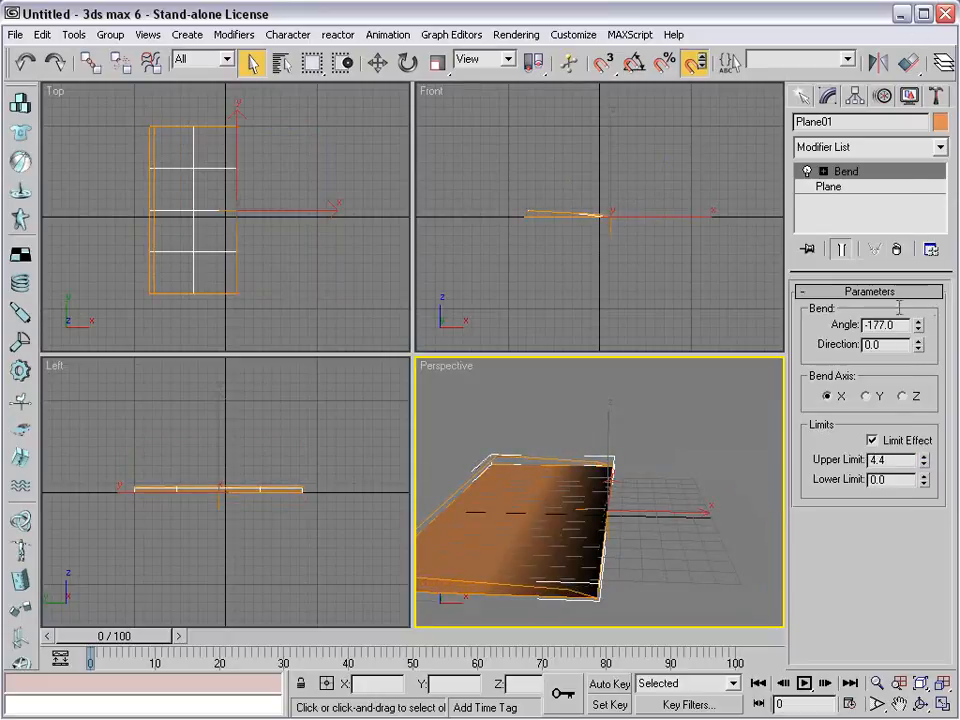
pyautogui.moveTo(924, 462); pyautogui.dragTo(928, 200)
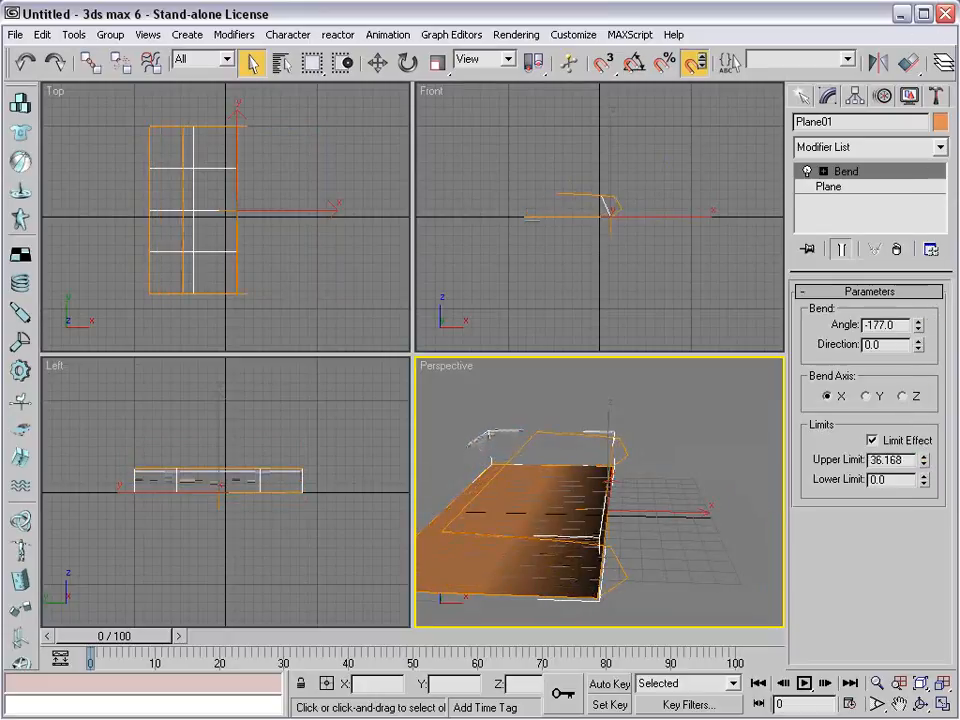
pyautogui.moveTo(926, 474); pyautogui.dragTo(913, 121)
pyautogui.click(758, 376)
pyautogui.keyDown('alt'); pyautogui.moveTo(551, 525); pyautogui.dragTo(709, 512, button='middle'); pyautogui.keyUp('alt')
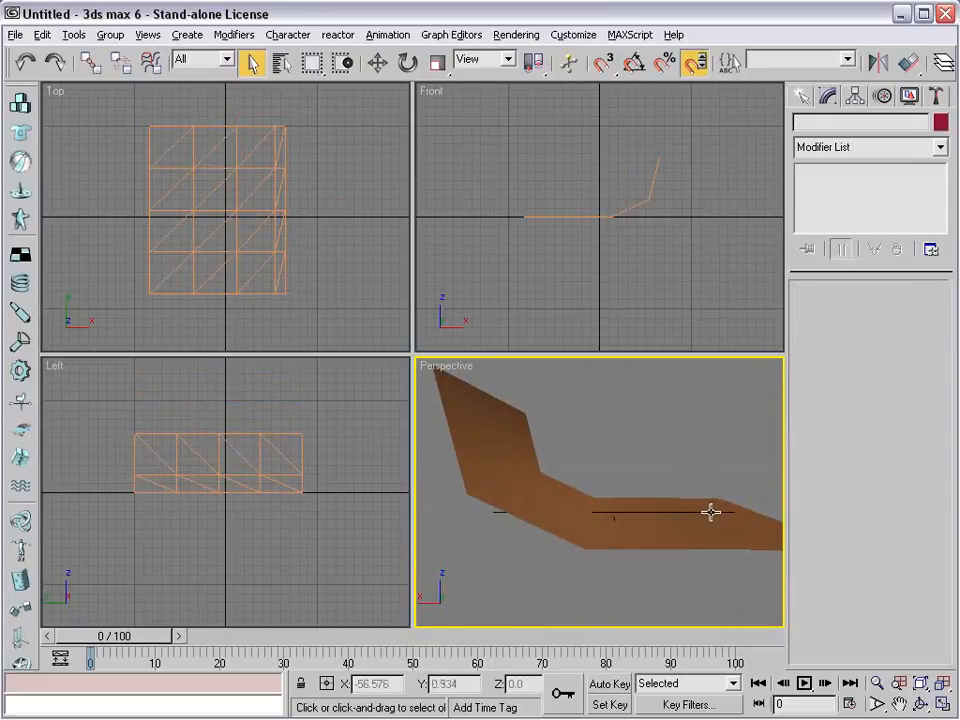
# Increase the base plane's width segments beyond 20 to smooth the curved section
pyautogui.click(546, 493)
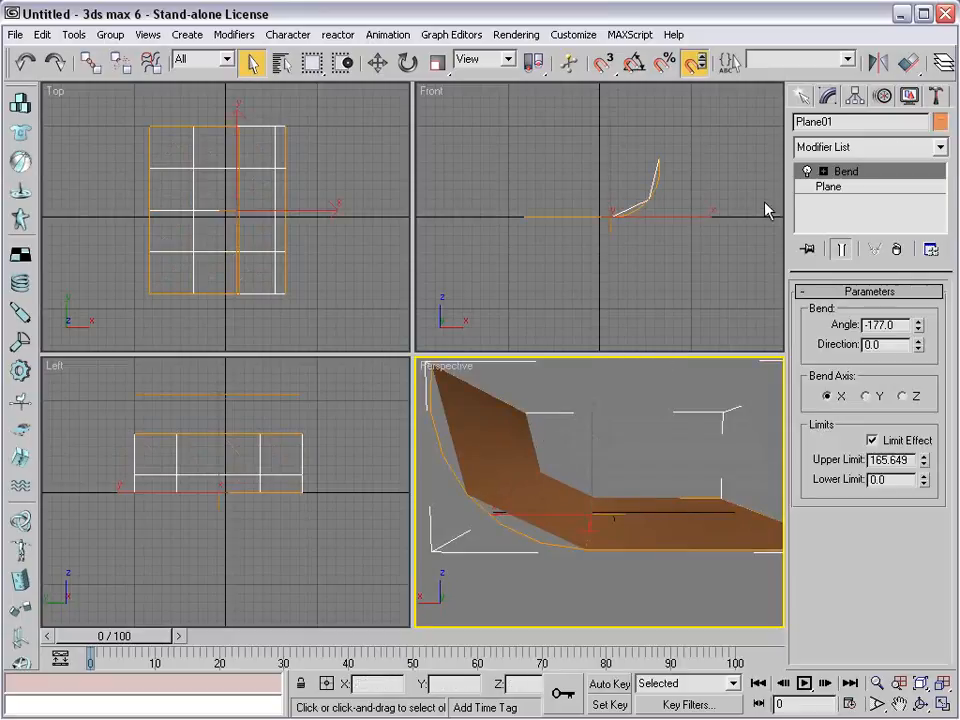
pyautogui.click(833, 189)
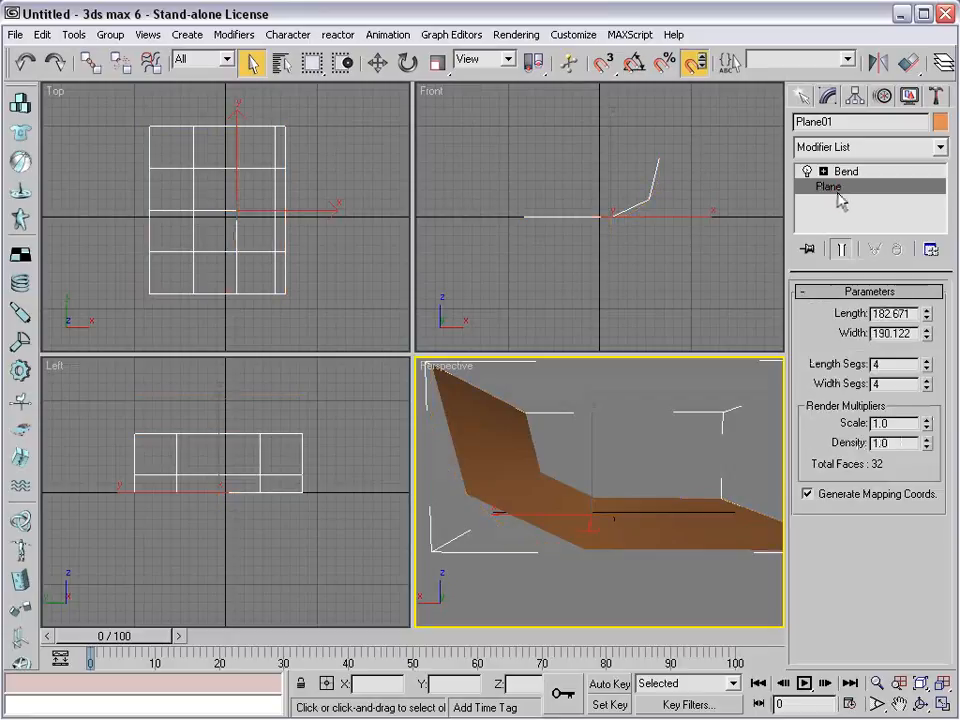
pyautogui.moveTo(677, 498)
pyautogui.keyDown('alt'); pyautogui.mouseDown(button='middle')
pyautogui.moveTo(660, 515)
pyautogui.moveTo(665, 502)
pyautogui.mouseUp(button='middle'); pyautogui.keyUp('alt')
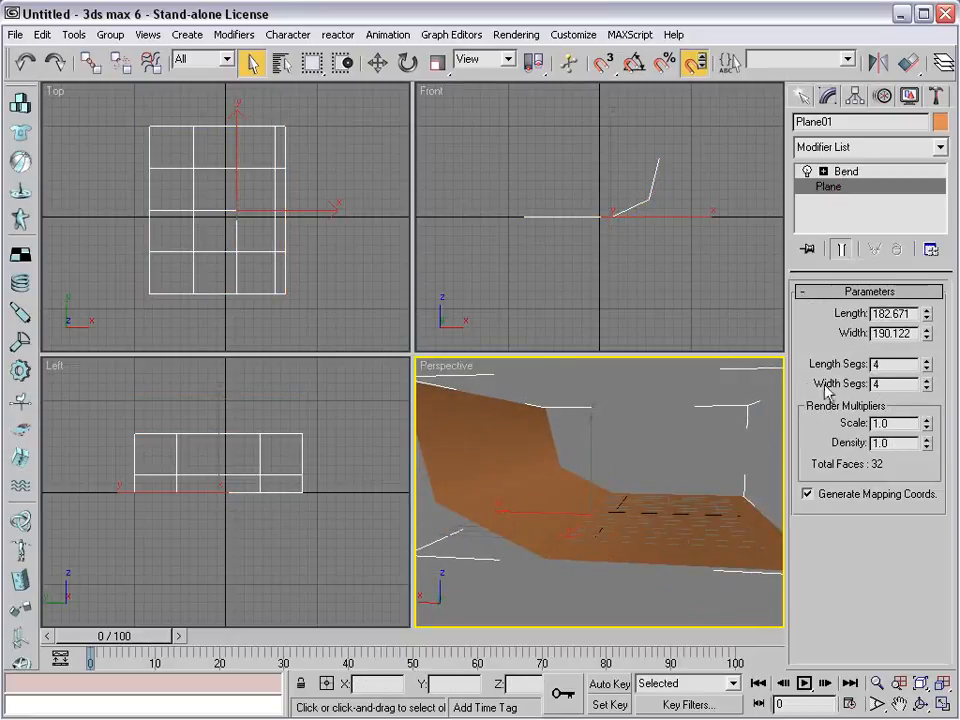
pyautogui.moveTo(923, 382); pyautogui.dragTo(923, 350)
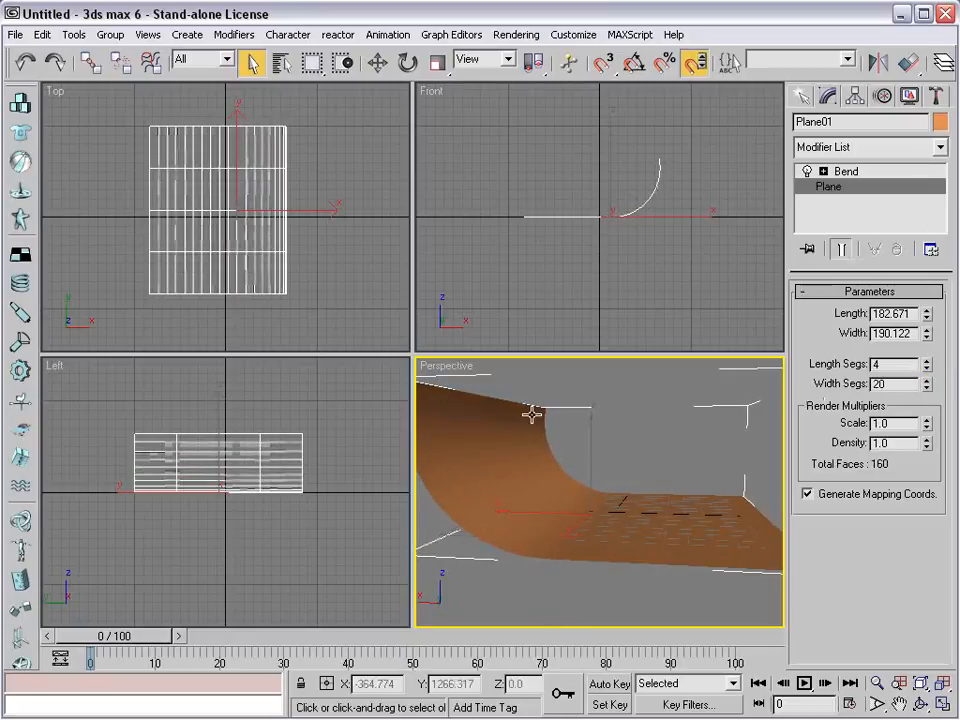
pyautogui.moveTo(923, 383); pyautogui.dragTo(932, 206)
pyautogui.click(664, 429)
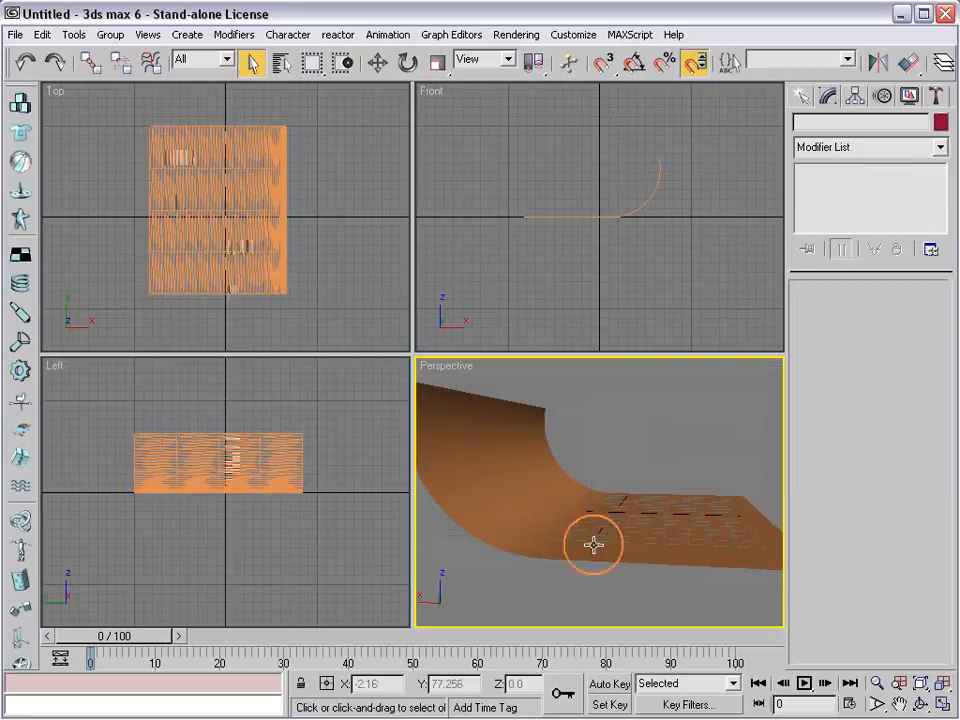
# Examine the smooth transition between floor and wall of the curved plane from several angles and up close
pyautogui.keyDown('alt'); pyautogui.moveTo(648, 520); pyautogui.dragTo(369, 519, button='middle'); pyautogui.keyUp('alt')
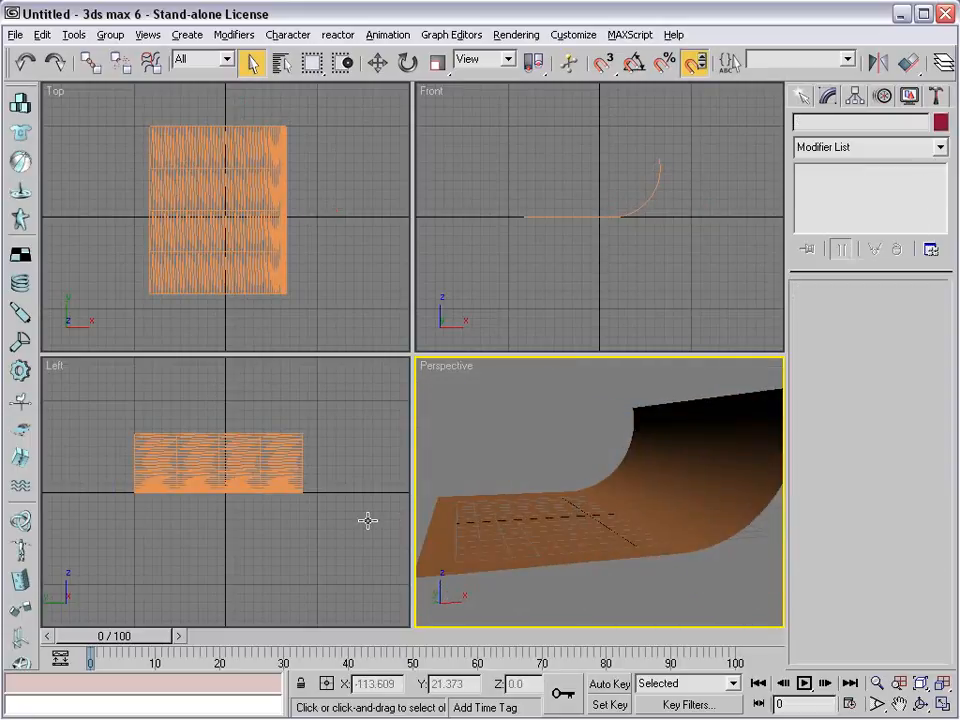
pyautogui.keyDown('alt'); pyautogui.moveTo(474, 531); pyautogui.dragTo(641, 544, button='middle'); pyautogui.keyUp('alt')
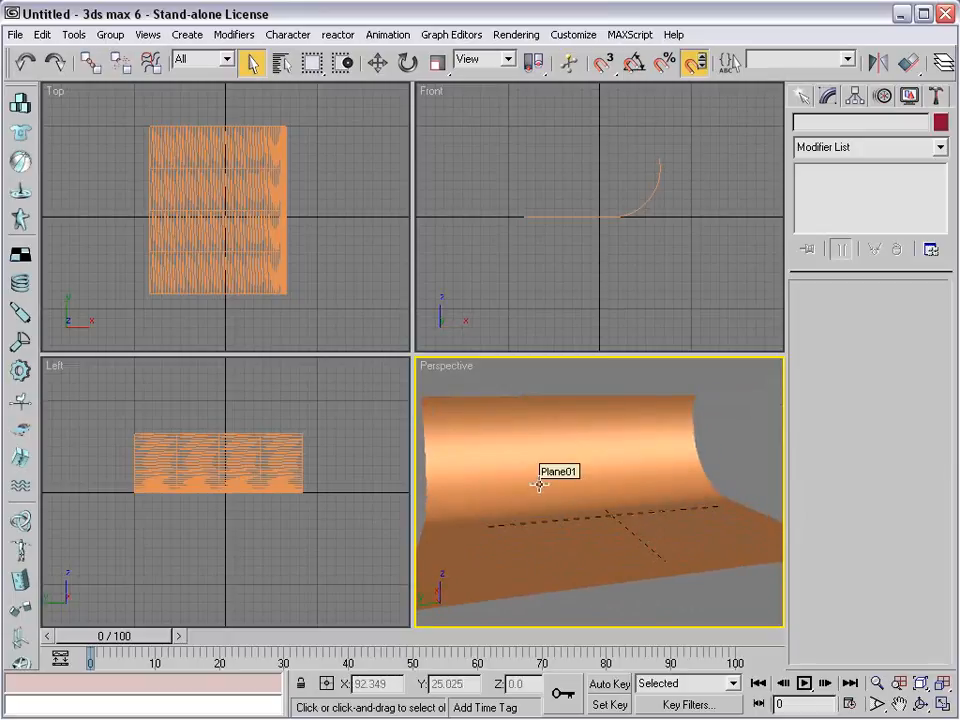
pyautogui.scroll(3, 553, 523)
pyautogui.moveTo(542, 542); pyautogui.dragTo(583, 544, button='middle')
pyautogui.scroll(3, 611, 540)
pyautogui.moveTo(643, 522)
pyautogui.mouseDown(button='middle')
pyautogui.moveTo(545, 512)
pyautogui.moveTo(611, 551)
pyautogui.moveTo(591, 549)
pyautogui.mouseUp(button='middle')
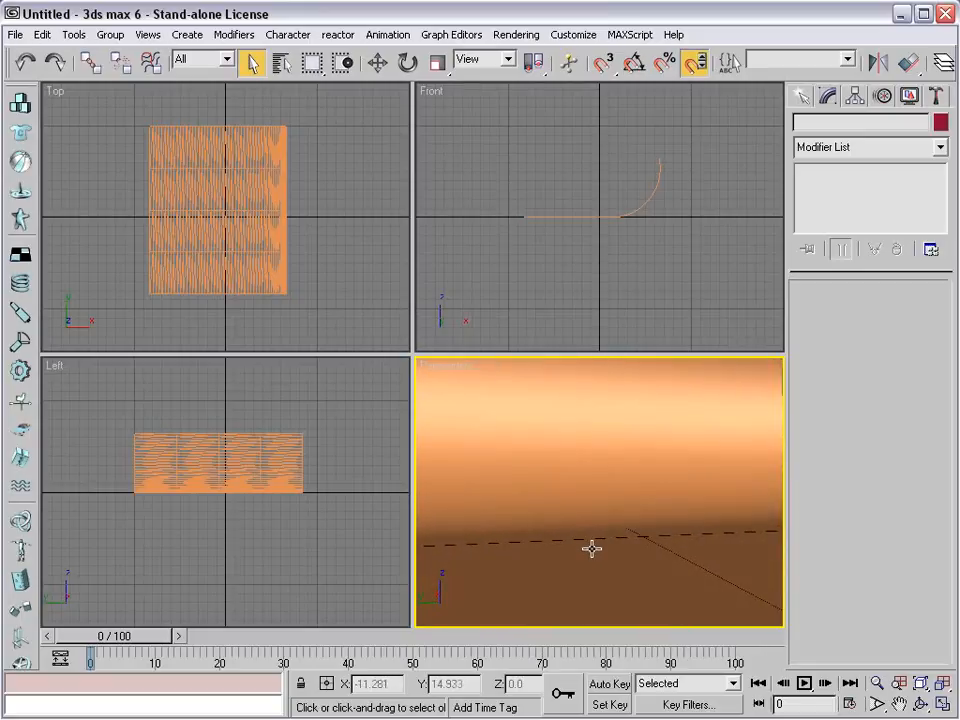
# Scale the curved plane along its Y axis to about 190 percent to widen the backdrop
pyautogui.rightClick(591, 289)
pyautogui.rightClick(634, 315)
pyautogui.click(641, 315)
pyautogui.scroll(-5, 604, 463)
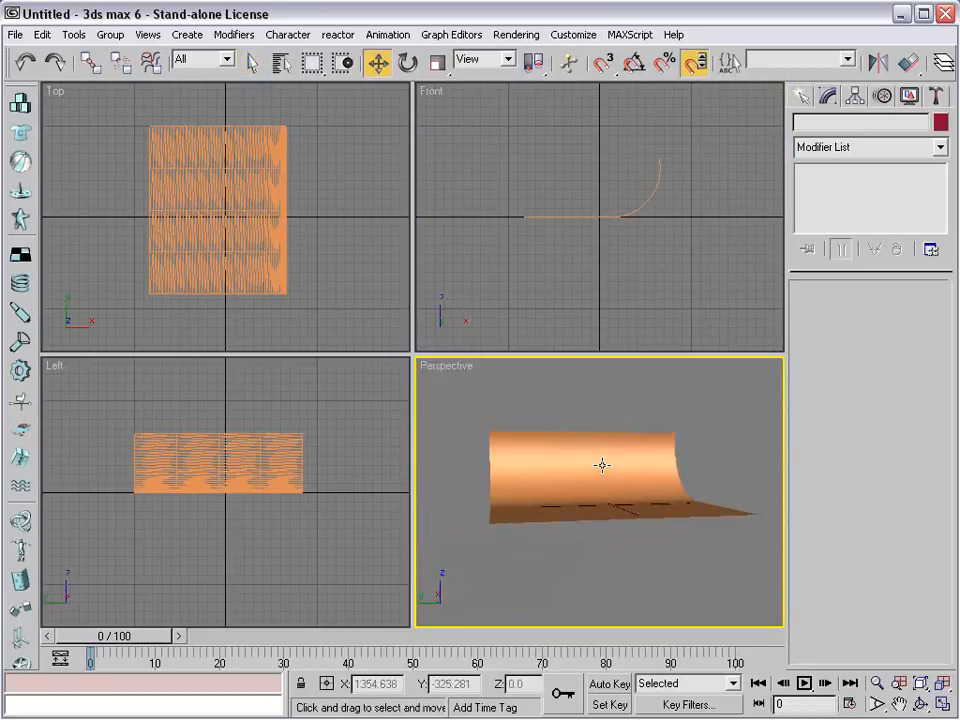
pyautogui.click(596, 492)
pyautogui.rightClick(583, 491)
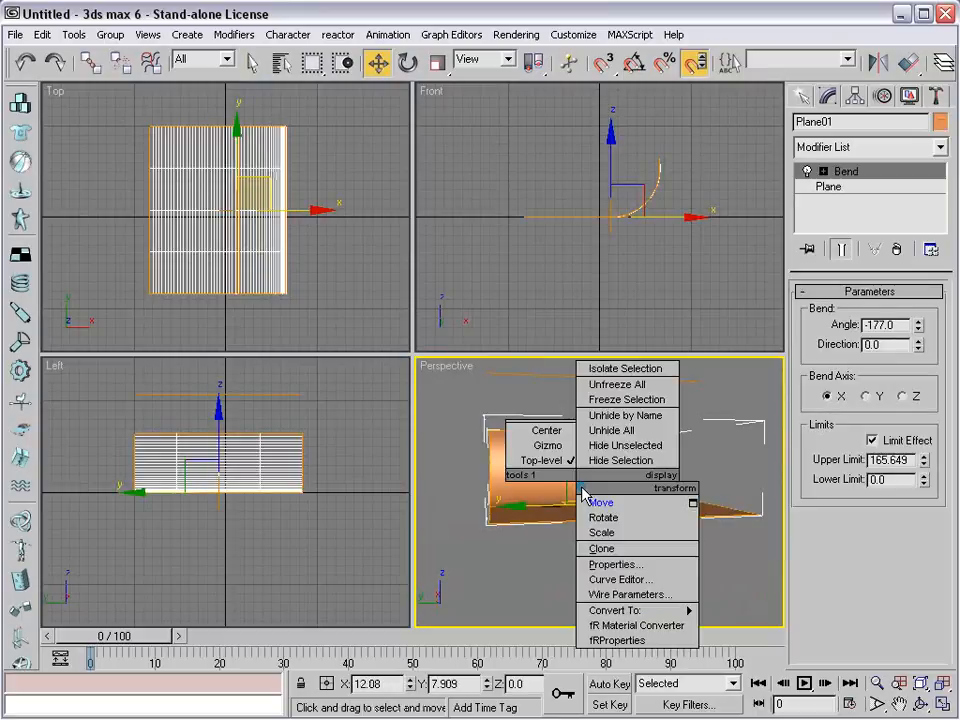
pyautogui.click(605, 533)
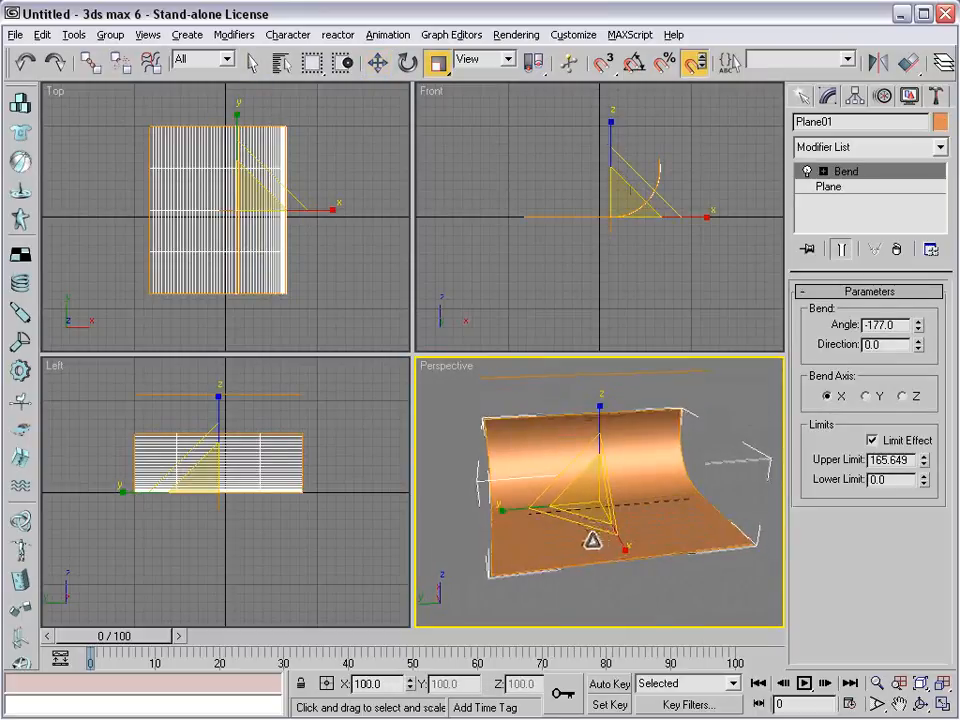
pyautogui.moveTo(510, 513); pyautogui.dragTo(464, 515)
# Try scaling the backdrop vertically along Z to about 159 percent
pyautogui.moveTo(600, 400); pyautogui.dragTo(600, 372)
pyautogui.rightClick(664, 562)
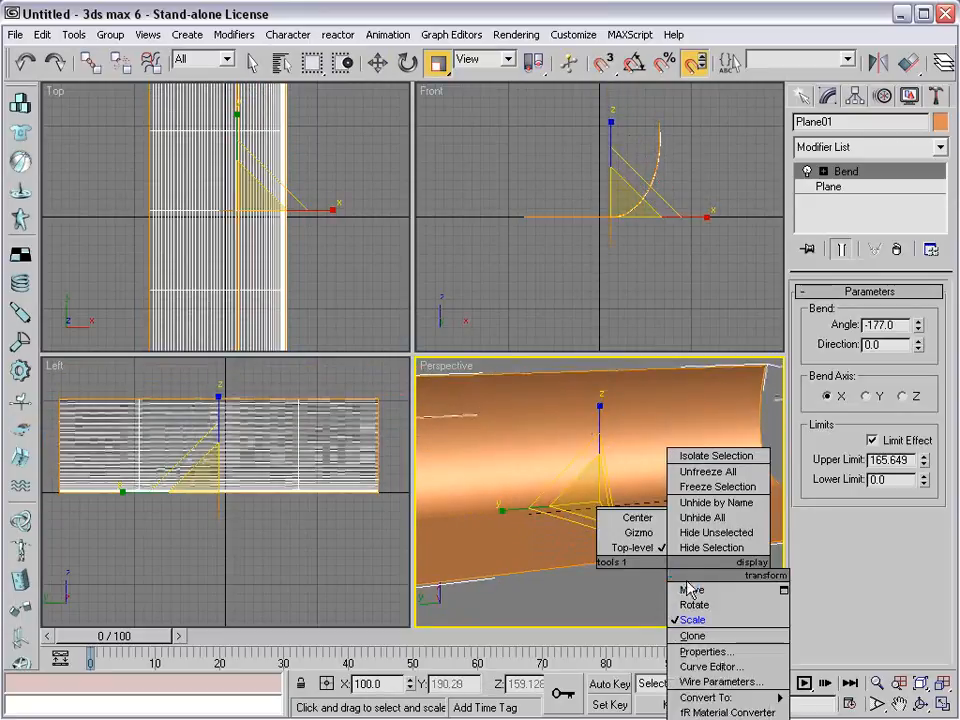
pyautogui.click(686, 589)
pyautogui.click(641, 597)
pyautogui.keyDown('alt'); pyautogui.moveTo(641, 597); pyautogui.dragTo(633, 556, button='middle'); pyautogui.keyUp('alt')
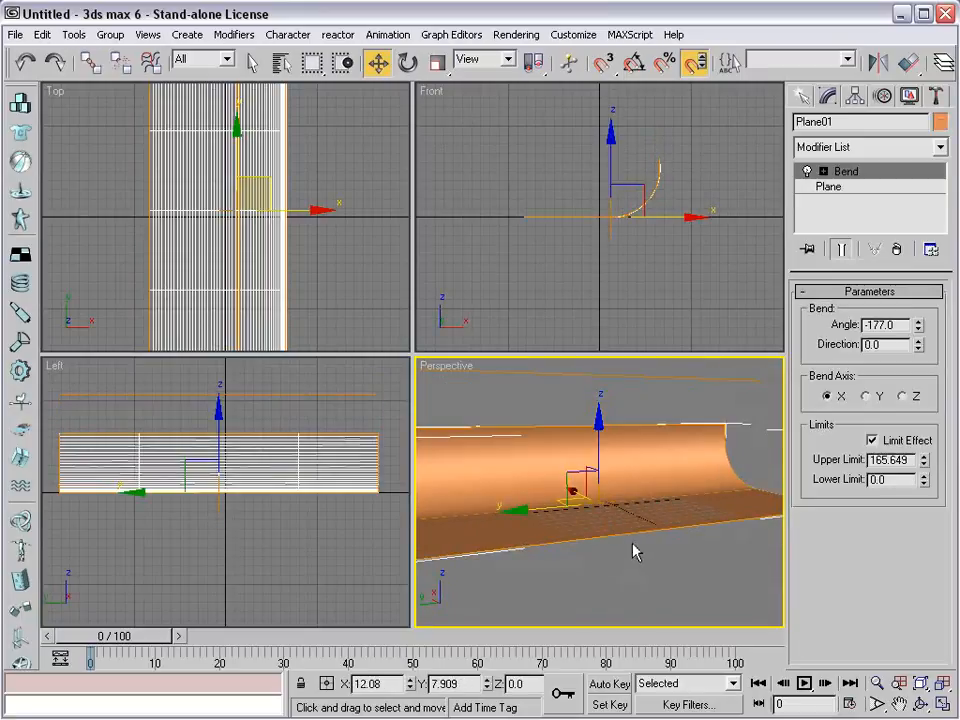
pyautogui.click(617, 574)
# Create a text spline reading "3D TEXT" at size 25 on the floor of the backdrop
pyautogui.click(802, 96)
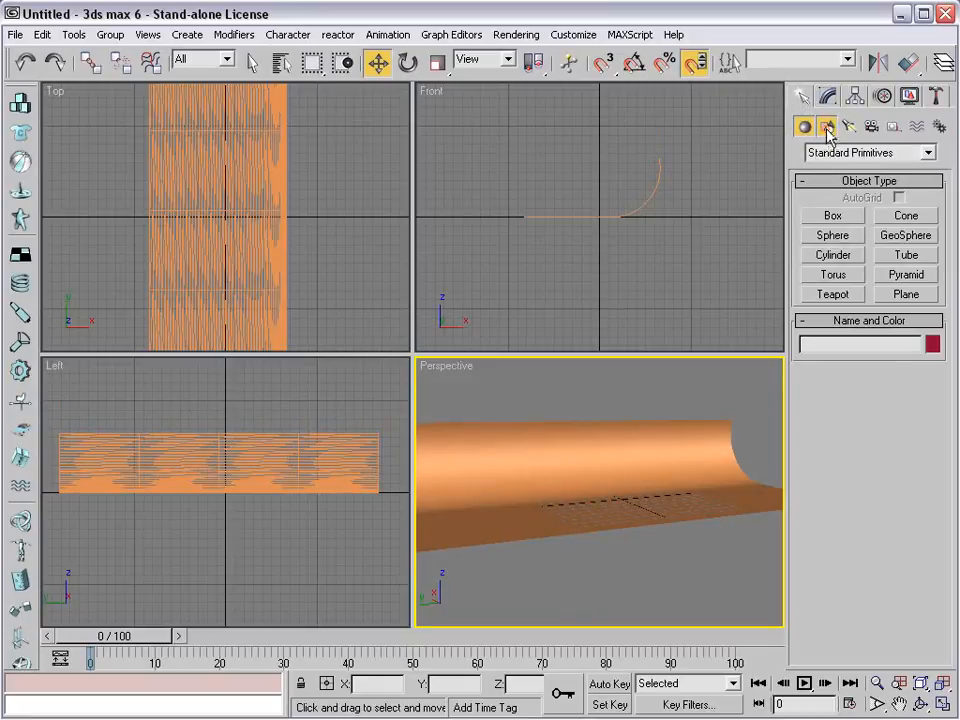
pyautogui.click(827, 128)
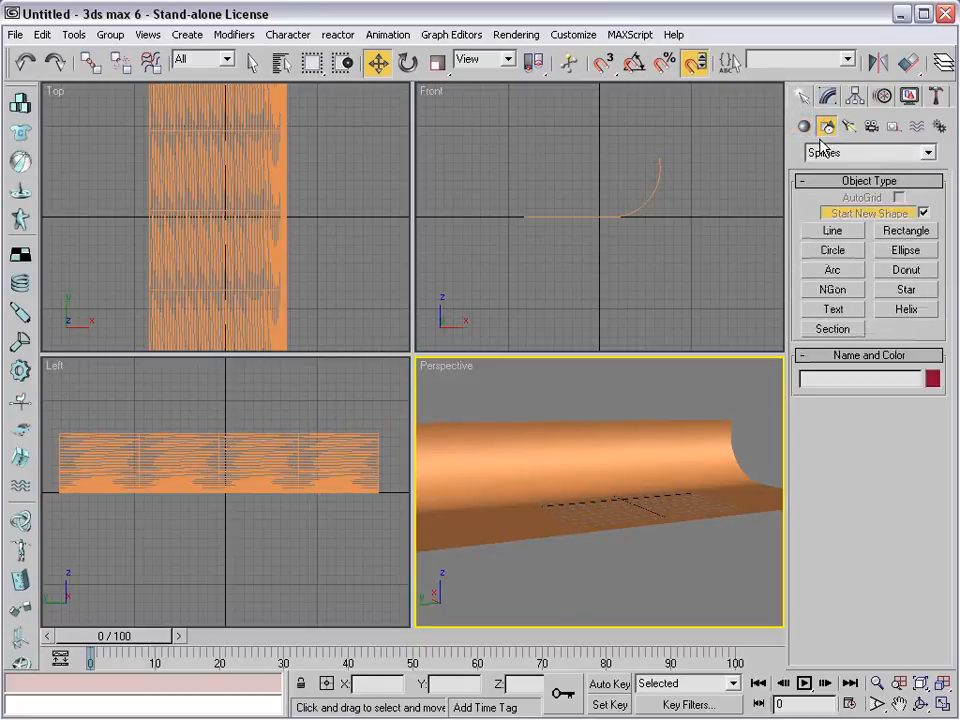
pyautogui.click(831, 310)
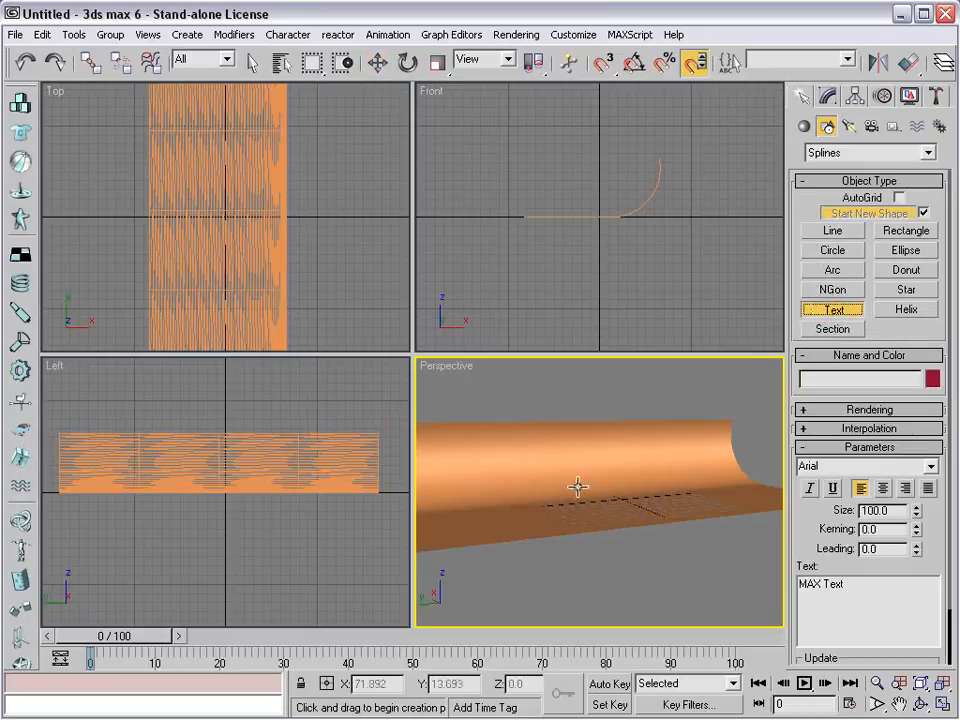
pyautogui.click(624, 508)
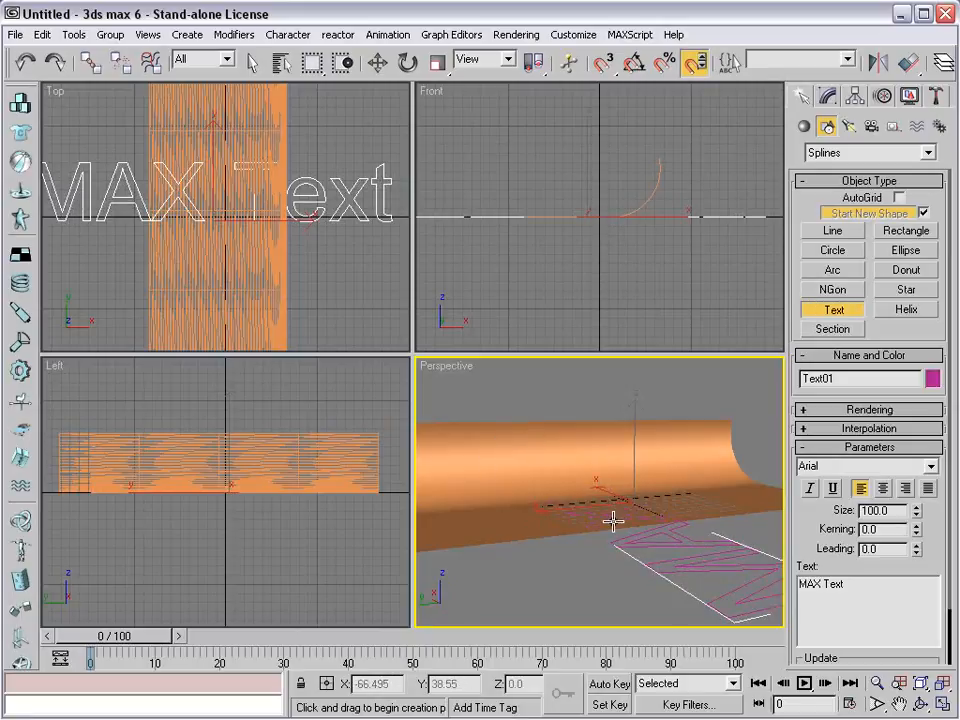
pyautogui.scroll(-3, 612, 520)
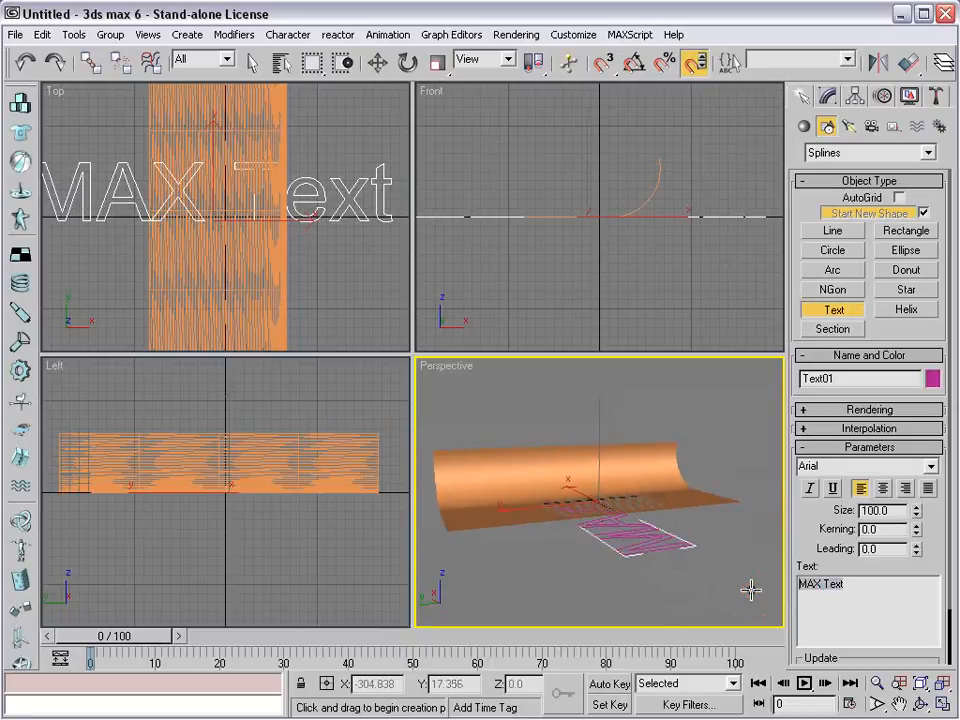
pyautogui.write('3D TEXT')
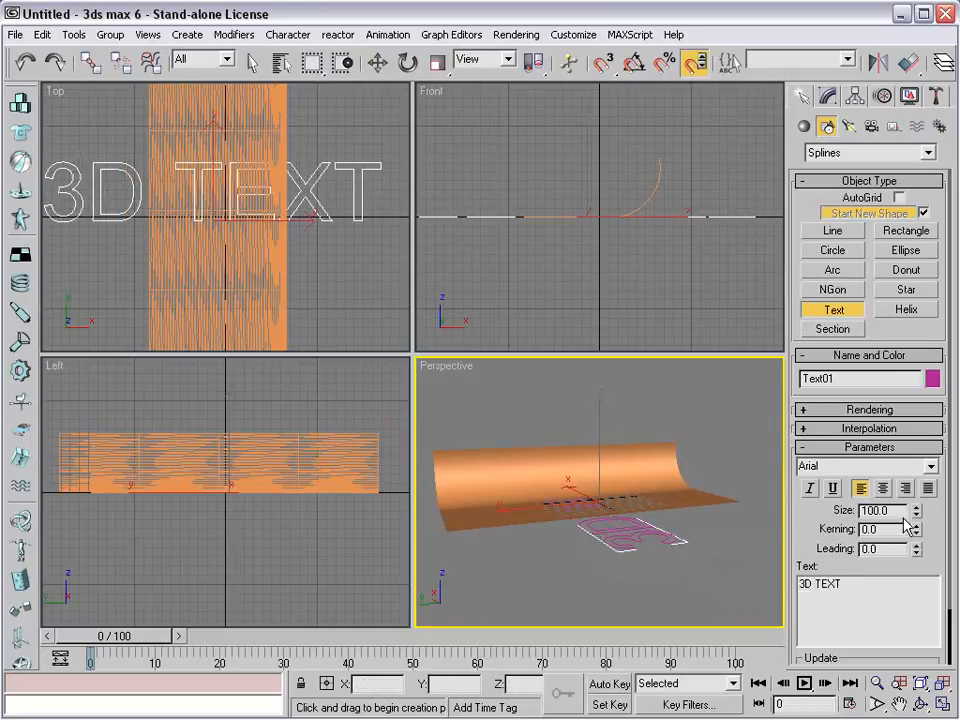
pyautogui.moveTo(918, 513); pyautogui.dragTo(917, 581)
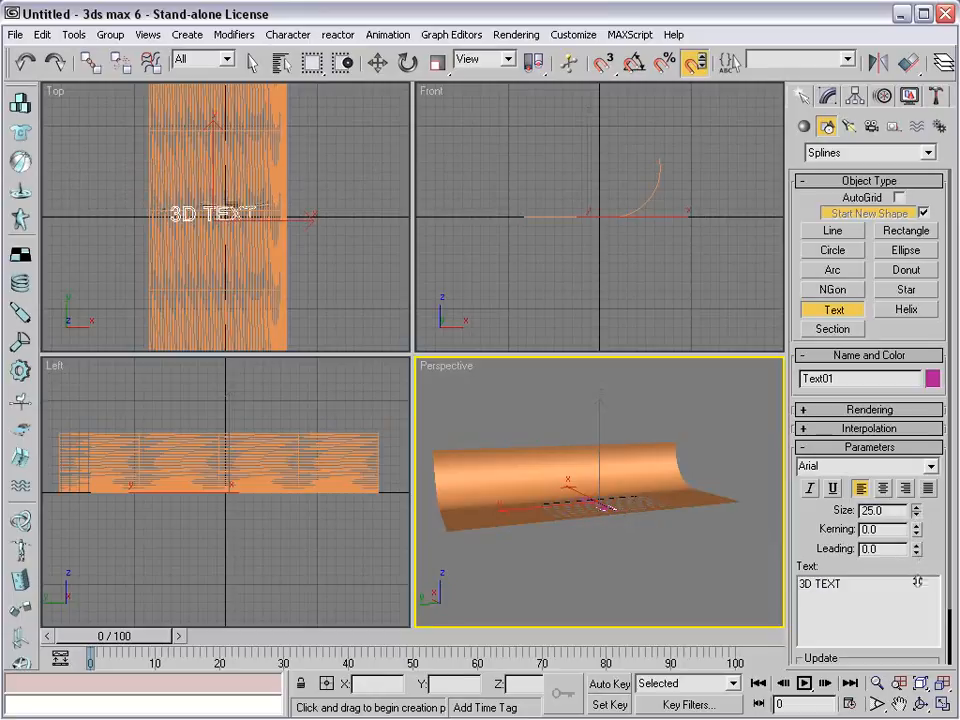
# Turn on angle snap and rotate the text so it stands upright, parallel to the backdrop wall
pyautogui.scroll(3, 604, 527)
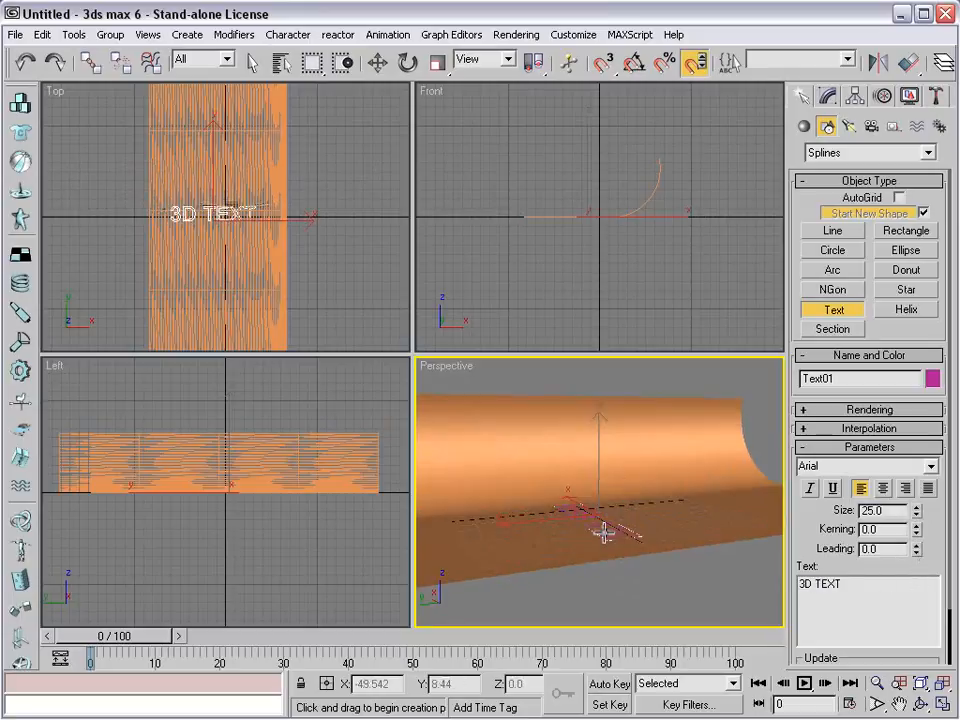
pyautogui.press('w')
pyautogui.rightClick(594, 520)
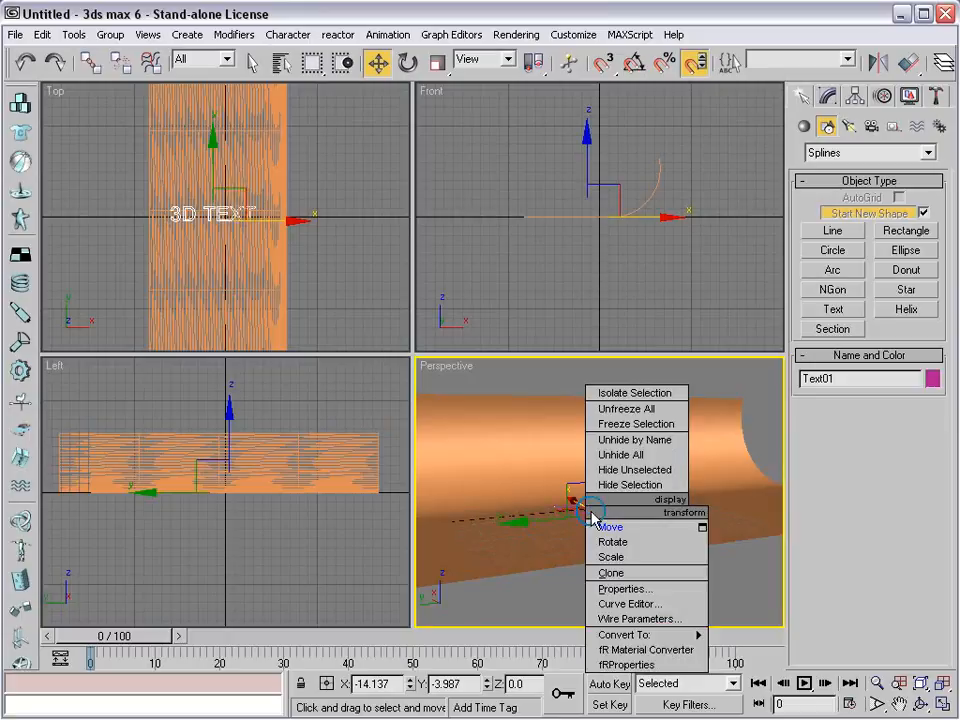
pyautogui.click(632, 538)
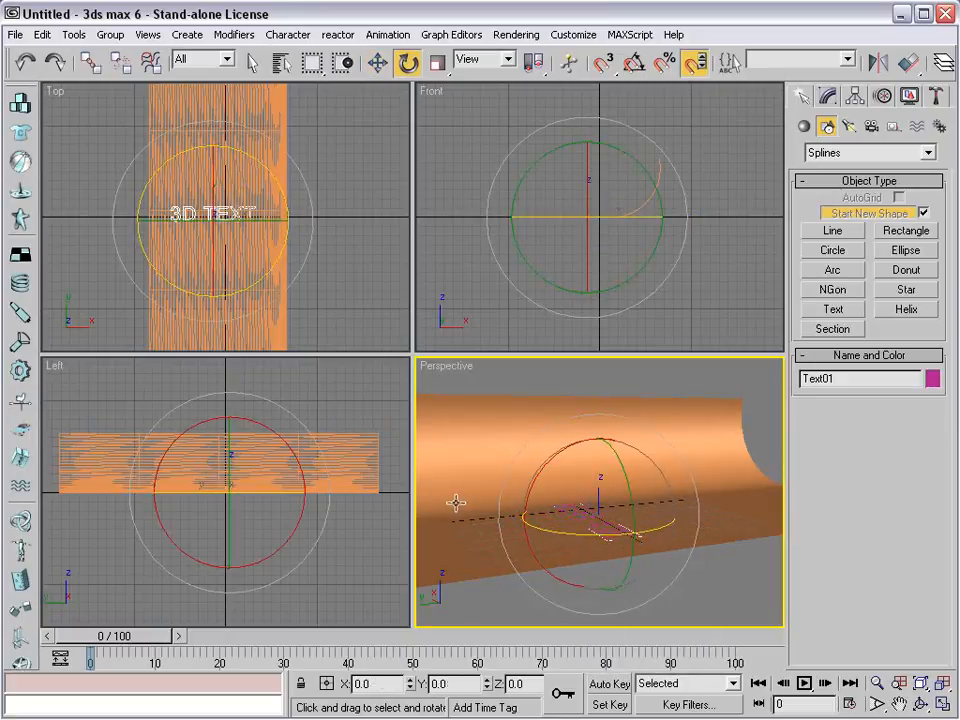
pyautogui.click(605, 64)
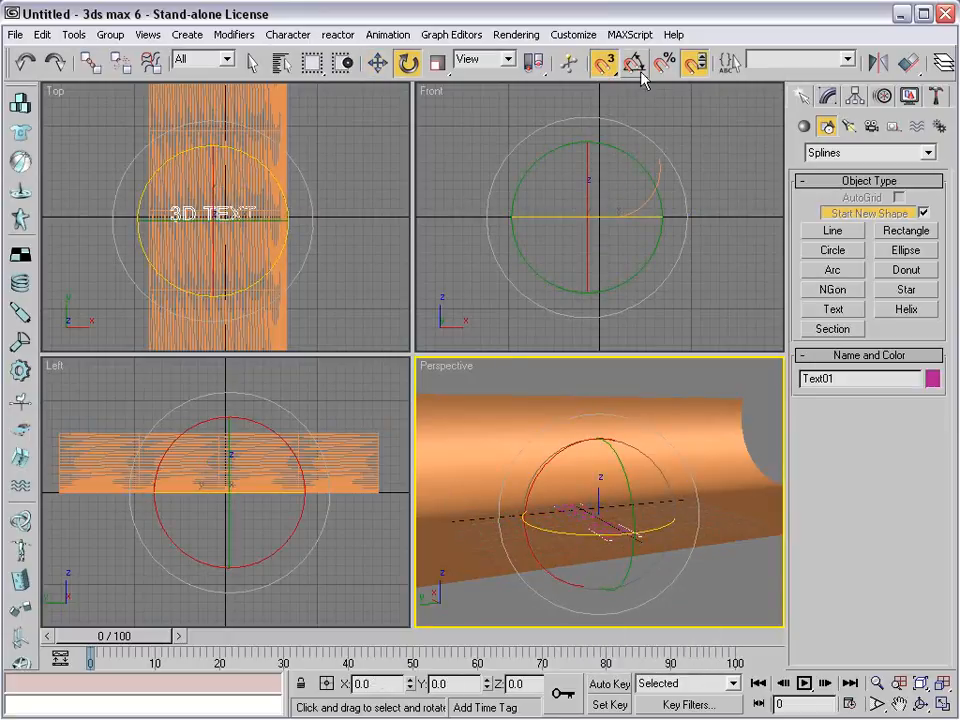
pyautogui.click(636, 66)
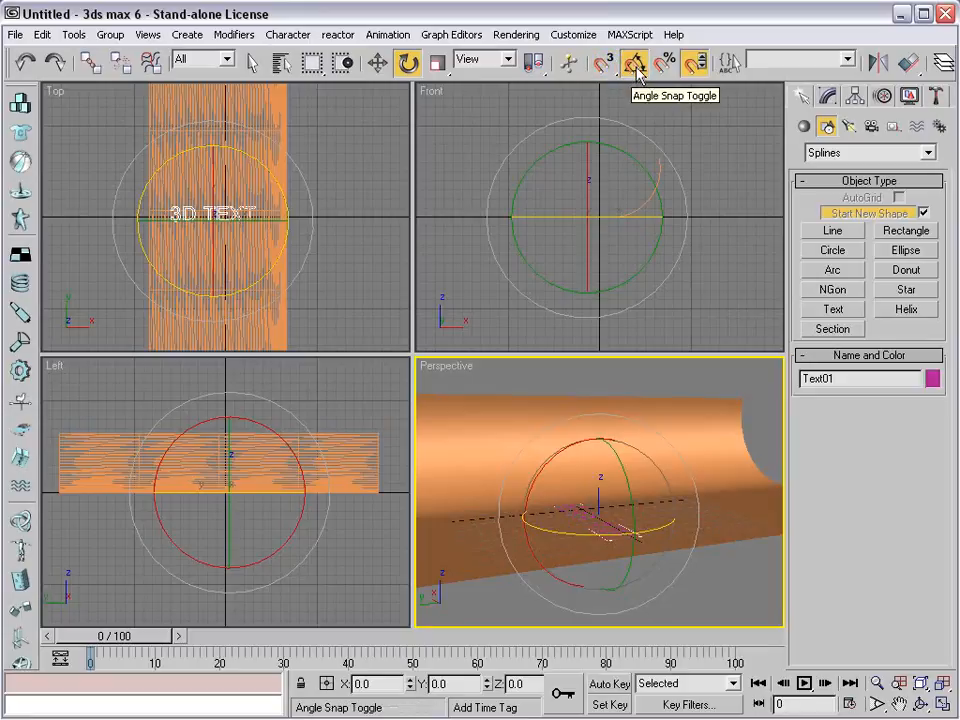
pyautogui.moveTo(643, 519); pyautogui.dragTo(568, 527)
pyautogui.moveTo(621, 461); pyautogui.dragTo(620, 553)
pyautogui.rightClick(700, 590)
pyautogui.click(714, 598)
pyautogui.click(748, 604)
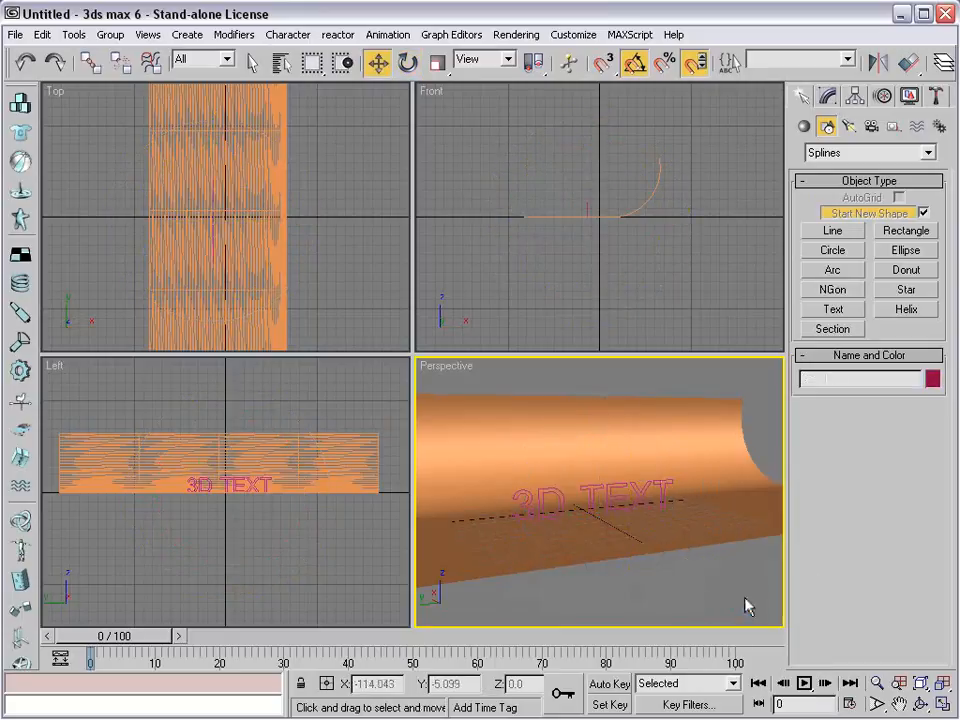
# Change the text's font to Arial Black and set its size to 26
pyautogui.click(603, 493)
pyautogui.click(599, 487)
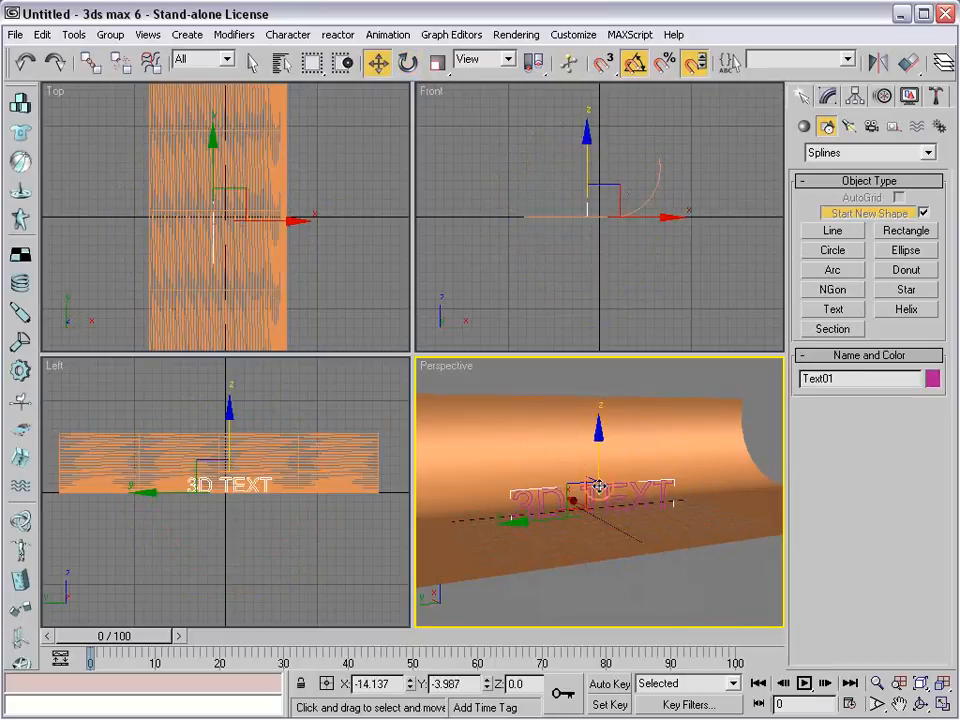
pyautogui.click(829, 96)
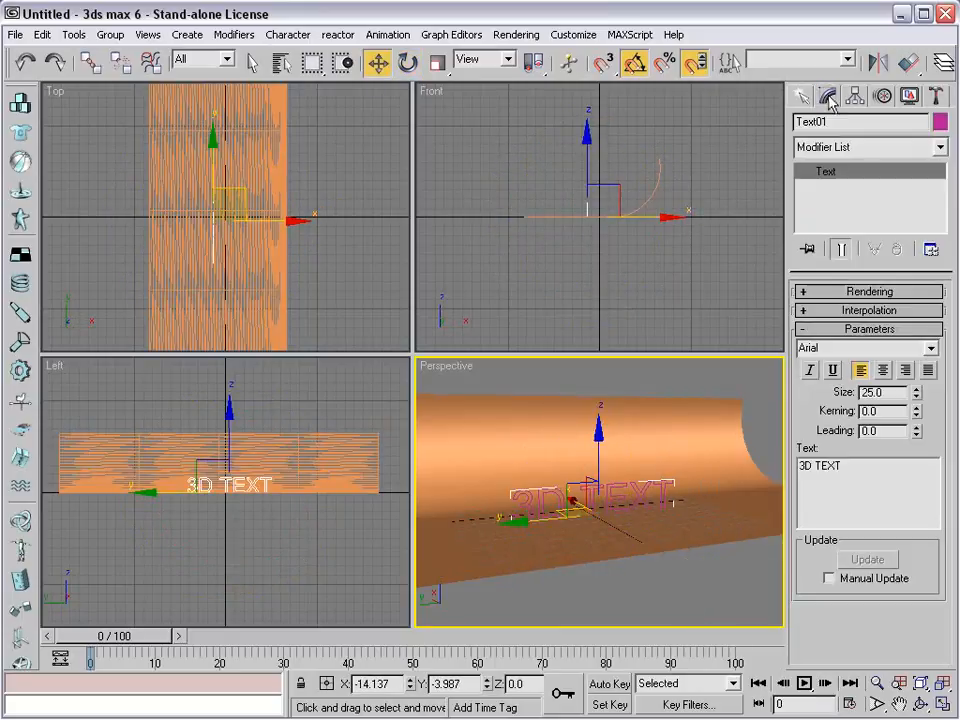
pyautogui.click(932, 349)
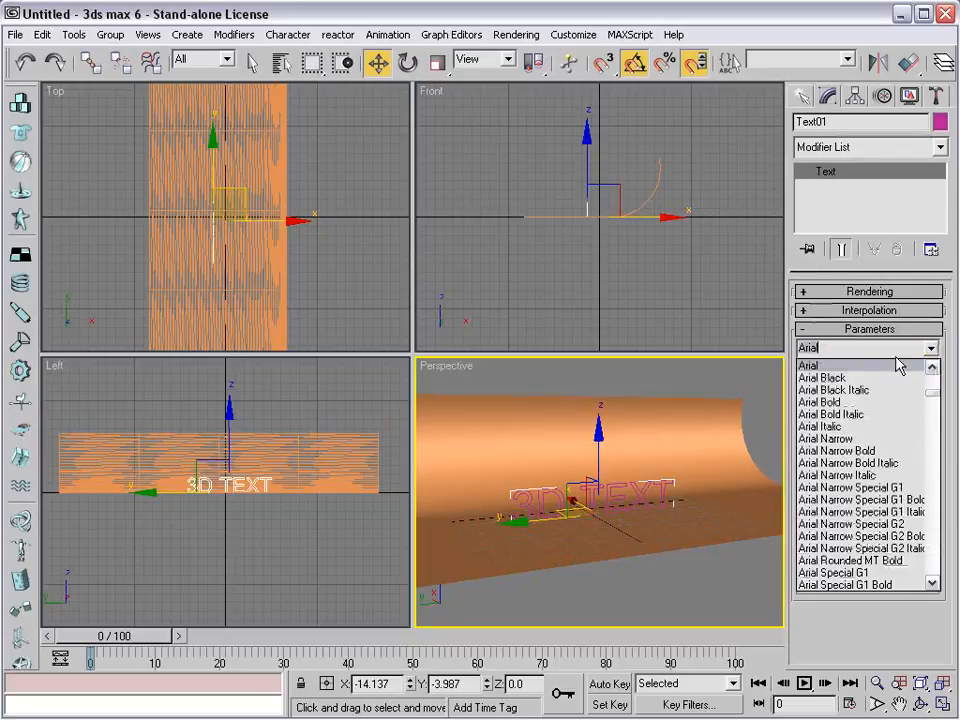
pyautogui.click(845, 378)
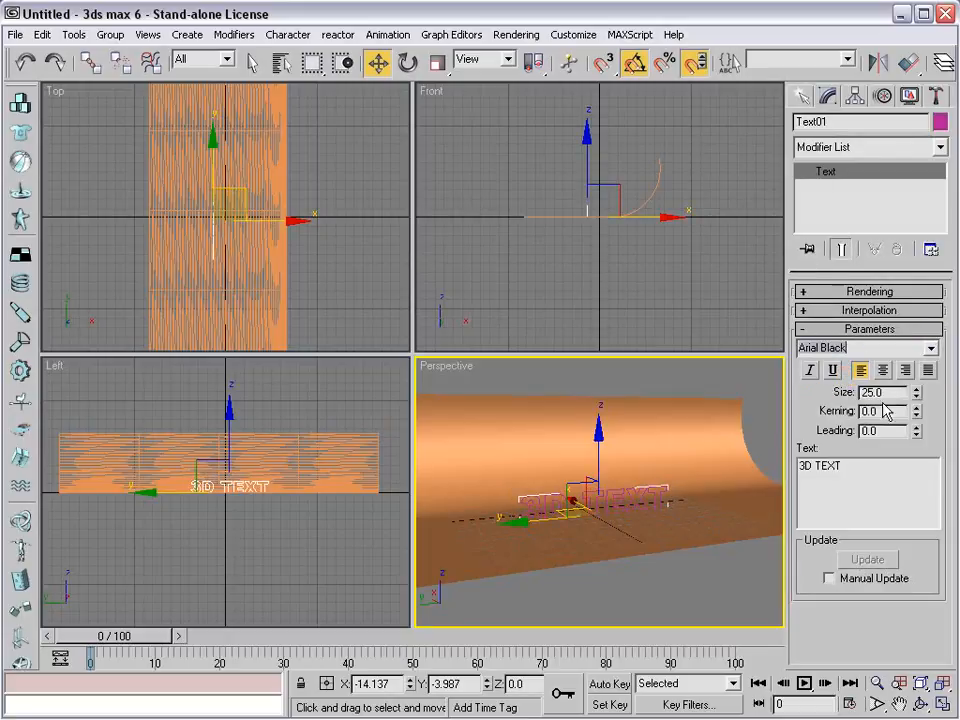
pyautogui.click(916, 388)
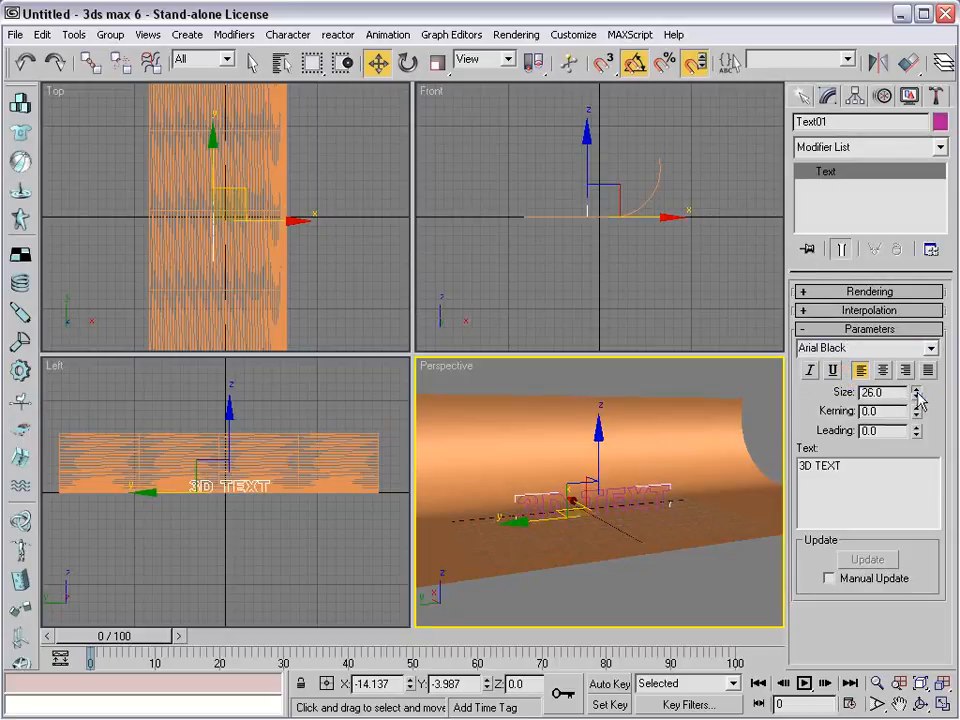
pyautogui.click(673, 593)
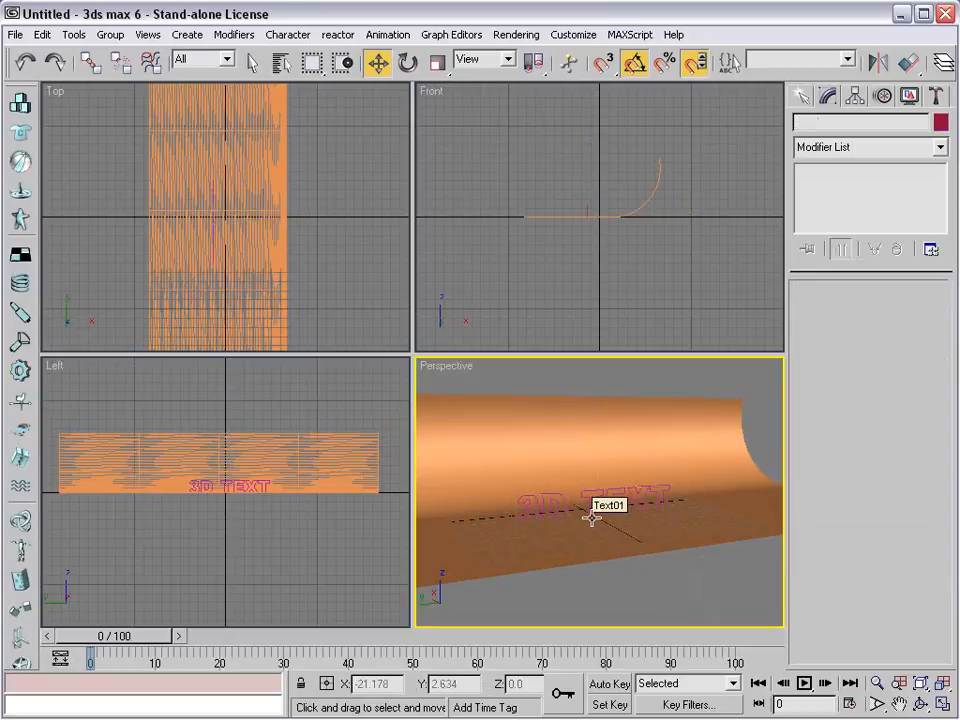
# Hide the curved backdrop plane so only the text remains in the scene
pyautogui.scroll(3, 557, 515)
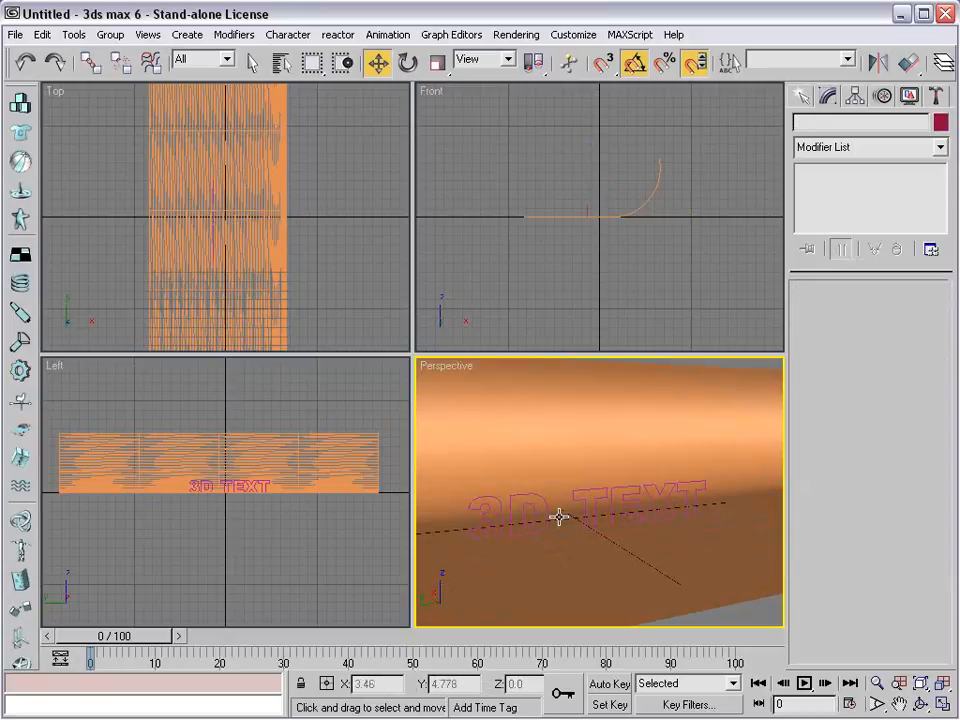
pyautogui.click(546, 504)
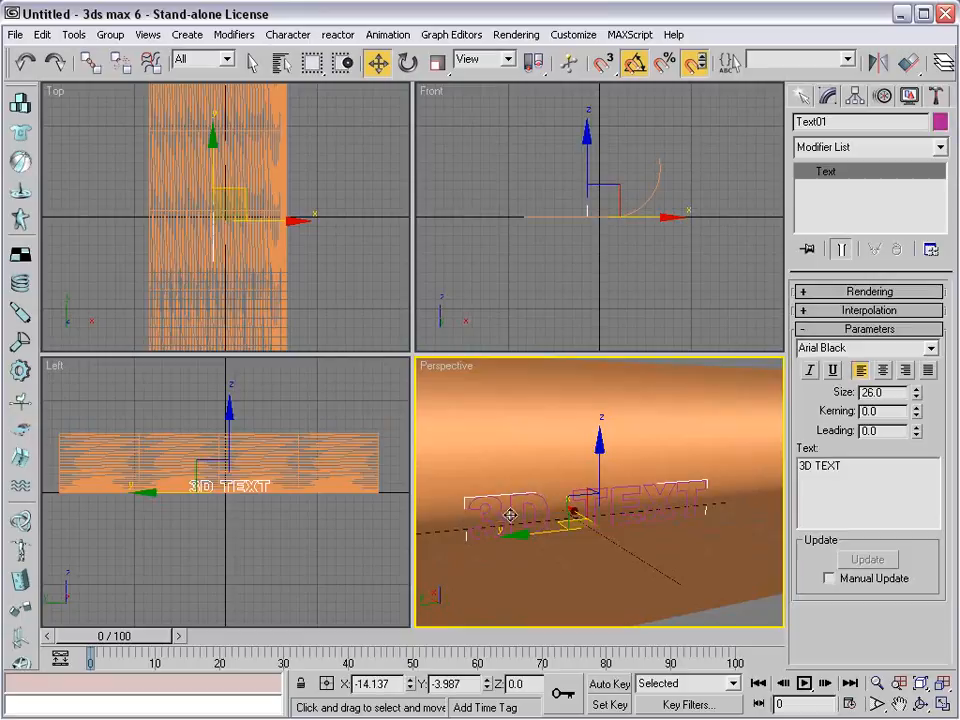
pyautogui.click(589, 484)
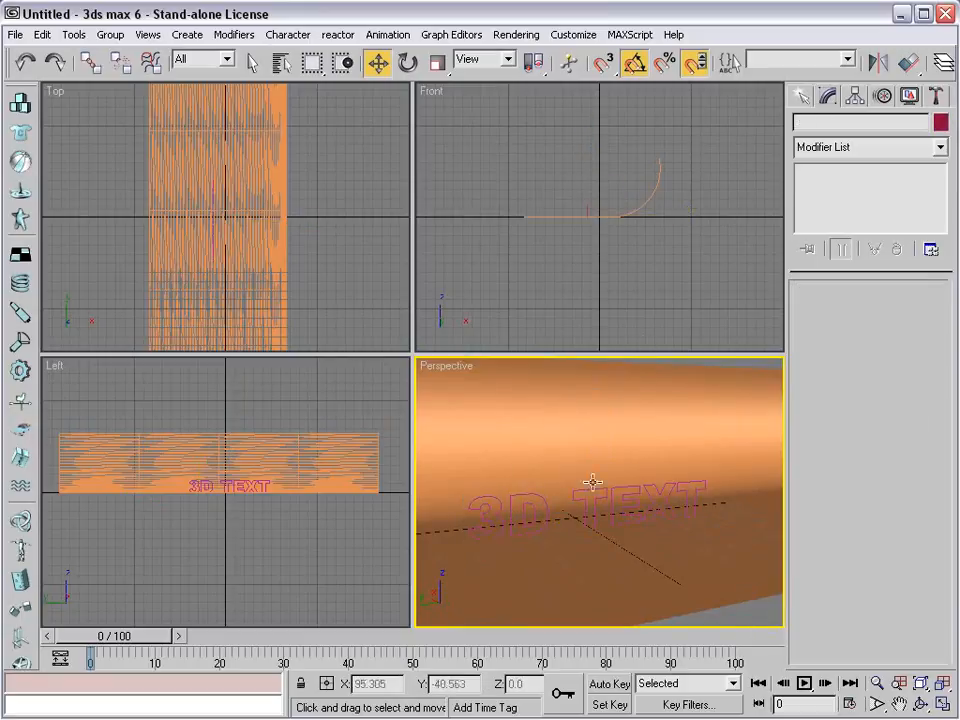
pyautogui.rightClick(505, 392)
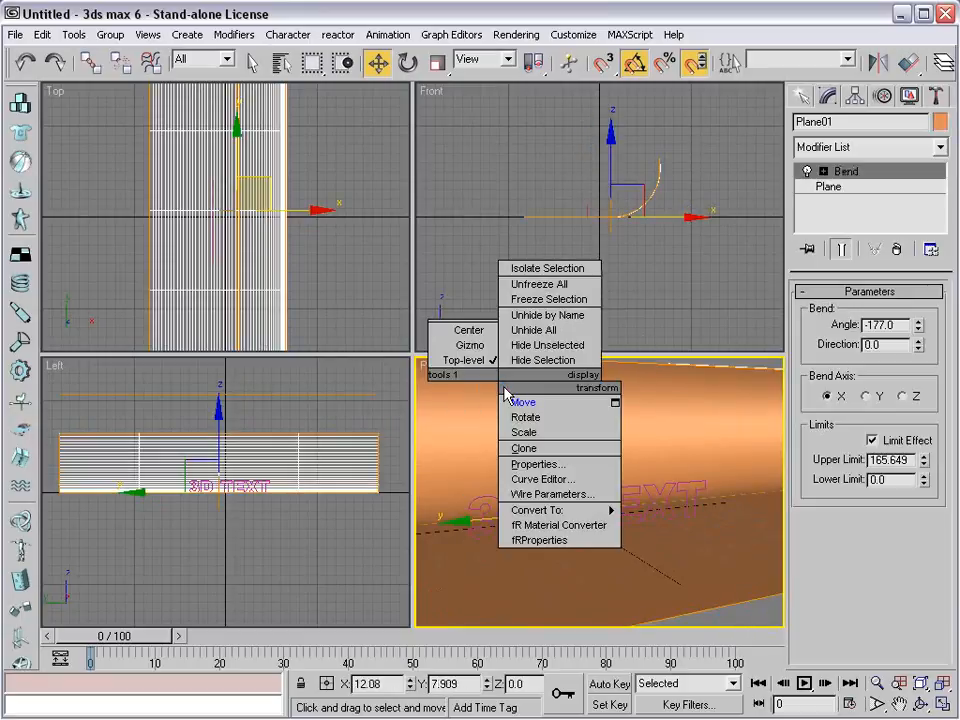
pyautogui.click(538, 366)
# Apply a Bevel modifier to the 3D TEXT spline and set its Level 1 height to 6
pyautogui.click(620, 489)
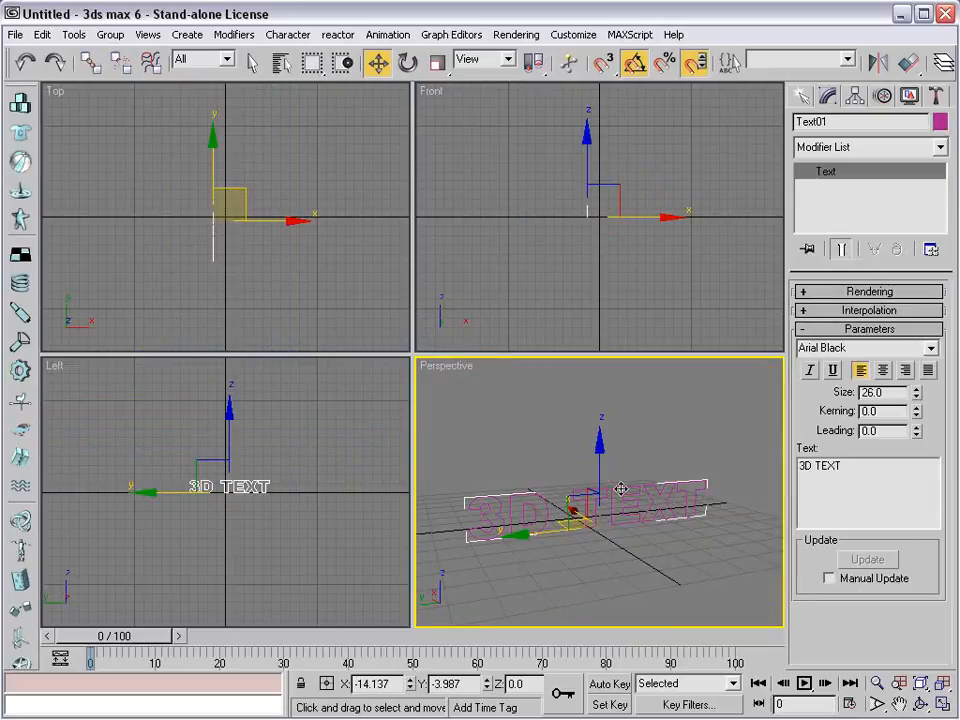
pyautogui.click(822, 147)
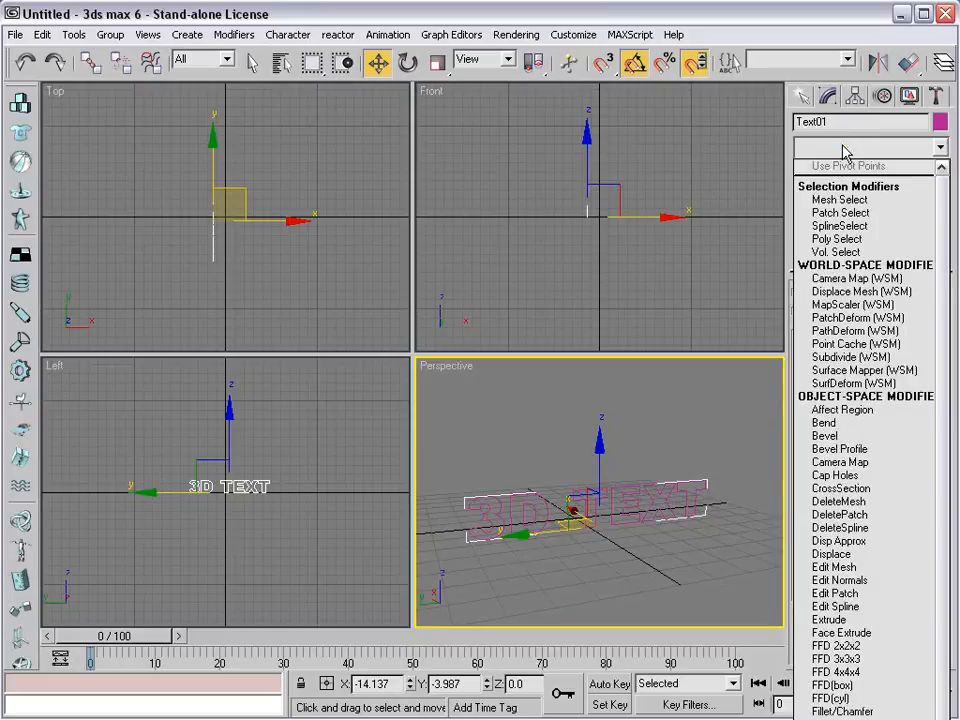
pyautogui.click(836, 437)
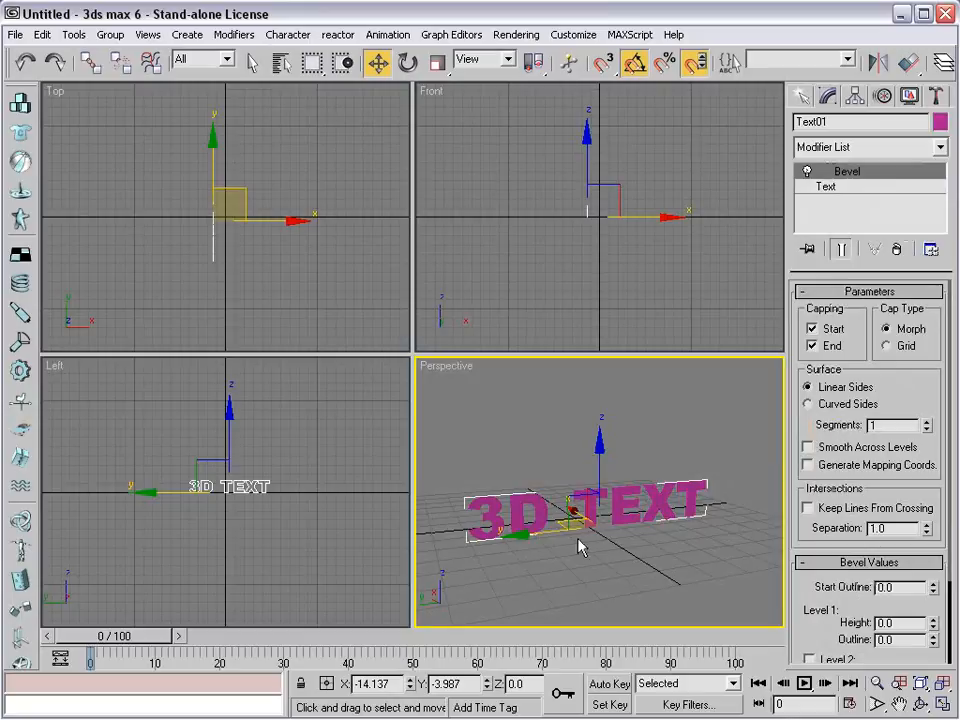
pyautogui.keyDown('alt'); pyautogui.moveTo(495, 561); pyautogui.dragTo(525, 553, button='middle'); pyautogui.keyUp('alt')
pyautogui.moveTo(900, 435); pyautogui.dragTo(874, 380)
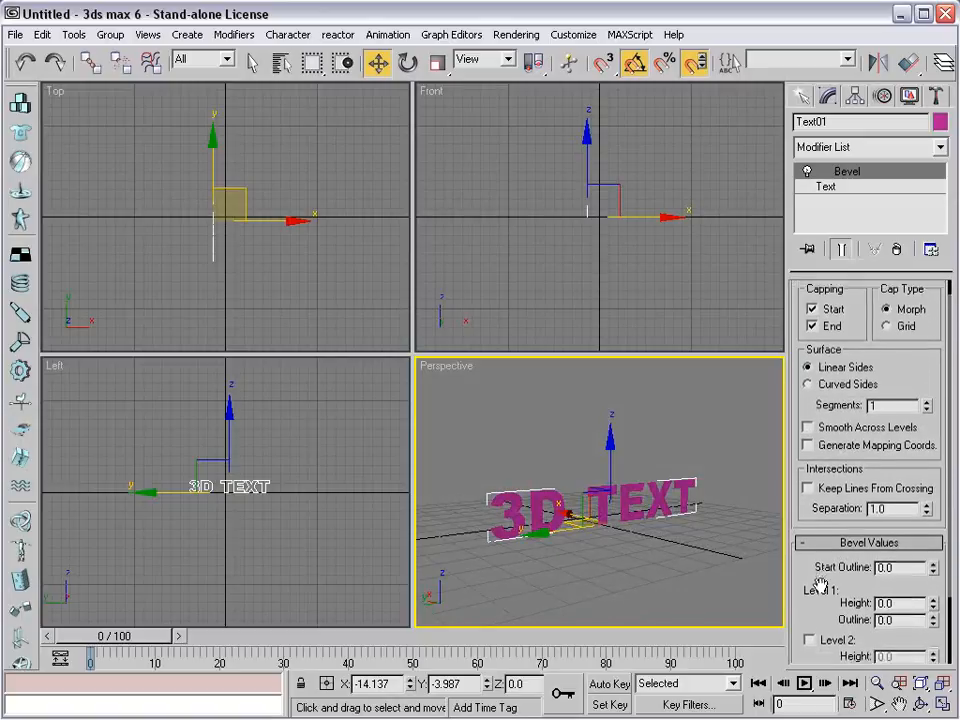
pyautogui.moveTo(820, 588); pyautogui.dragTo(801, 497)
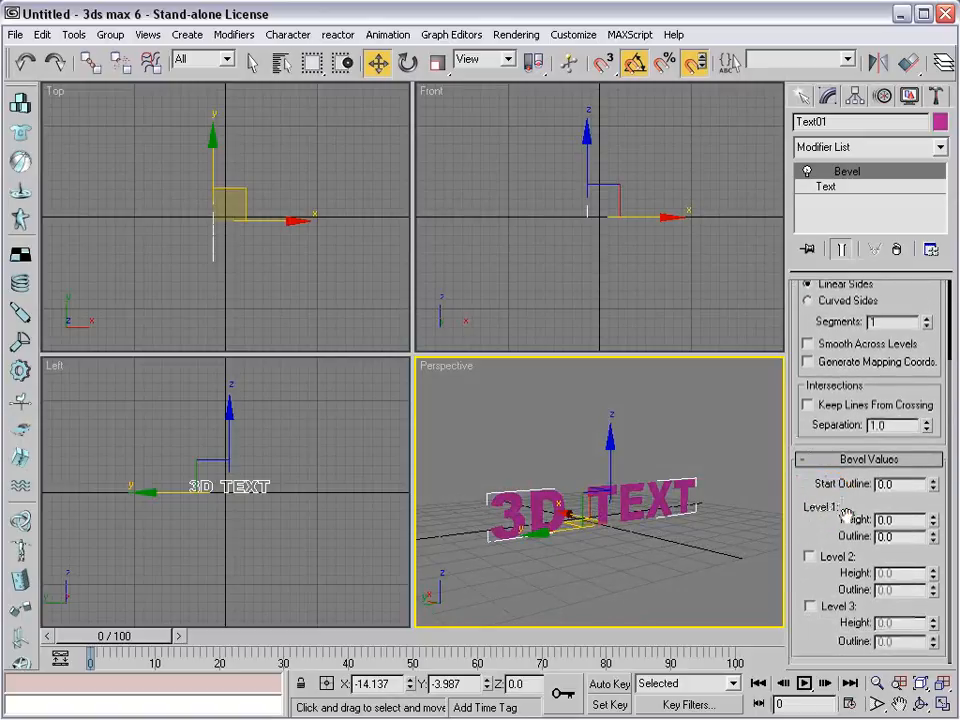
pyautogui.moveTo(933, 520)
pyautogui.mouseDown()
pyautogui.moveTo(934, 503)
pyautogui.moveTo(935, 511)
pyautogui.mouseUp()
pyautogui.scroll(3, 575, 520)
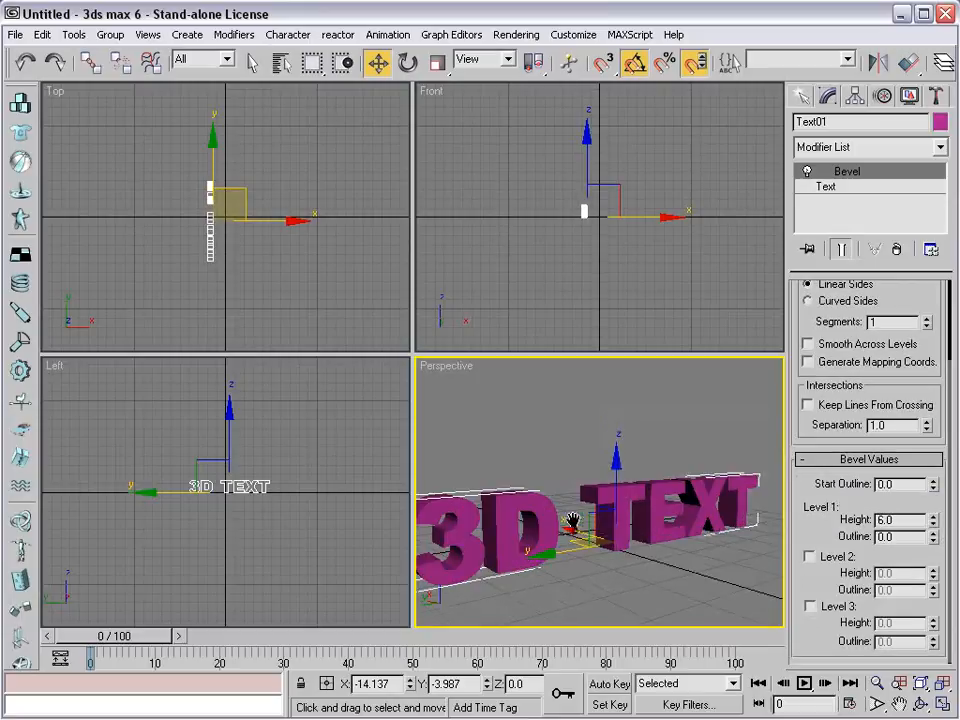
pyautogui.keyDown('alt'); pyautogui.moveTo(523, 540); pyautogui.dragTo(621, 514, button='middle'); pyautogui.keyUp('alt')
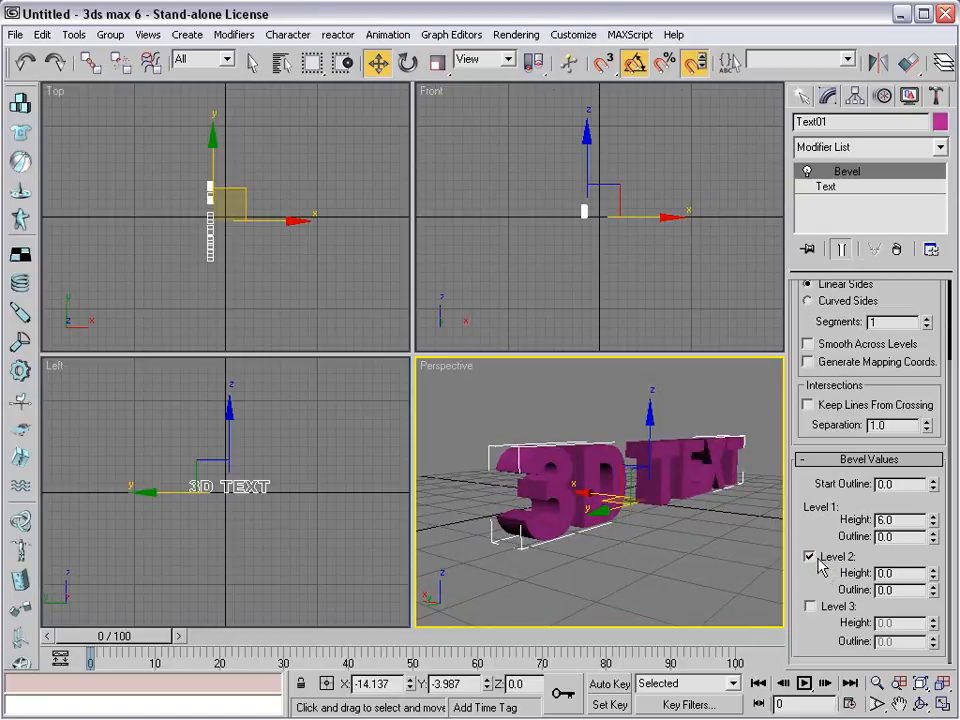
# Set the text bevel's Level 2 height to 1.0 and its outline to -0.5
pyautogui.click(933, 573)
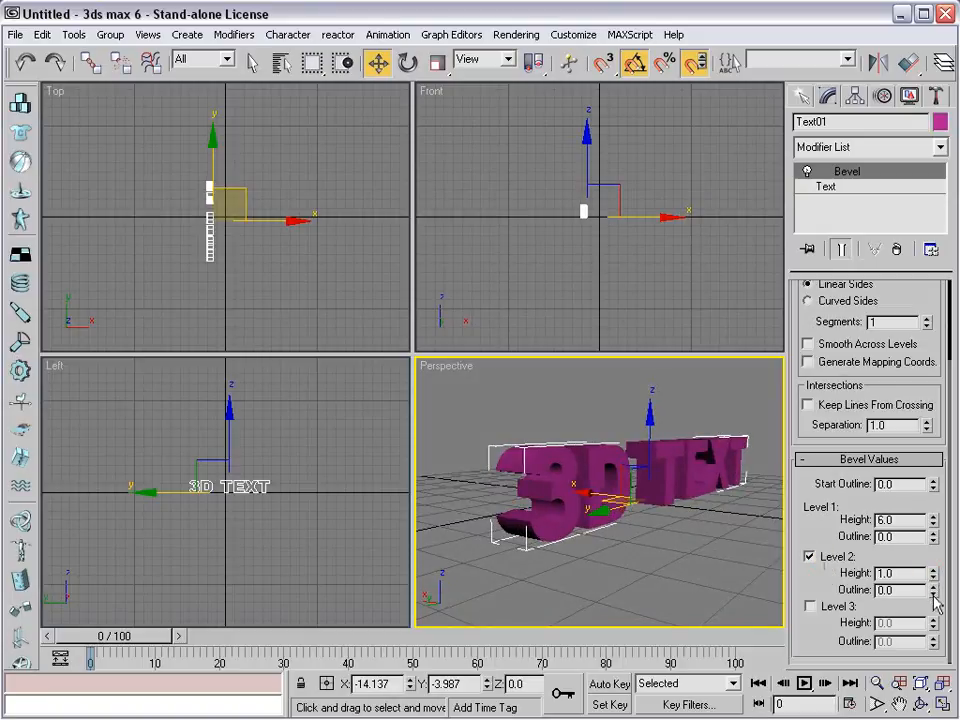
pyautogui.click(933, 594)
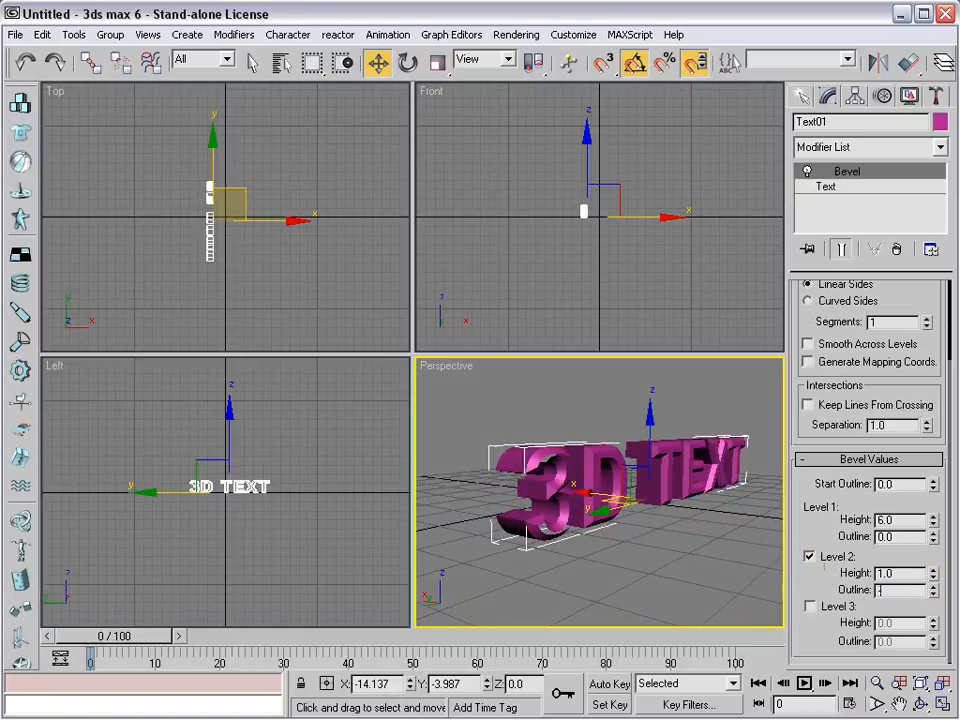
pyautogui.press('Return')
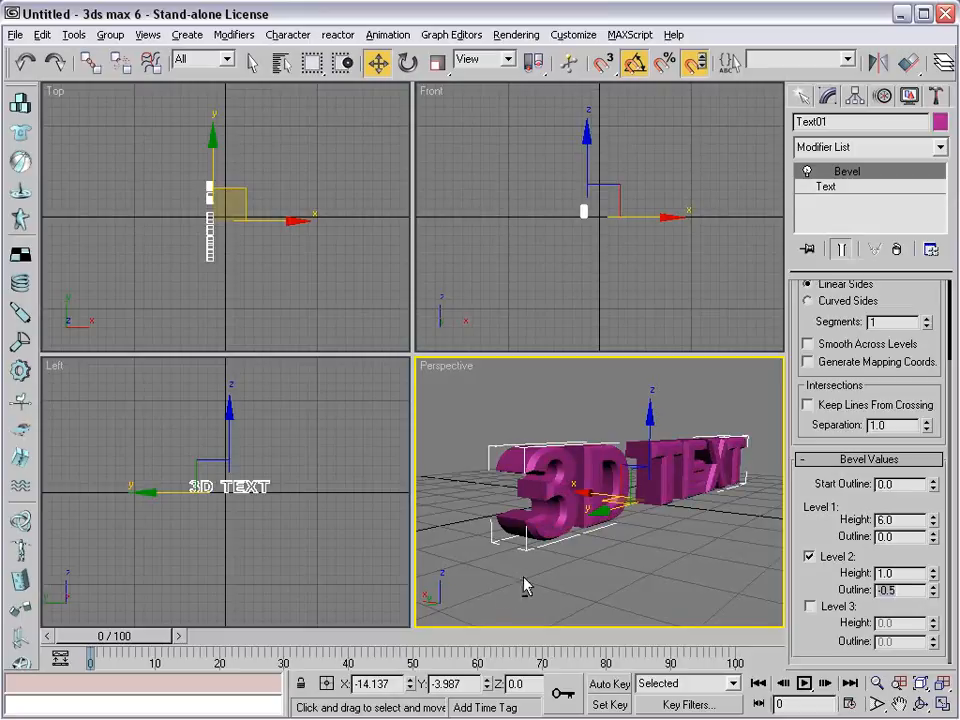
pyautogui.keyDown('alt'); pyautogui.moveTo(524, 577); pyautogui.dragTo(739, 574, button='middle'); pyautogui.keyUp('alt')
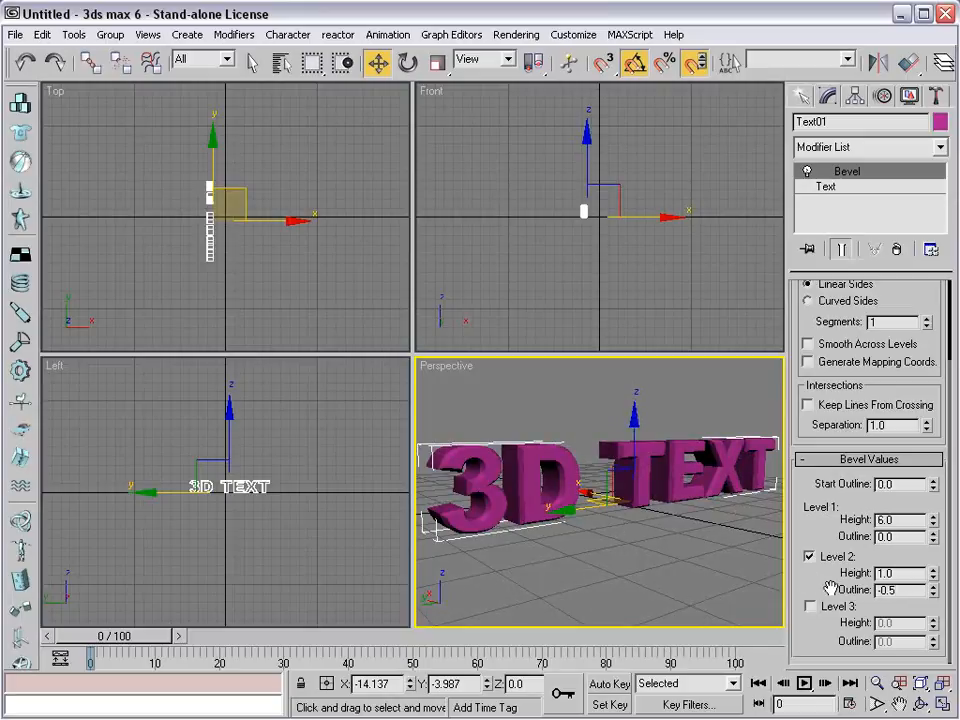
# Try a third bevel level on the text with a height of 2.0
pyautogui.click(810, 606)
pyautogui.moveTo(936, 621); pyautogui.dragTo(933, 627)
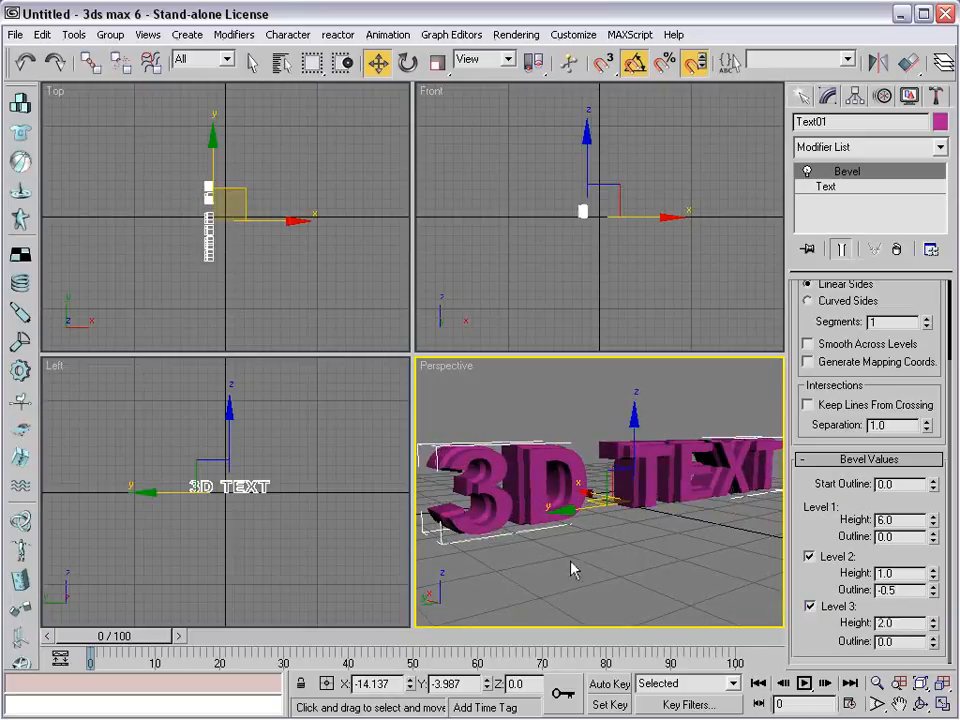
pyautogui.keyDown('alt'); pyautogui.moveTo(572, 568); pyautogui.dragTo(618, 522, button='middle'); pyautogui.keyUp('alt')
pyautogui.click(686, 560)
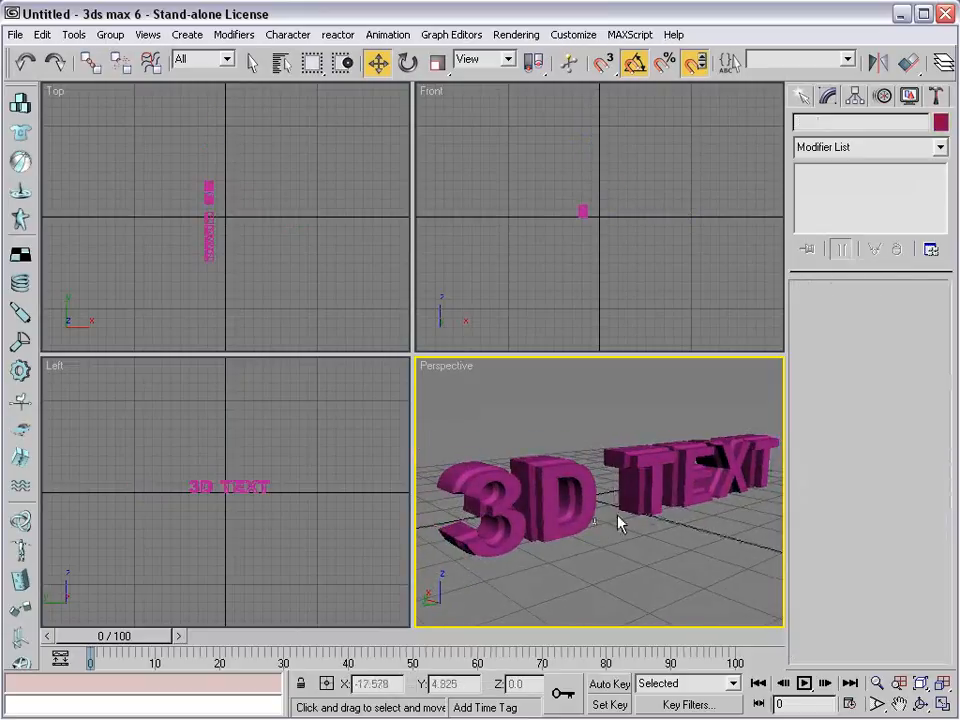
pyautogui.click(644, 499)
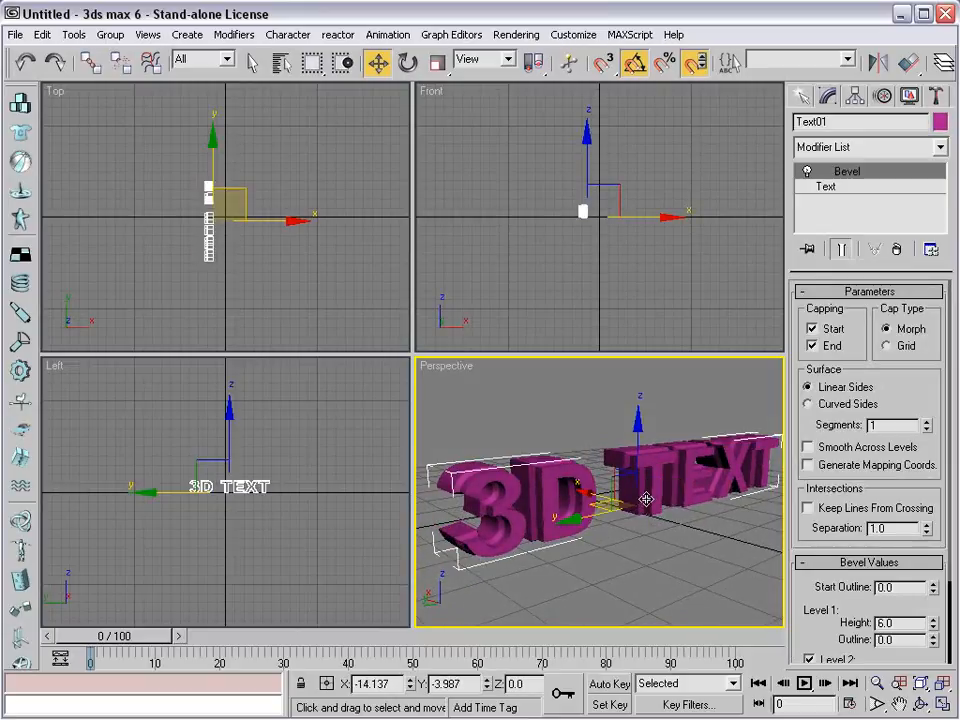
pyautogui.keyDown('alt'); pyautogui.moveTo(666, 574); pyautogui.dragTo(649, 545, button='middle'); pyautogui.keyUp('alt')
pyautogui.click(649, 547)
# Clone the beveled text along the X axis as one independent copy behind the original
pyautogui.click(622, 484)
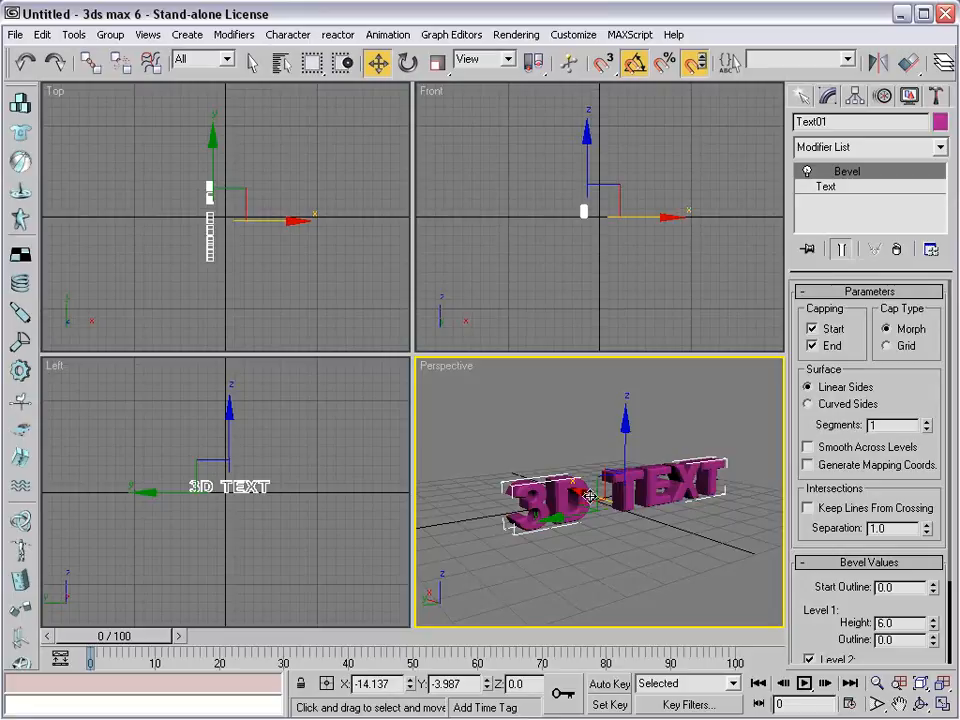
pyautogui.keyDown('shift'); pyautogui.moveTo(590, 496); pyautogui.dragTo(534, 487); pyautogui.keyUp('shift')
pyautogui.click(401, 314)
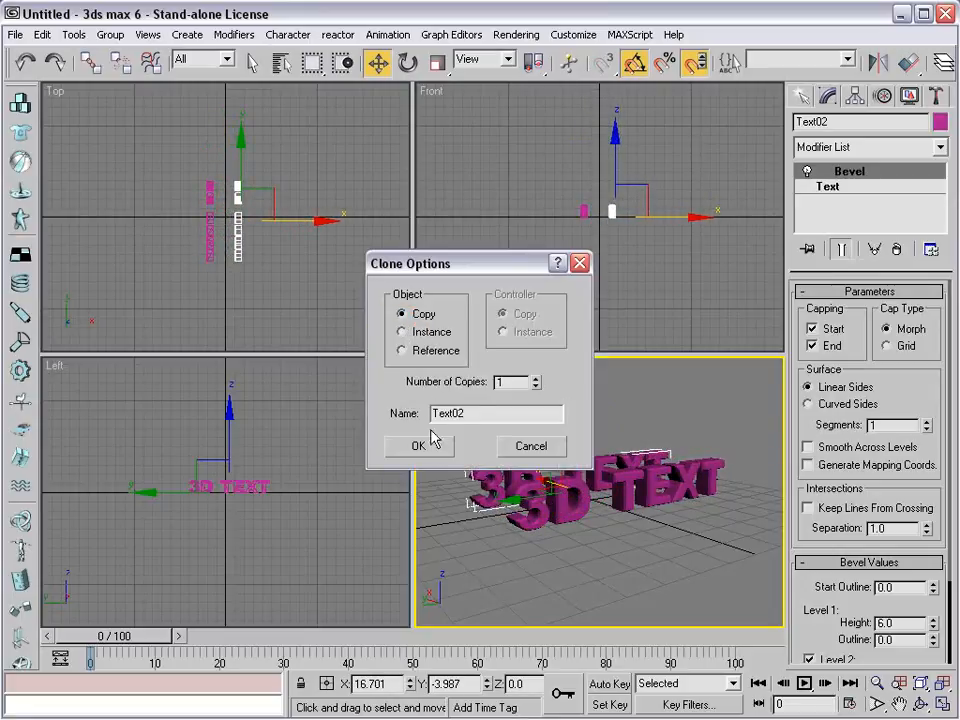
pyautogui.click(431, 446)
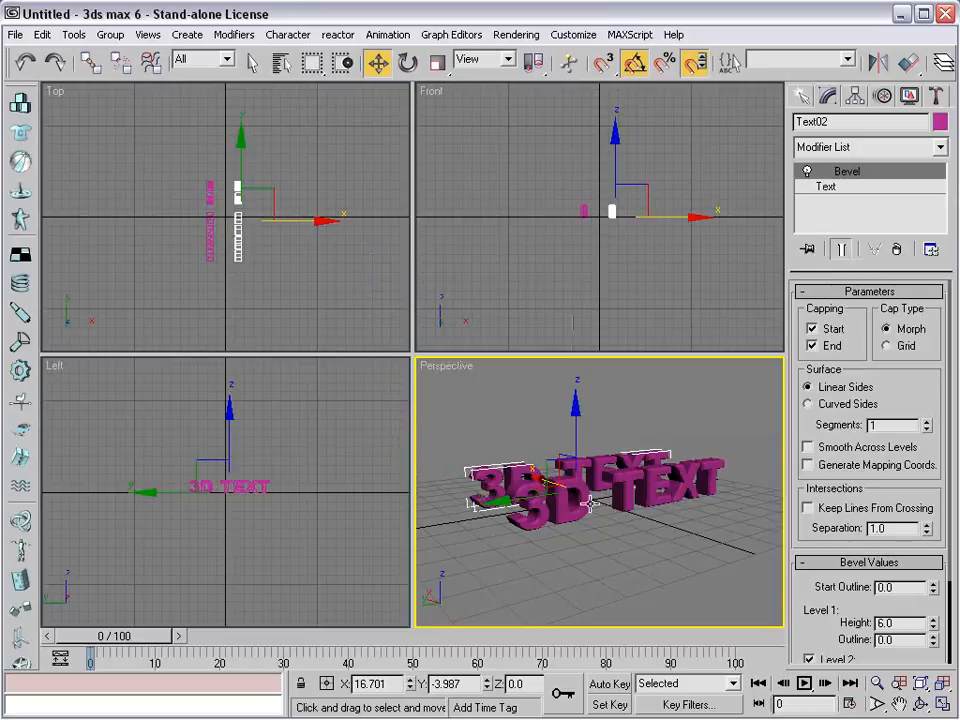
# Move the copied text along X to about -10.7 so it sits just behind and overlaps the original
pyautogui.keyDown('alt'); pyautogui.moveTo(703, 510); pyautogui.dragTo(544, 534, button='middle'); pyautogui.keyUp('alt')
pyautogui.moveTo(692, 484); pyautogui.dragTo(616, 488)
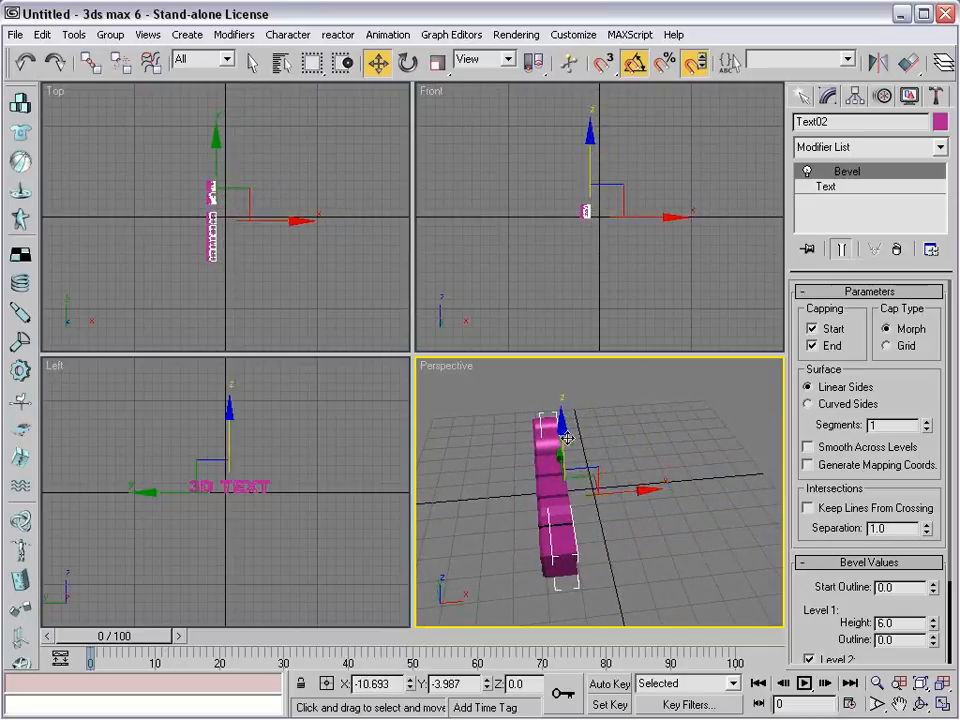
pyautogui.keyDown('alt'); pyautogui.moveTo(526, 552); pyautogui.dragTo(588, 528, button='middle'); pyautogui.keyUp('alt')
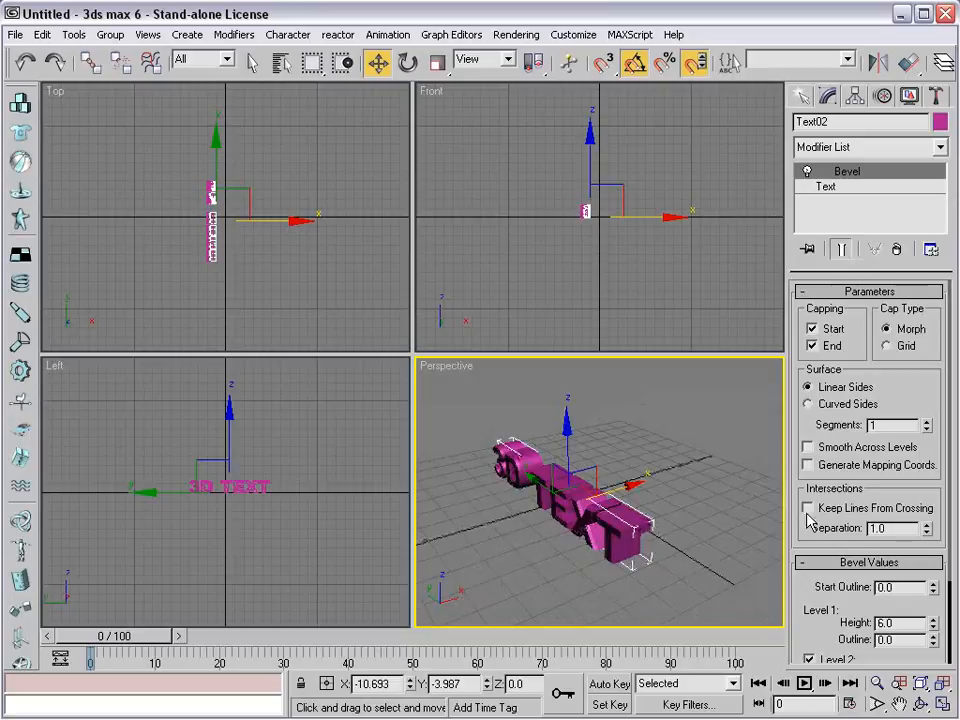
# Turn off bevel Levels 3 and 2 on the copied text and set its Start Outline to 1.0
pyautogui.scroll(-3, 836, 532)
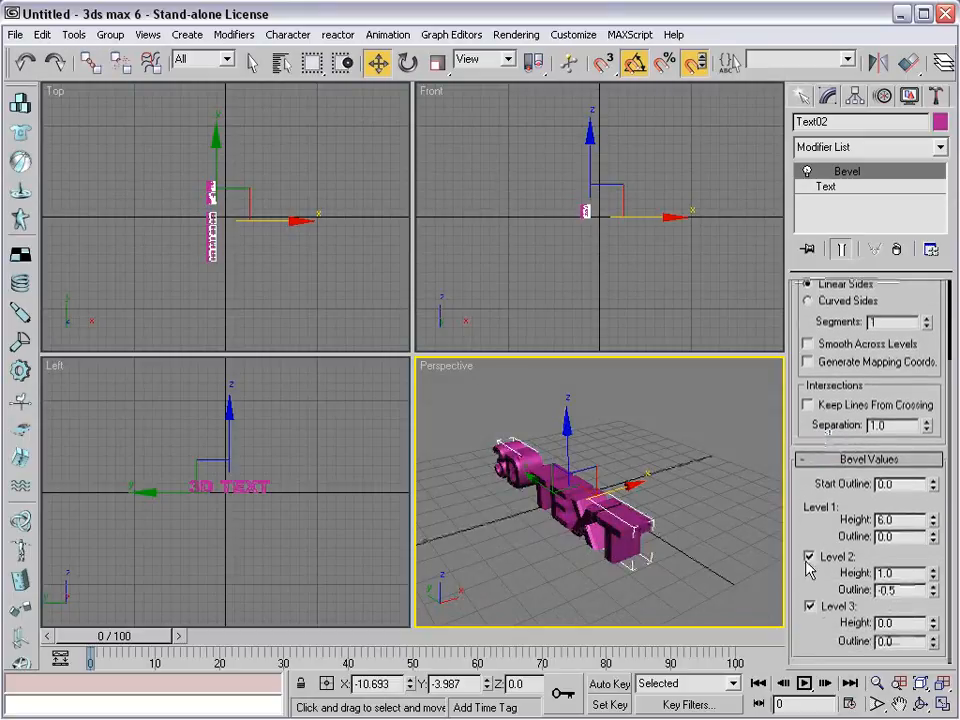
pyautogui.click(810, 606)
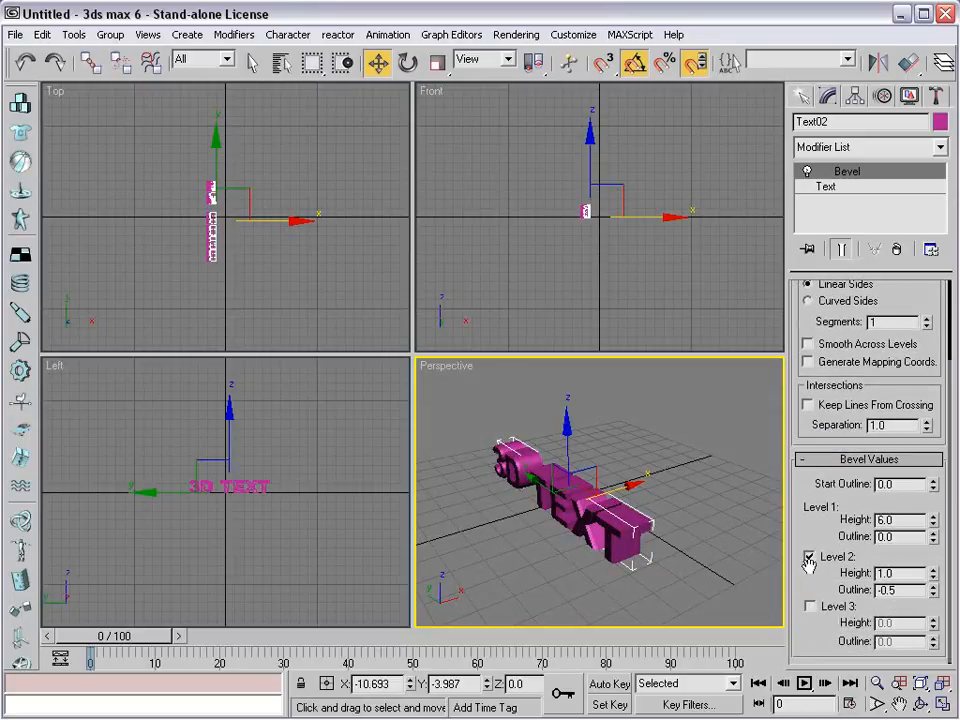
pyautogui.click(810, 557)
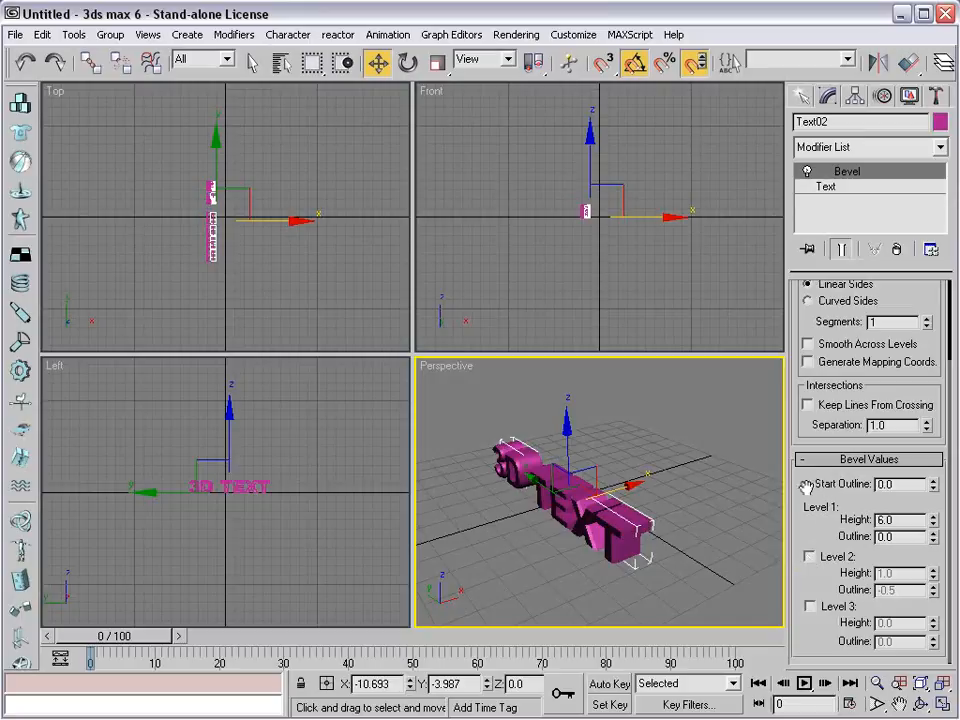
pyautogui.moveTo(935, 487); pyautogui.dragTo(936, 482)
pyautogui.keyDown('alt'); pyautogui.moveTo(709, 519); pyautogui.dragTo(505, 505, button='middle'); pyautogui.keyUp('alt')
pyautogui.scroll(4, 510, 500)
pyautogui.scroll(-2, 521, 485)
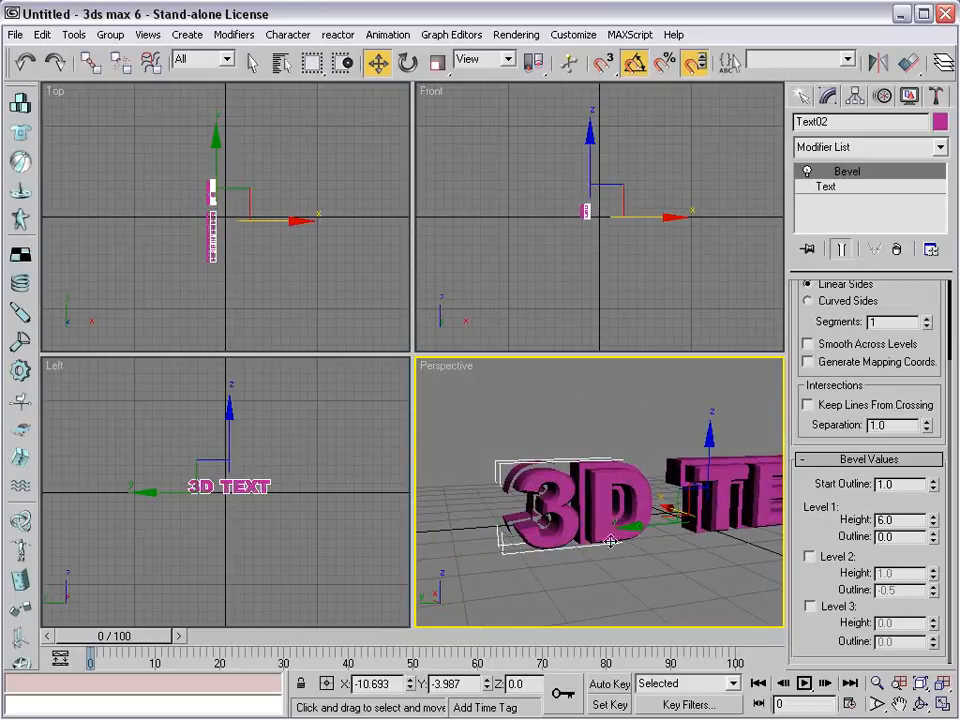
# Enable Keep Lines From Crossing on the copied text's bevel, set its Start Outline to 0.5, and deselect it
pyautogui.scroll(4, 525, 473)
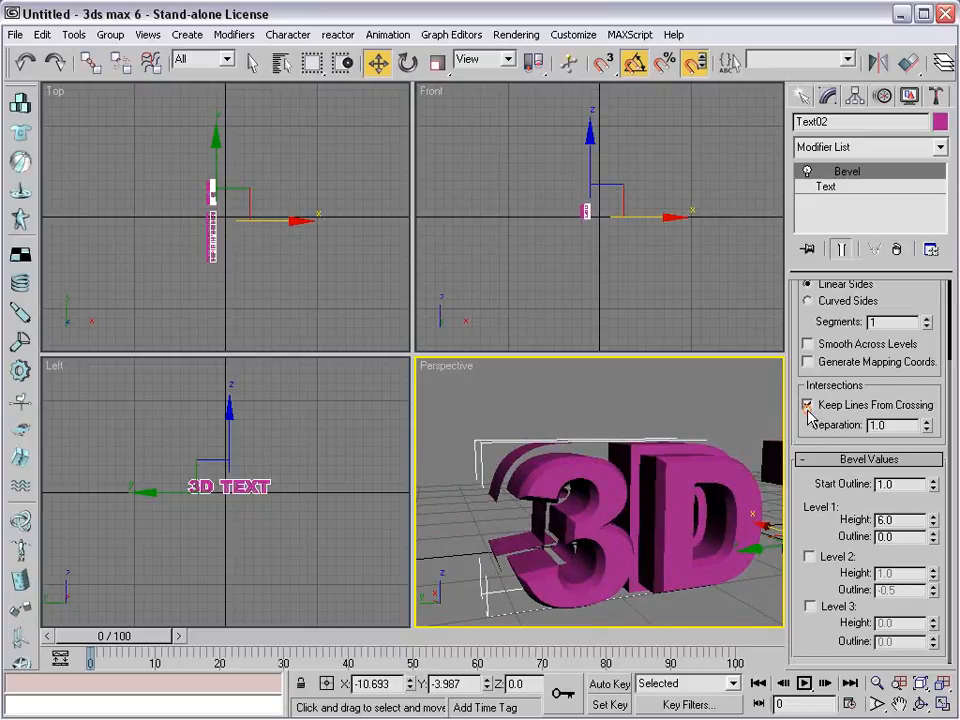
pyautogui.scroll(-5, 650, 545)
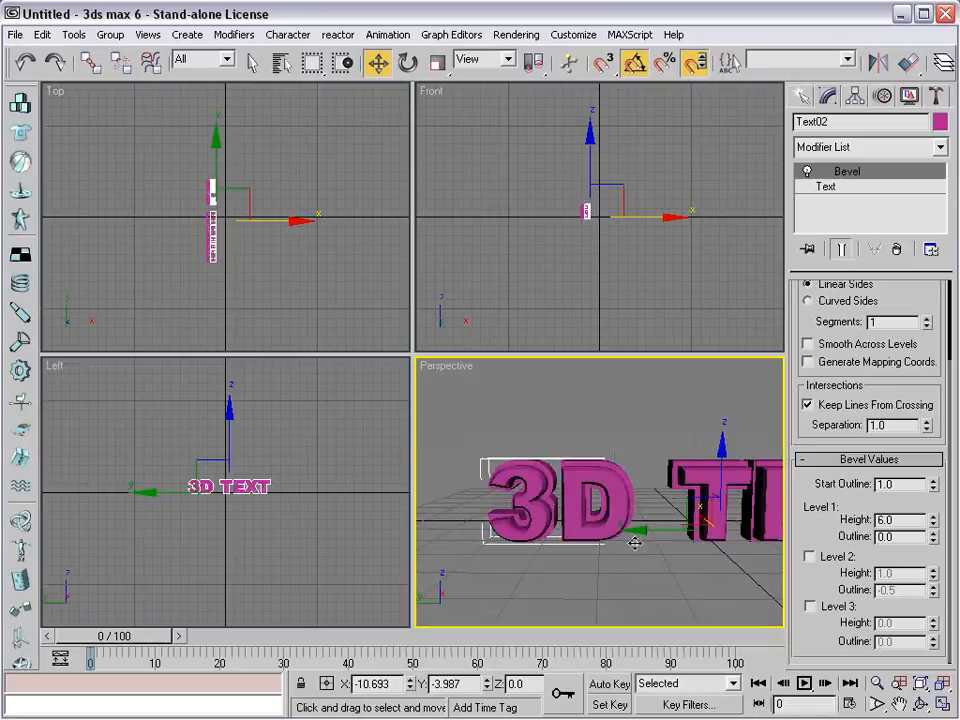
pyautogui.scroll(-2, 635, 543)
pyautogui.moveTo(733, 525); pyautogui.dragTo(647, 521, button='middle')
pyautogui.scroll(2, 647, 521)
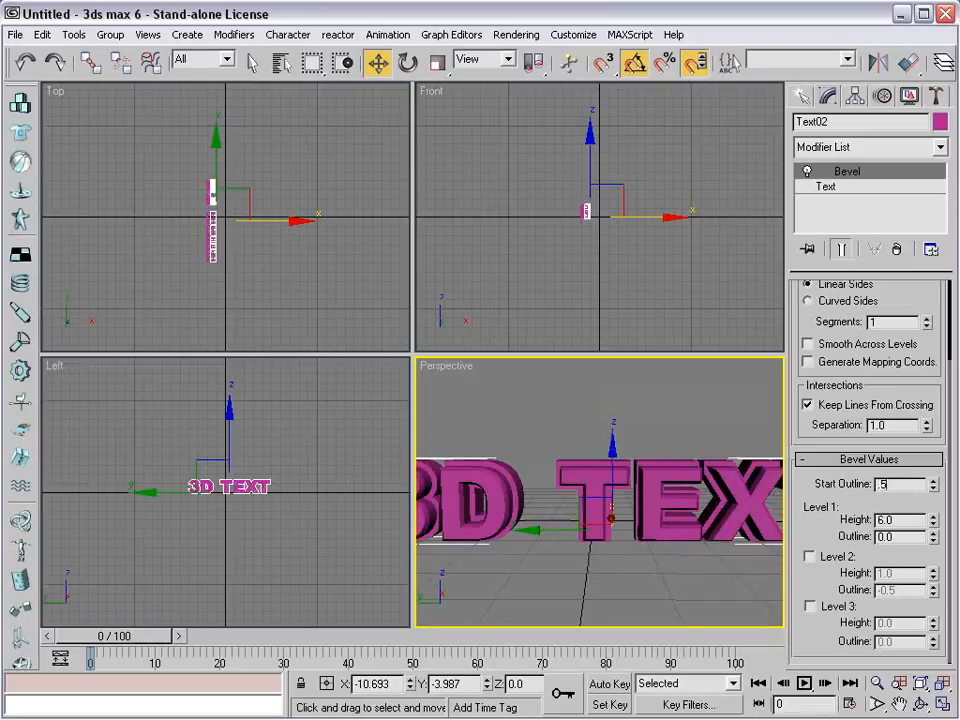
pyautogui.press('Return')
pyautogui.click(551, 420)
pyautogui.keyDown('alt'); pyautogui.moveTo(556, 521); pyautogui.dragTo(594, 523, button='middle'); pyautogui.keyUp('alt')
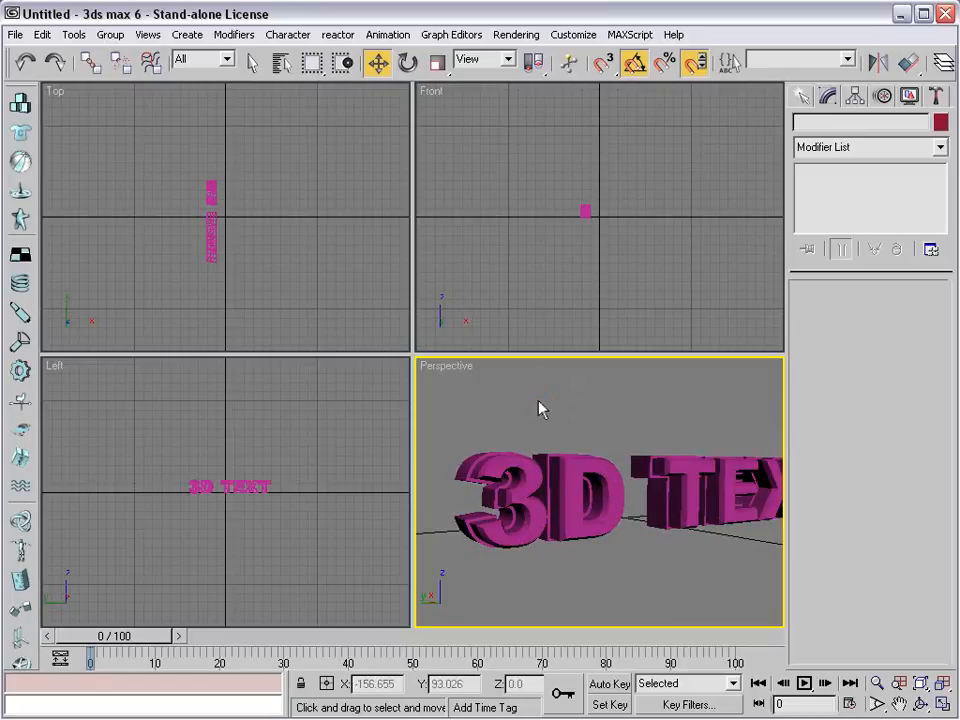
pyautogui.click(512, 410)
# Load Metal_Chrome from the 3dsmax.mat library into the first material slot and assign it to the front text
pyautogui.press('m')
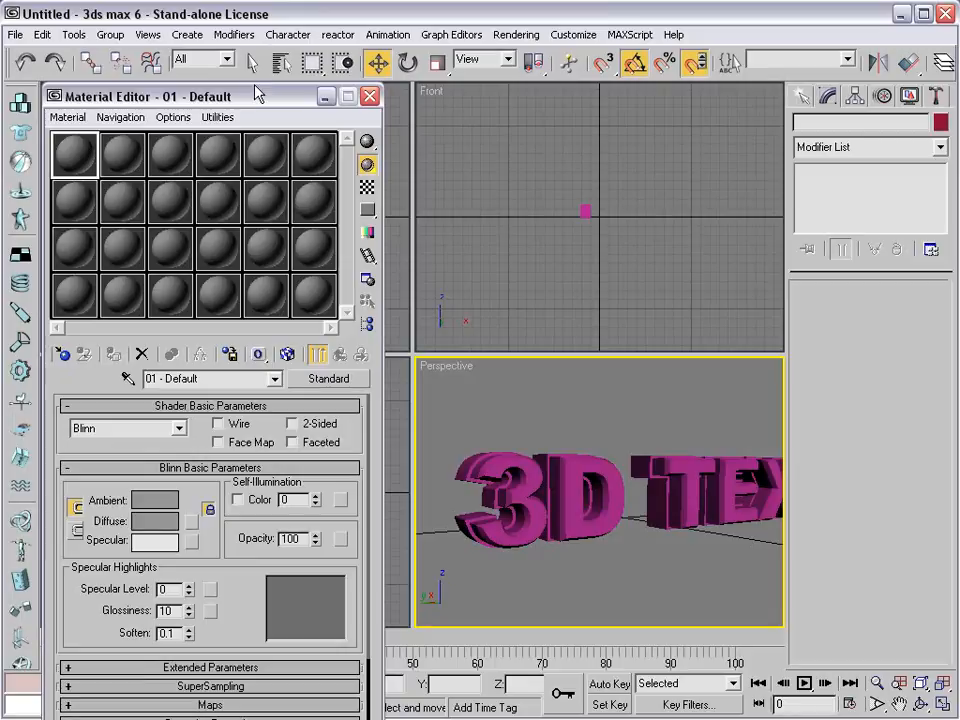
pyautogui.moveTo(255, 83)
pyautogui.mouseDown()
pyautogui.moveTo(253, 144)
pyautogui.moveTo(254, 88)
pyautogui.mouseUp()
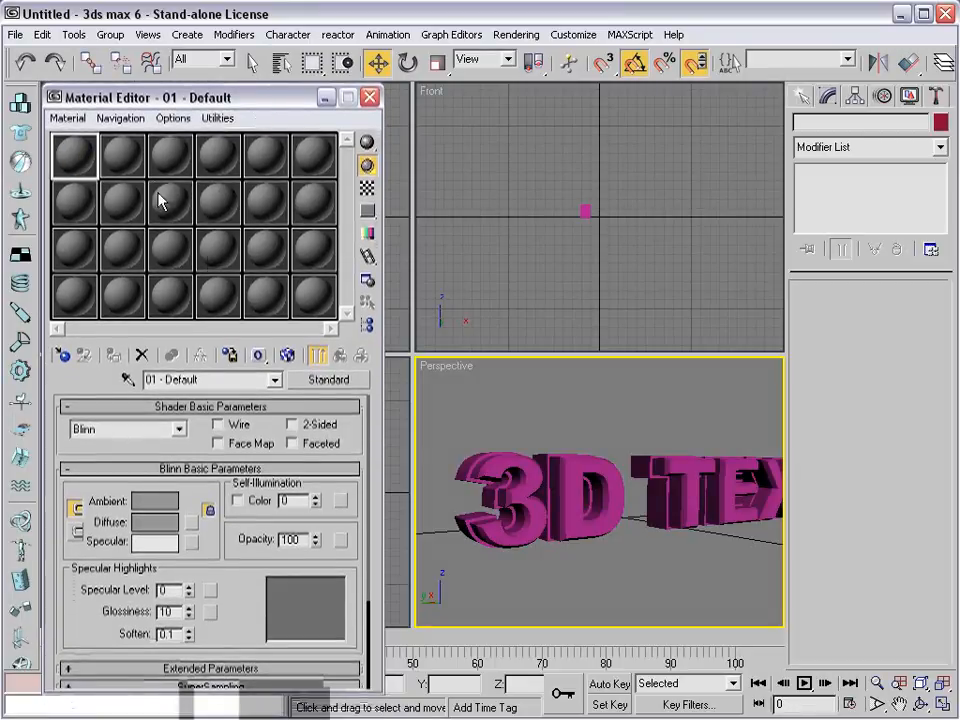
pyautogui.click(320, 385)
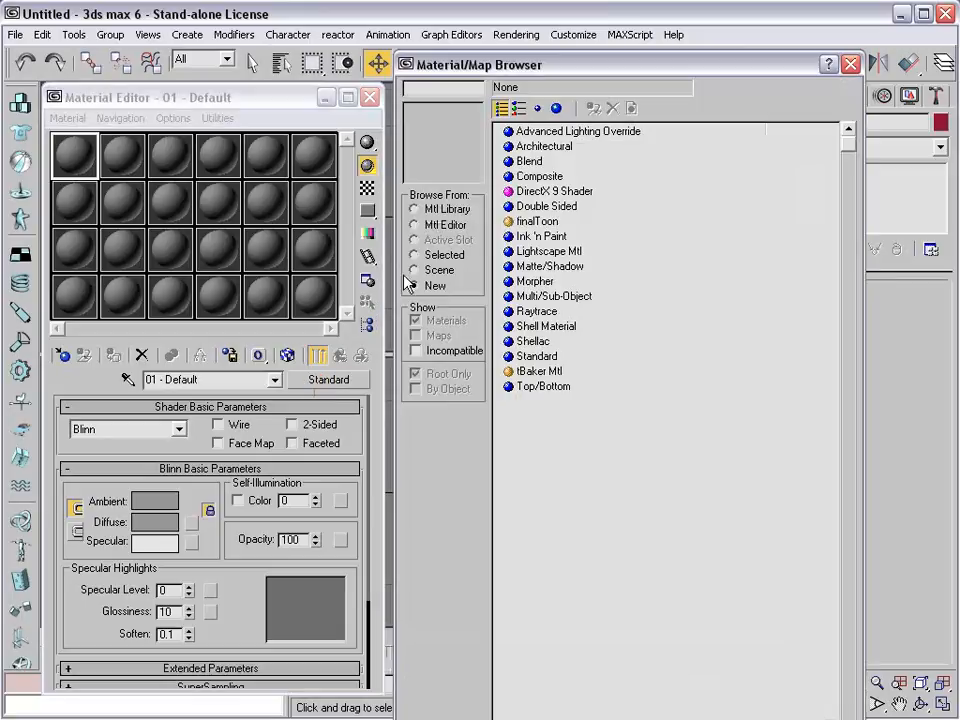
pyautogui.click(415, 209)
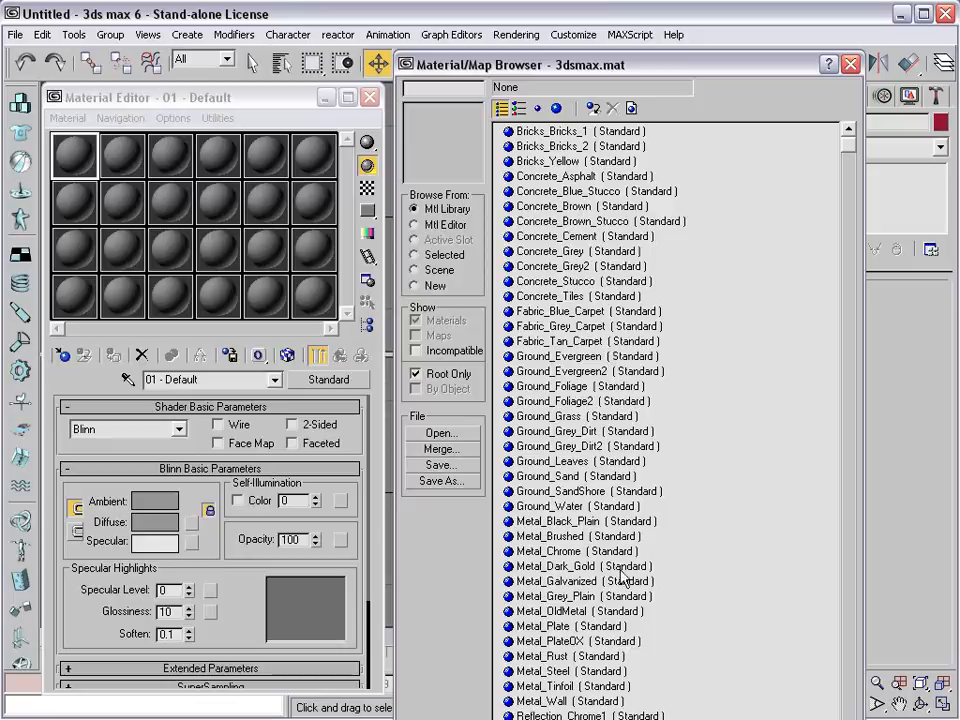
pyautogui.click(553, 552)
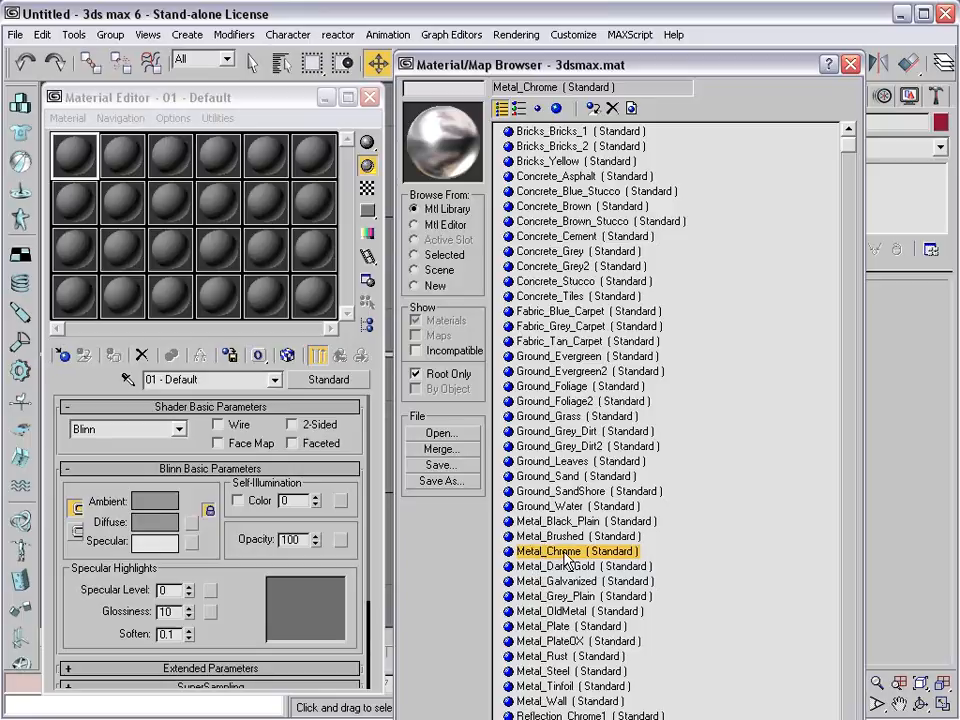
pyautogui.doubleClick(565, 552)
pyautogui.moveTo(70, 163); pyautogui.dragTo(523, 471)
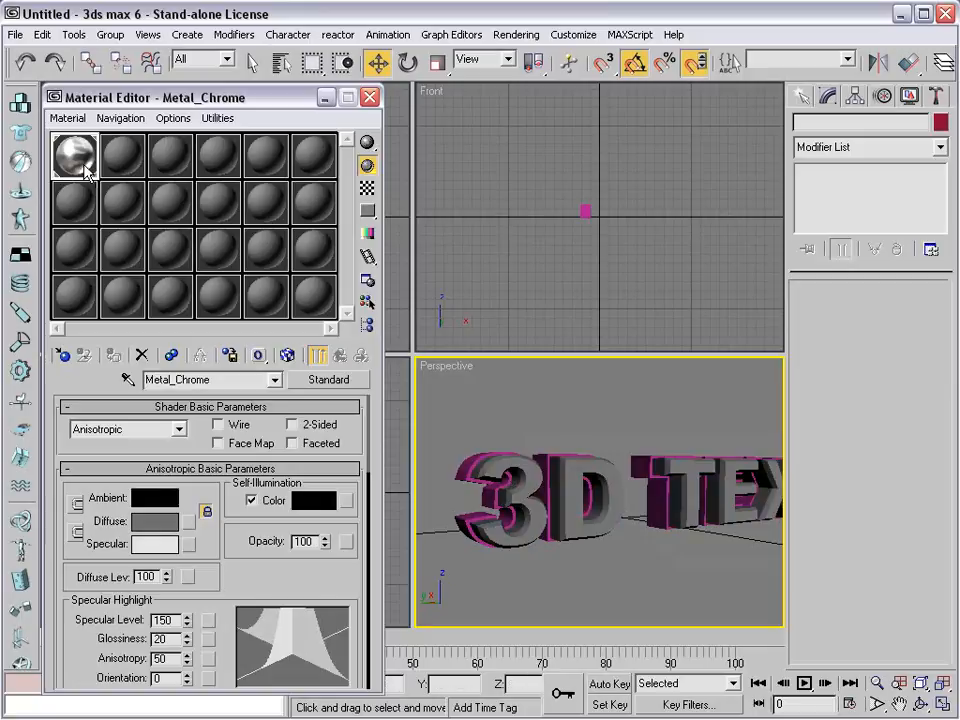
# Give the second material a dark grey ambient and diffuse color of value 40 and a Specular Level of 33
pyautogui.click(120, 158)
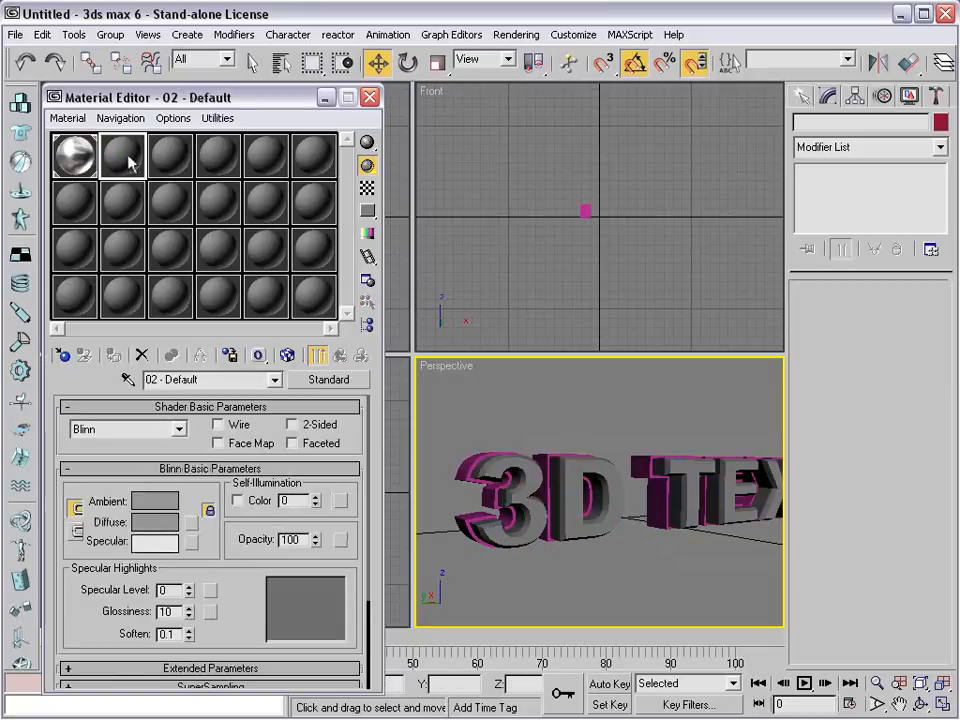
pyautogui.click(154, 501)
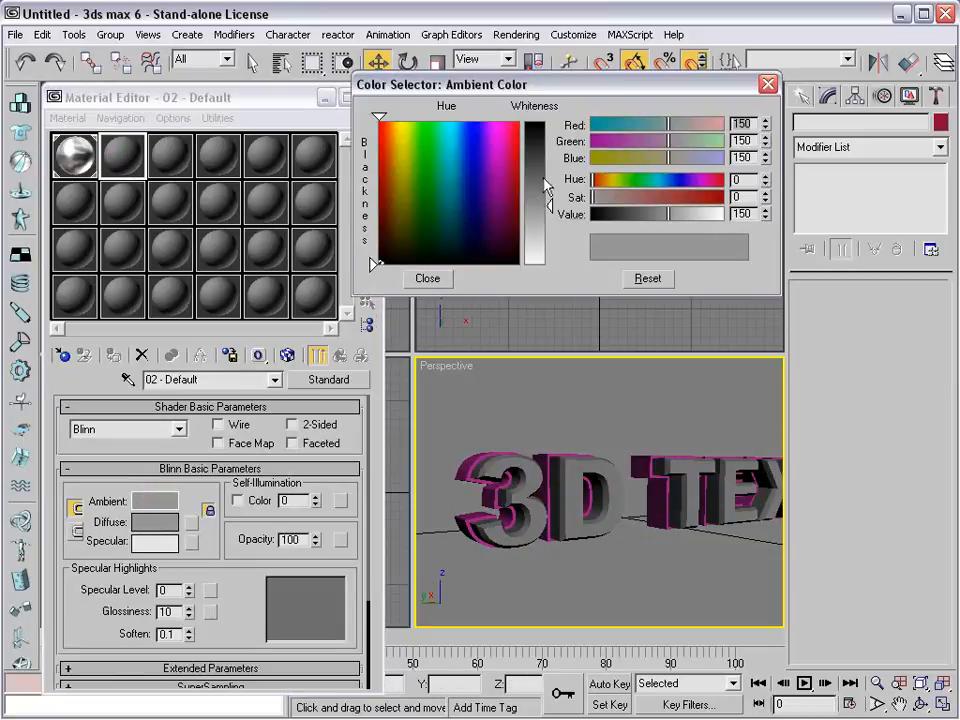
pyautogui.moveTo(545, 182); pyautogui.dragTo(545, 145)
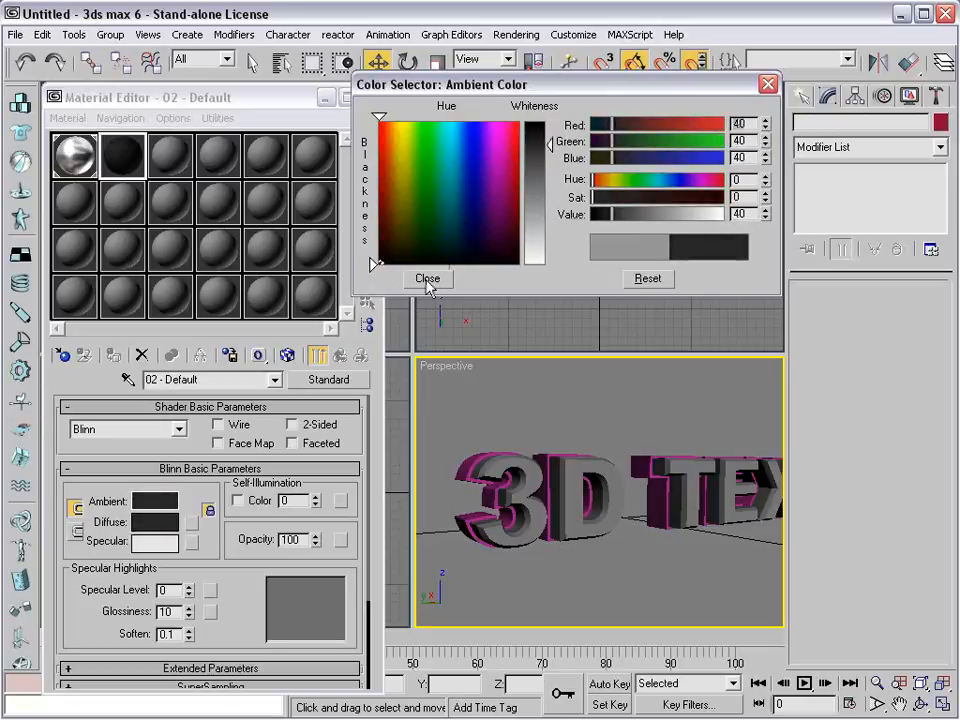
pyautogui.click(427, 279)
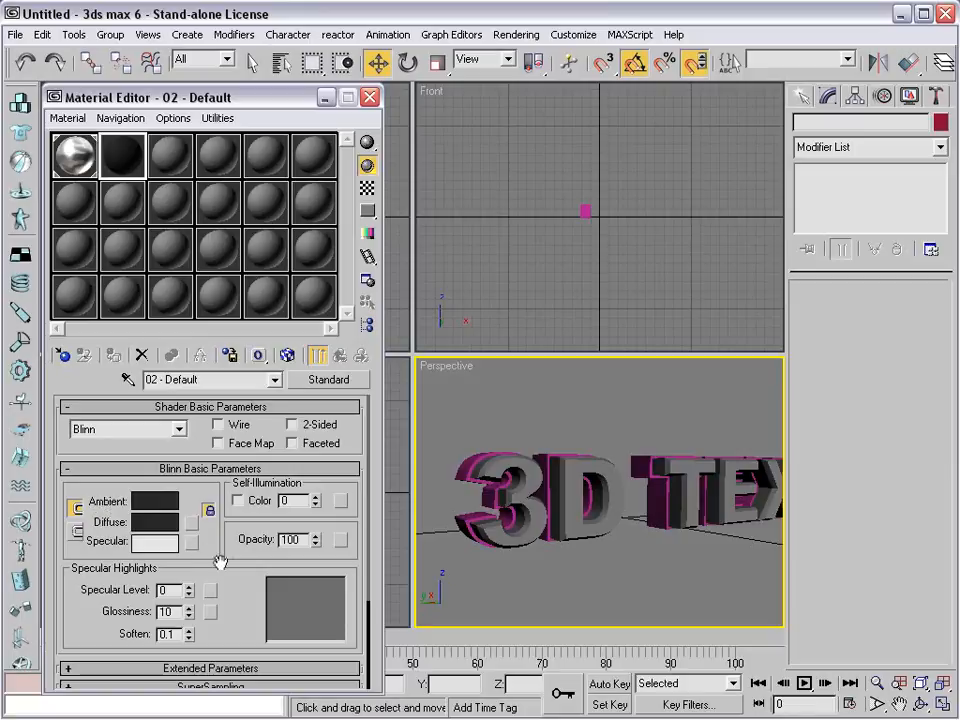
pyautogui.moveTo(219, 561); pyautogui.dragTo(221, 508)
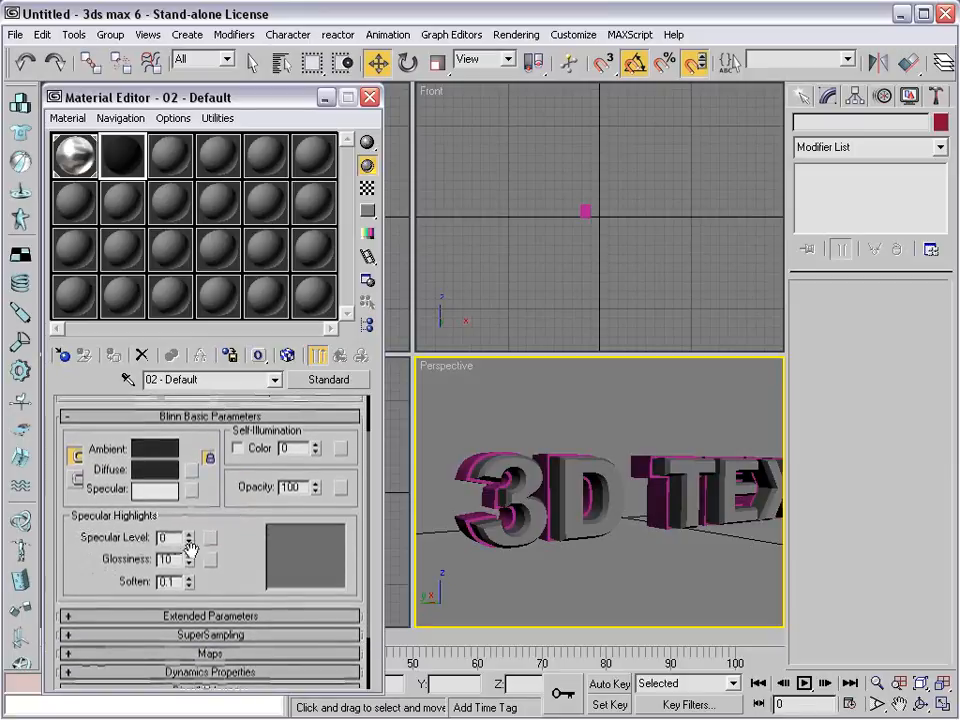
pyautogui.moveTo(192, 539); pyautogui.dragTo(191, 506)
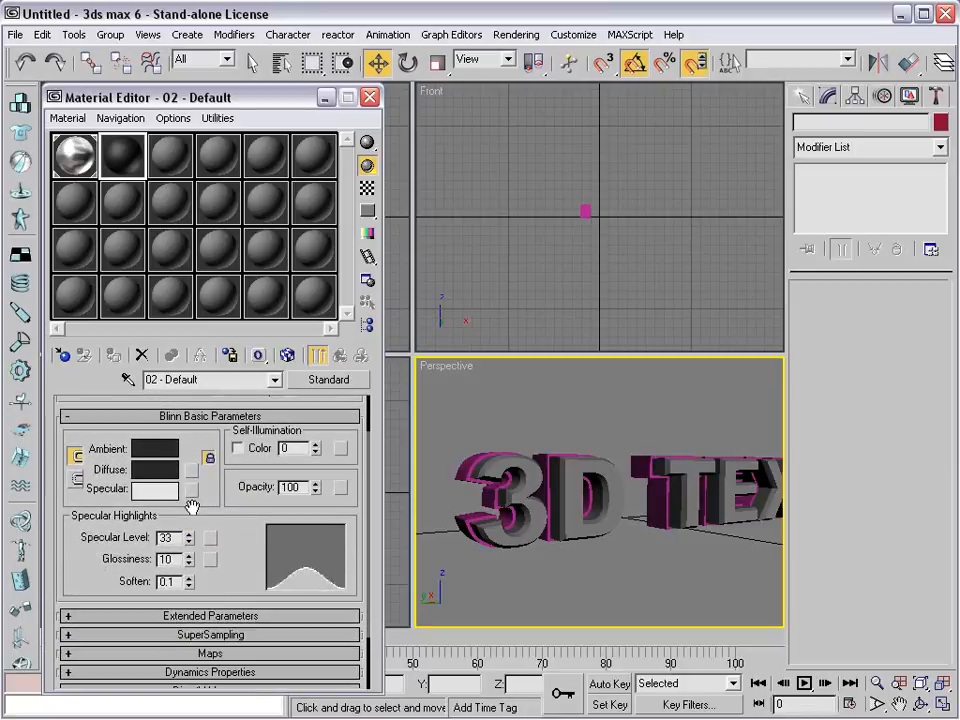
# Check the dark grey material in an enlarged preview and assign it to the copied text behind the chrome letters
pyautogui.doubleClick(135, 160)
pyautogui.moveTo(589, 163); pyautogui.dragTo(577, 160)
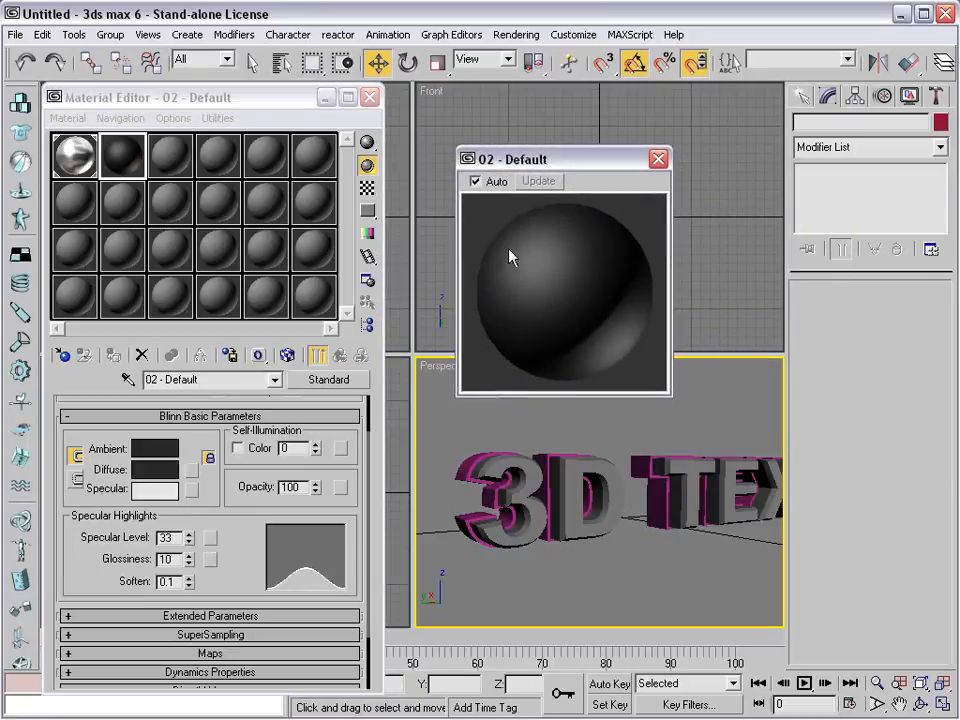
pyautogui.click(657, 159)
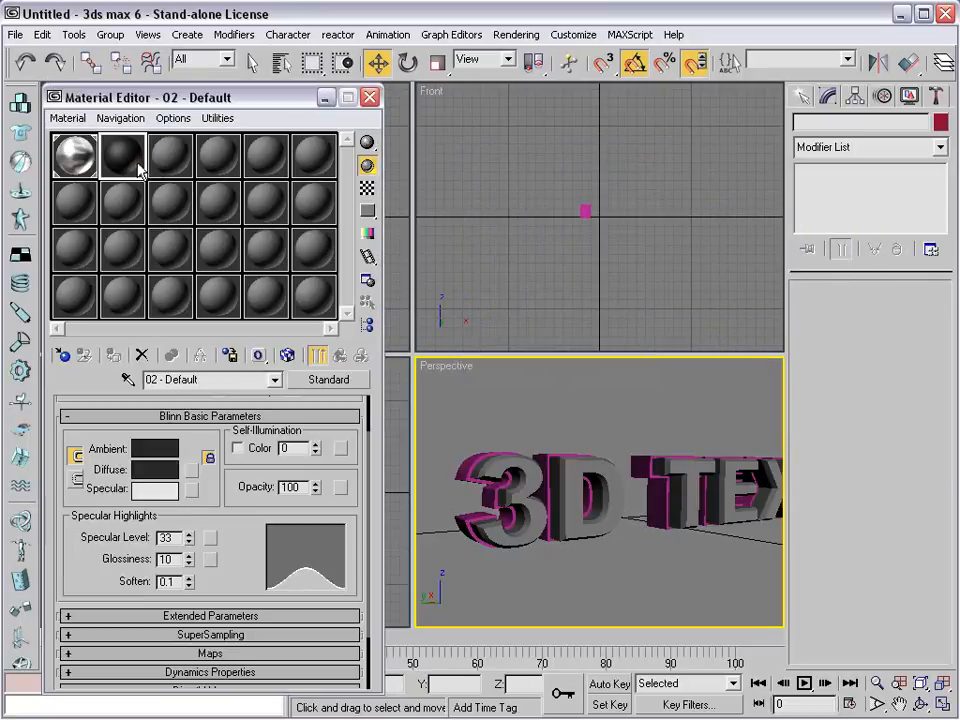
pyautogui.moveTo(138, 172); pyautogui.dragTo(463, 467)
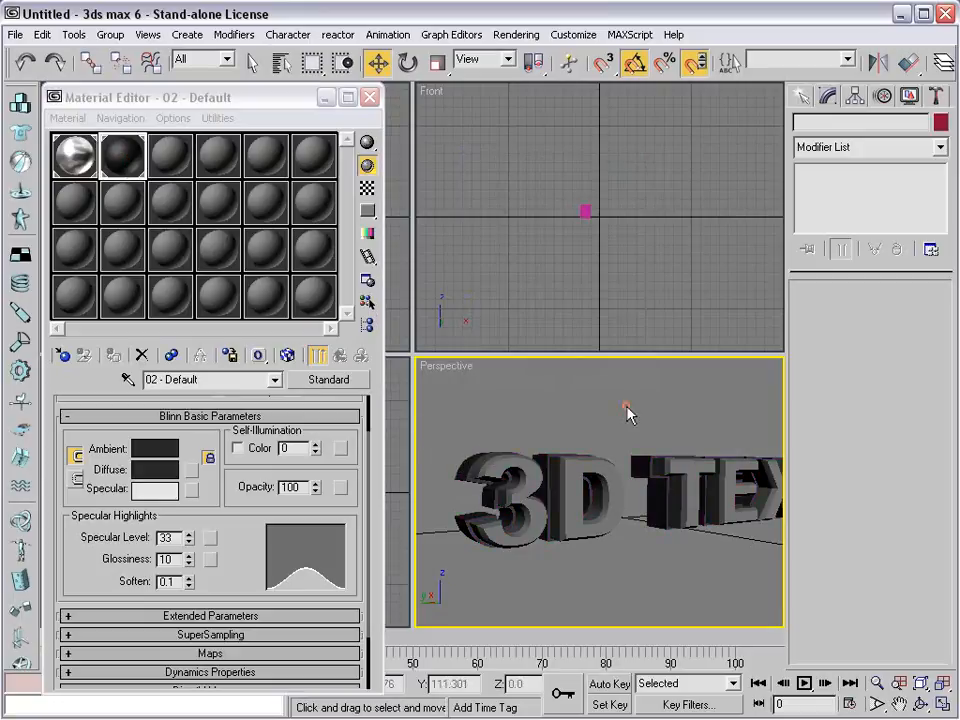
# Test-render the perspective view of the chrome and dark text against the default background, and close the rendered frame
pyautogui.scroll(-6, 627, 414)
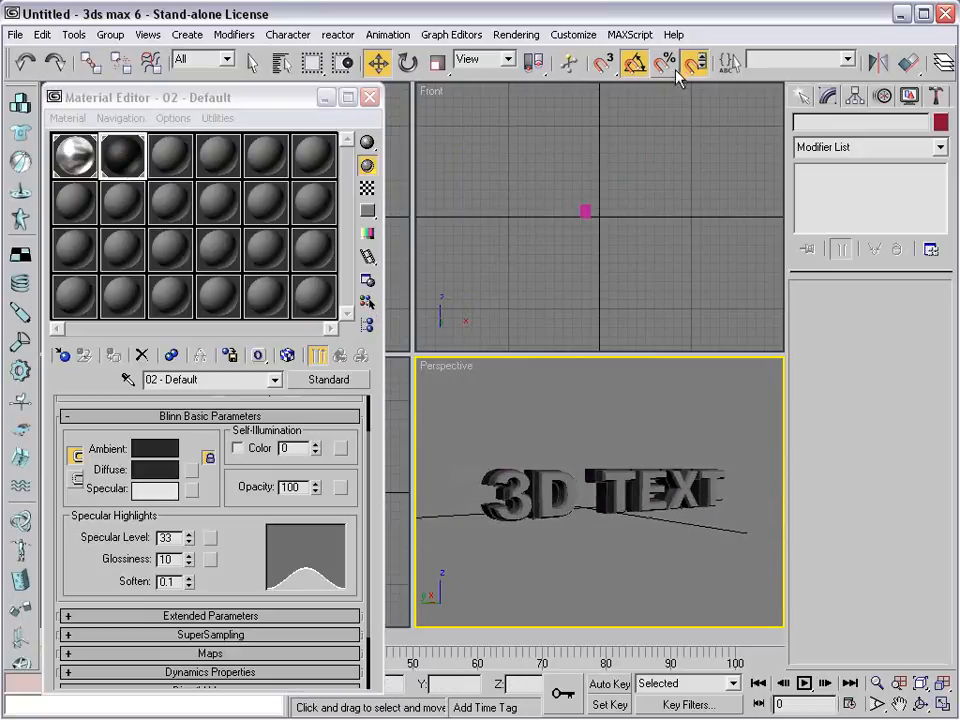
pyautogui.moveTo(812, 80); pyautogui.dragTo(507, 80)
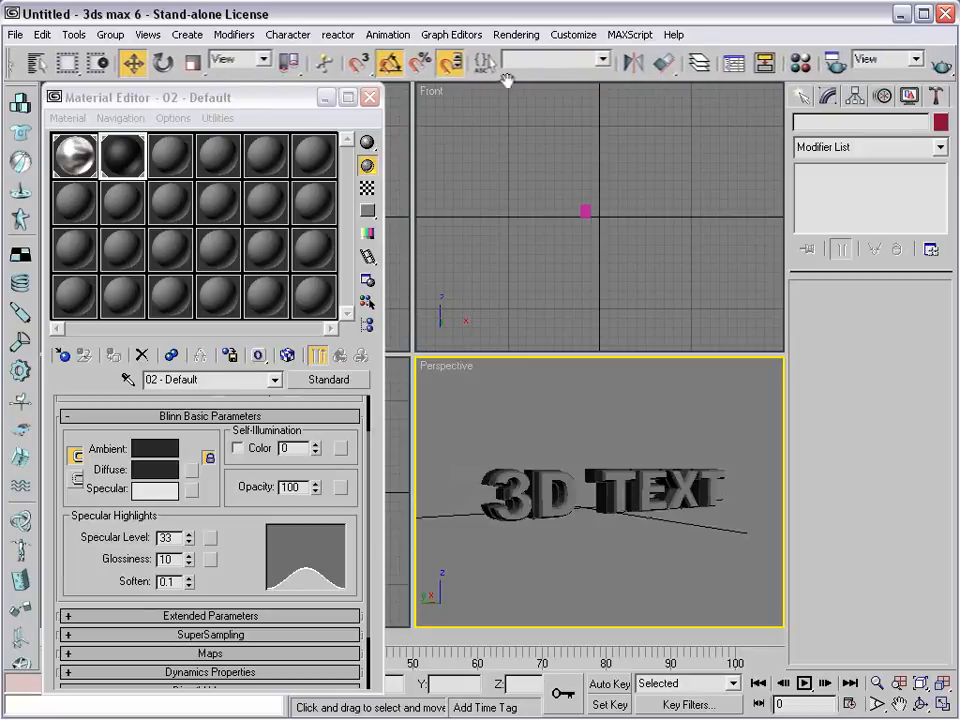
pyautogui.click(941, 65)
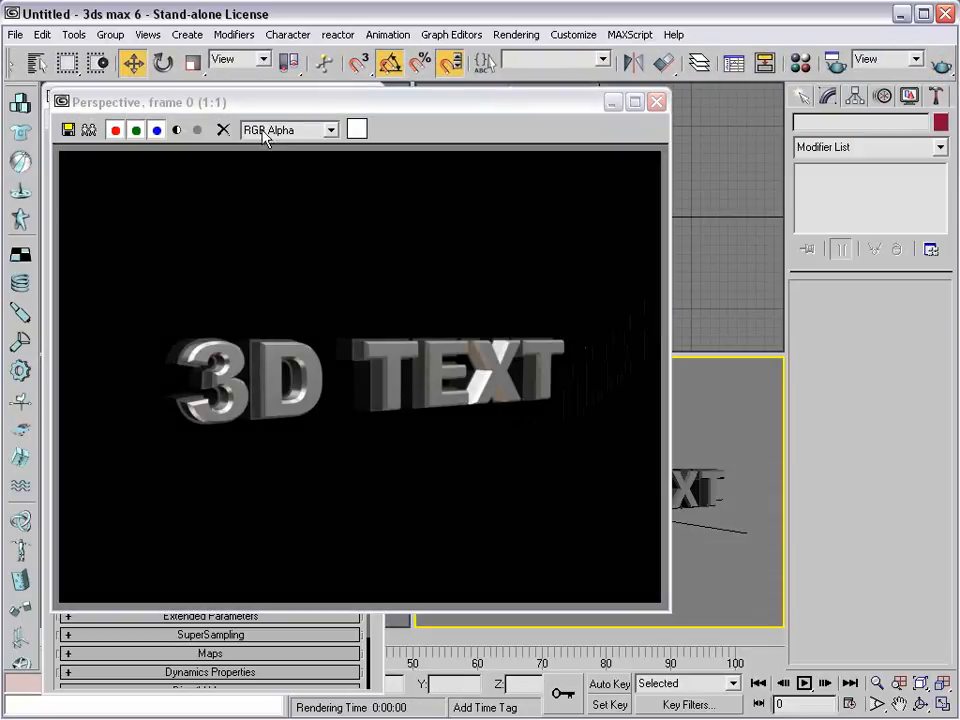
pyautogui.click(178, 131)
pyautogui.click(179, 131)
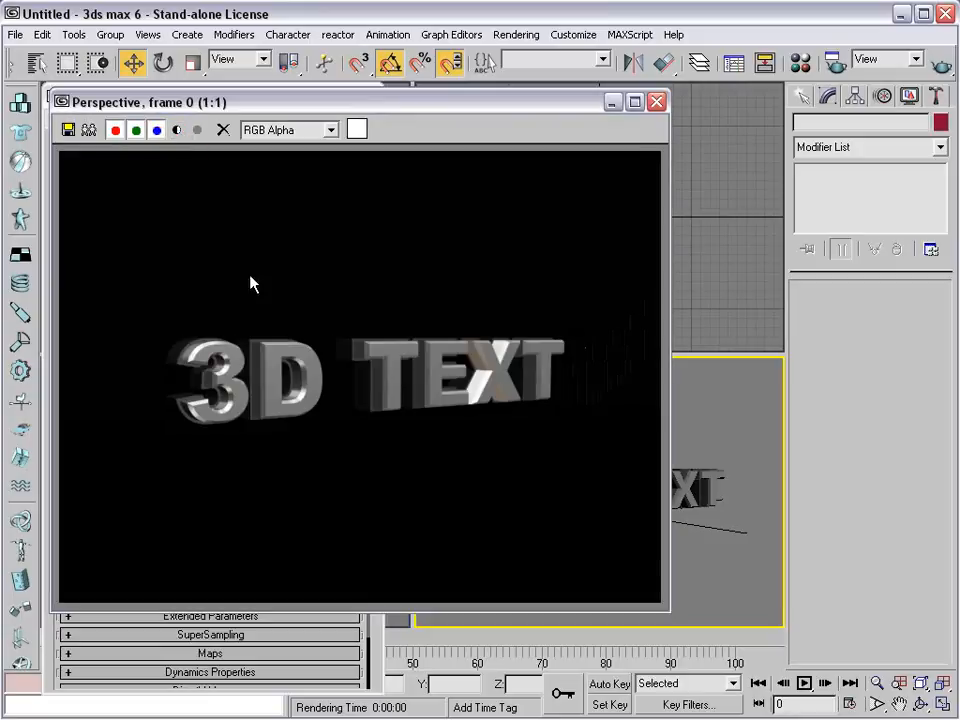
pyautogui.click(656, 102)
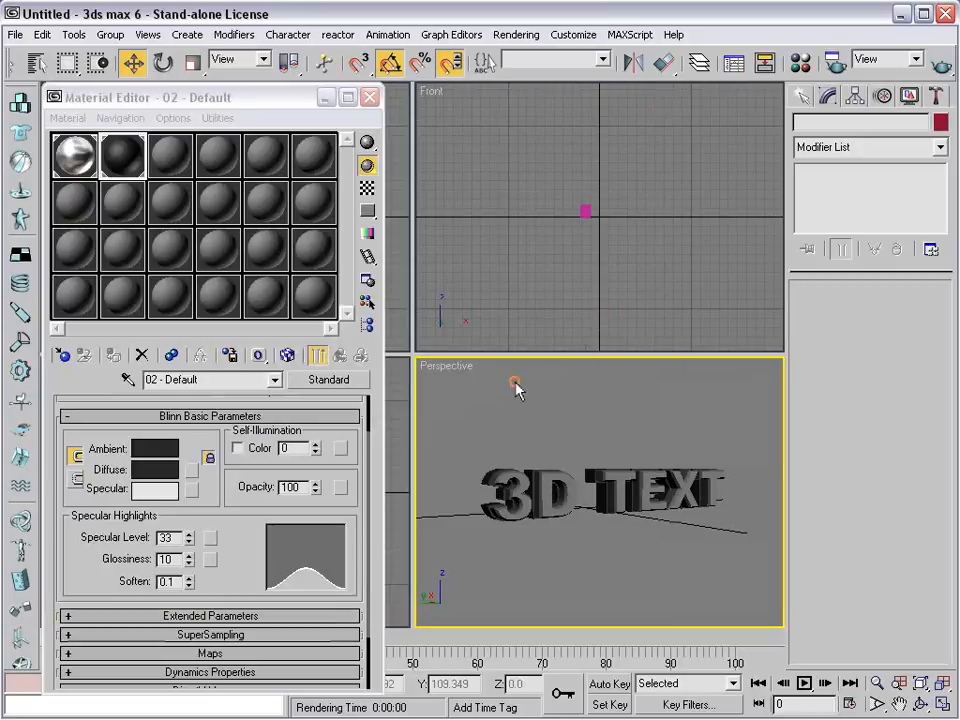
# Change the environment background color to dark grey and test-render the text against it
pyautogui.click(516, 34)
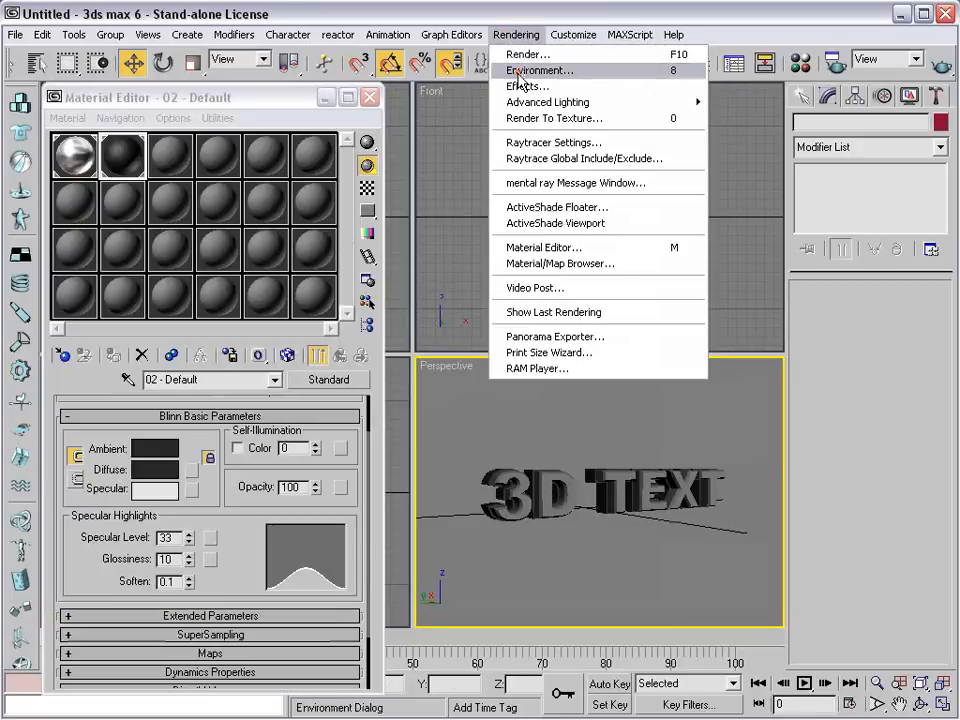
pyautogui.click(515, 69)
pyautogui.click(540, 178)
pyautogui.moveTo(533, 135); pyautogui.dragTo(525, 193)
pyautogui.click(424, 278)
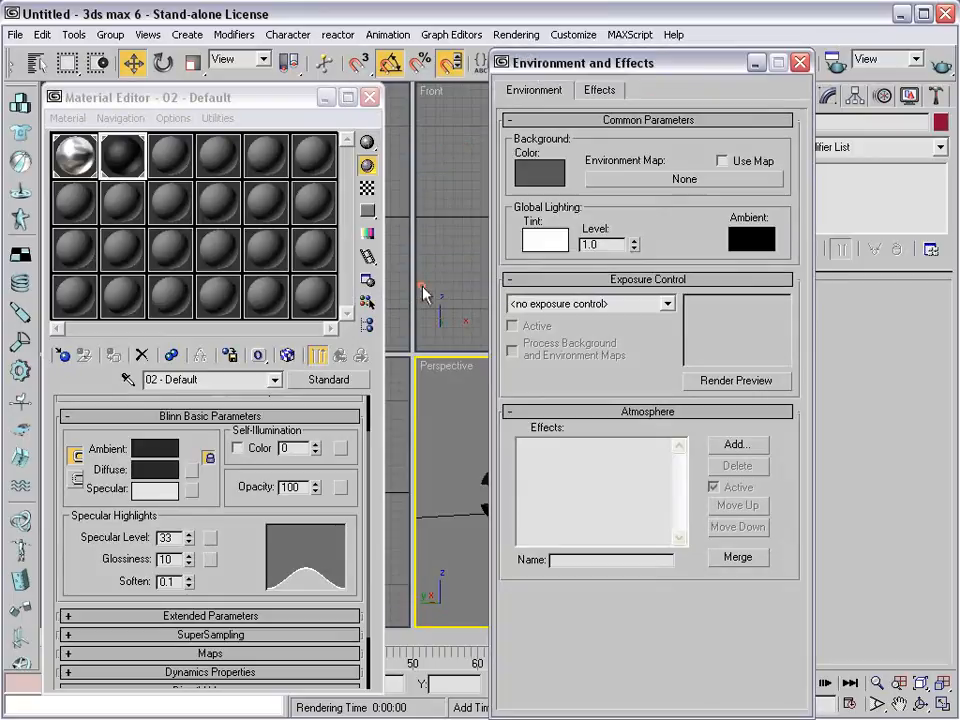
pyautogui.click(800, 62)
pyautogui.click(941, 66)
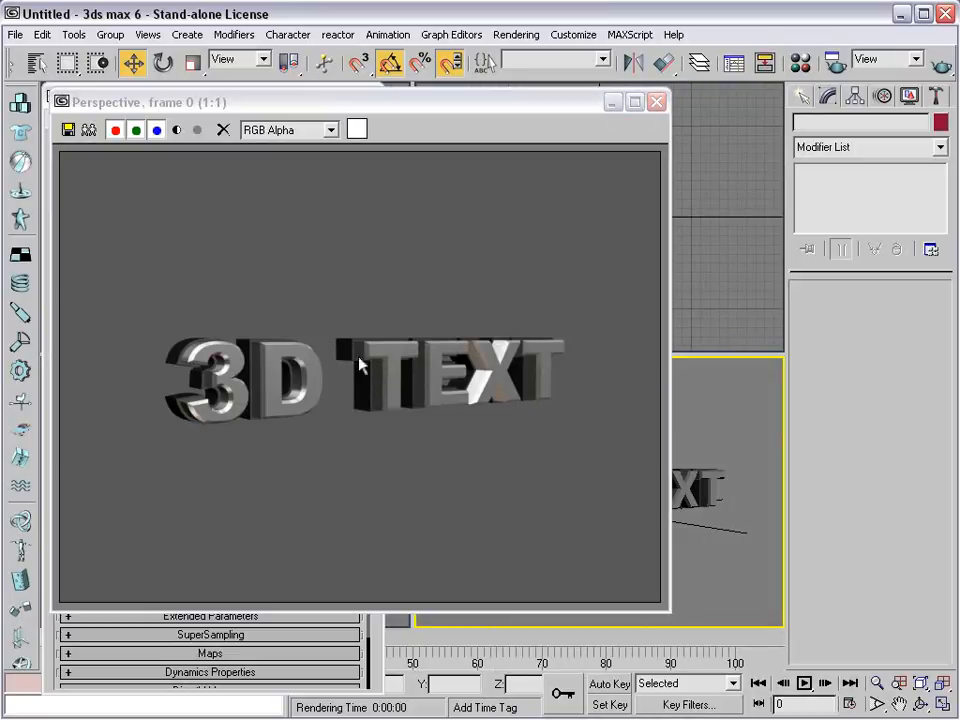
pyautogui.click(657, 103)
# Darken the second material's ambient and diffuse color to value 23 and test-render the text
pyautogui.click(125, 156)
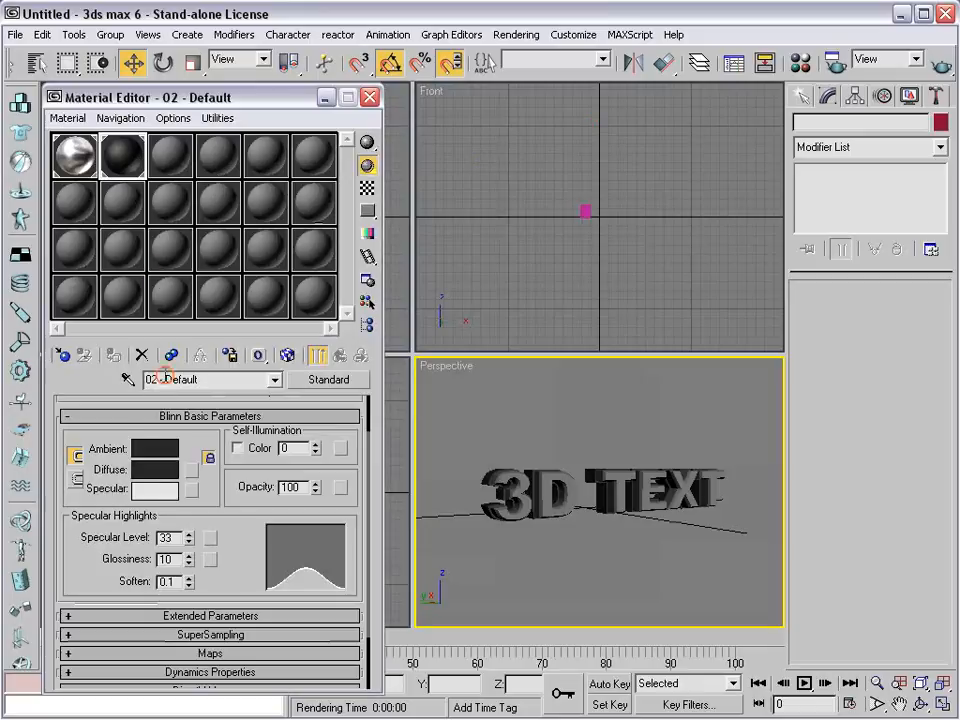
pyautogui.click(157, 449)
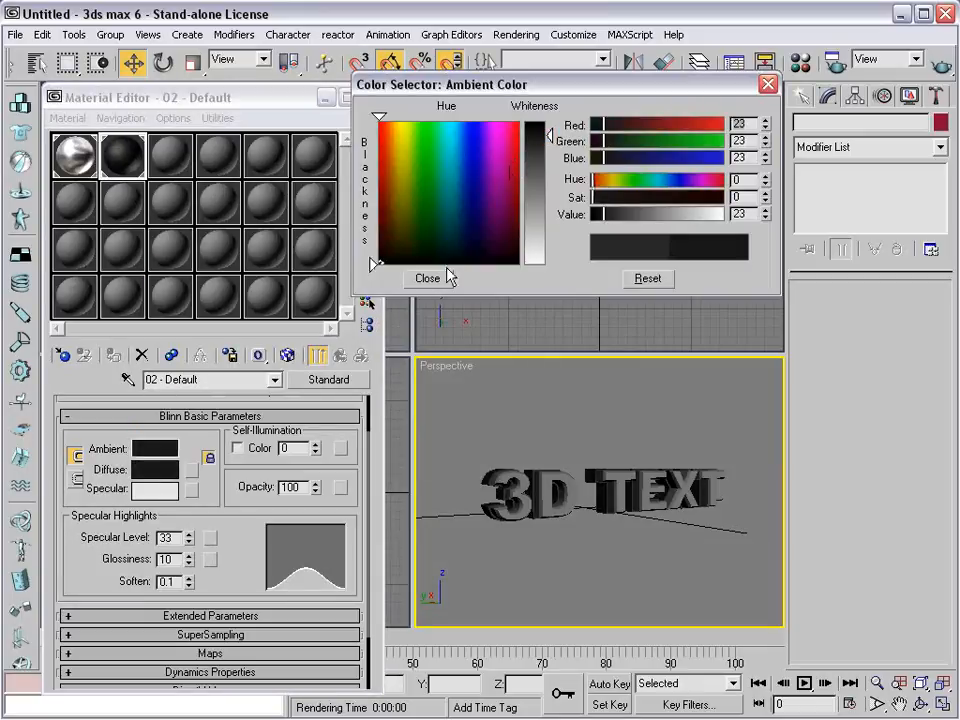
pyautogui.click(430, 278)
pyautogui.click(941, 62)
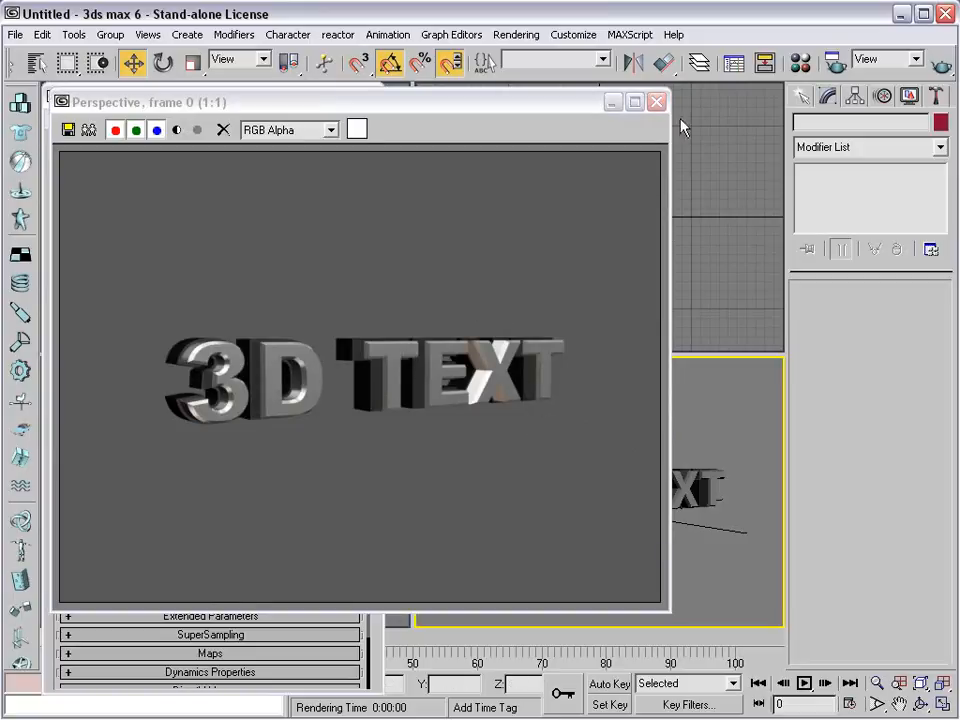
pyautogui.click(659, 101)
# Unhide all hidden objects to bring the curved backdrop back behind the text
pyautogui.keyDown('alt'); pyautogui.moveTo(626, 439); pyautogui.dragTo(552, 489, button='middle'); pyautogui.keyUp('alt')
pyautogui.rightClick(499, 406)
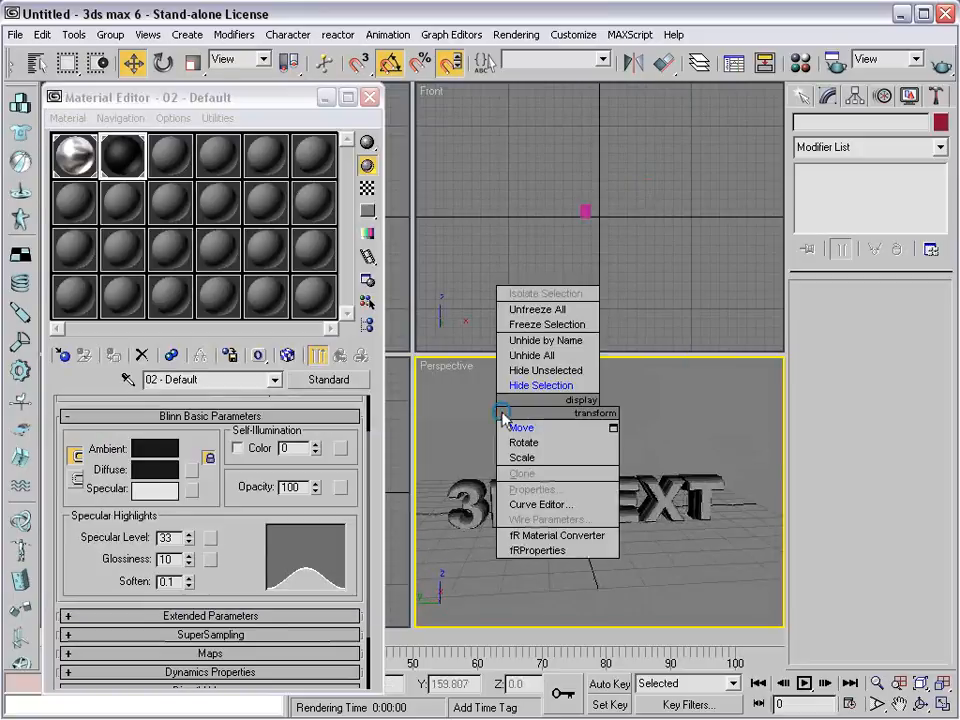
pyautogui.click(531, 357)
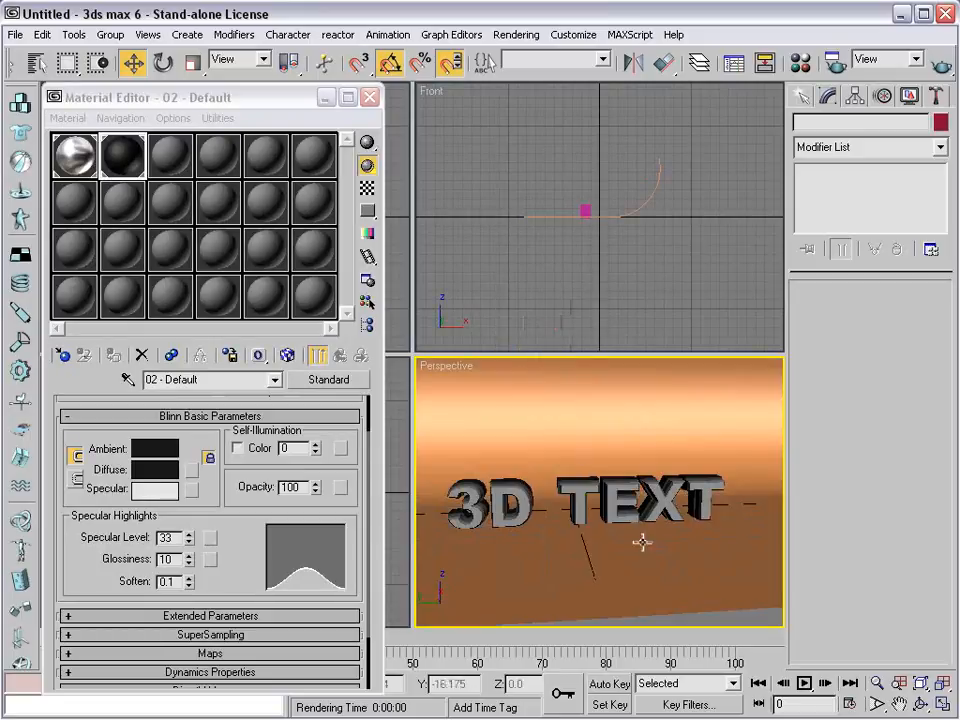
pyautogui.keyDown('alt'); pyautogui.moveTo(639, 542); pyautogui.dragTo(645, 505, button='middle'); pyautogui.keyUp('alt')
pyautogui.keyDown('alt'); pyautogui.moveTo(574, 514); pyautogui.dragTo(647, 512, button='middle'); pyautogui.keyUp('alt')
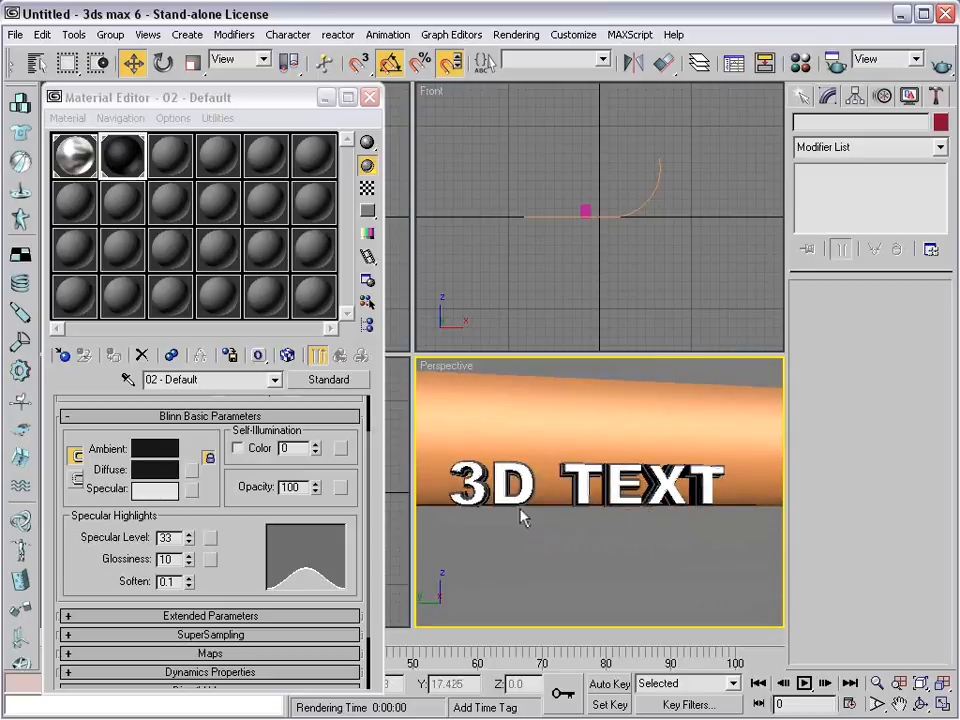
pyautogui.scroll(5, 520, 510)
pyautogui.keyDown('alt'); pyautogui.moveTo(520, 510); pyautogui.dragTo(580, 530, button='middle'); pyautogui.keyUp('alt')
# Select both the front text and its backing copy, raise them slightly so they rest on the backdrop floor, and deselect them
pyautogui.click(369, 97)
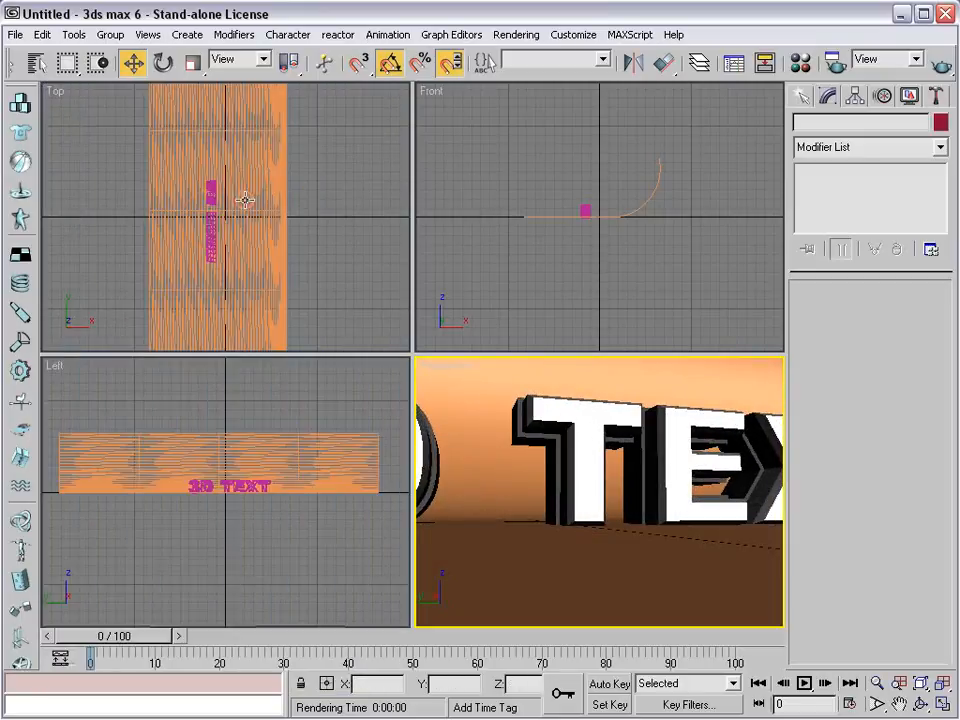
pyautogui.scroll(2, 212, 465)
pyautogui.scroll(5, 216, 430)
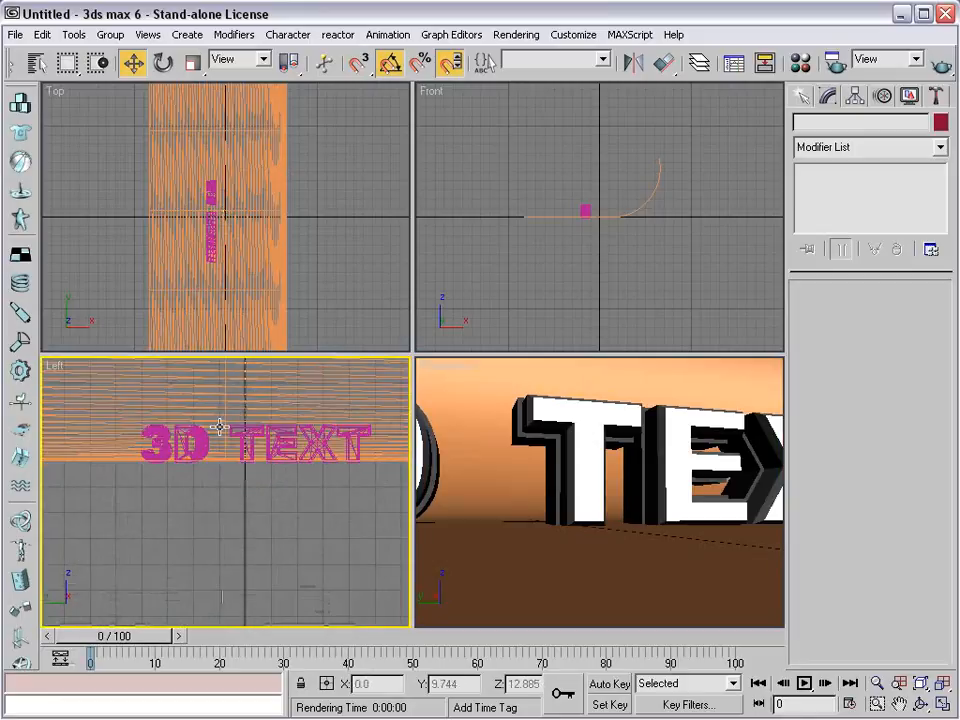
pyautogui.scroll(4, 214, 476)
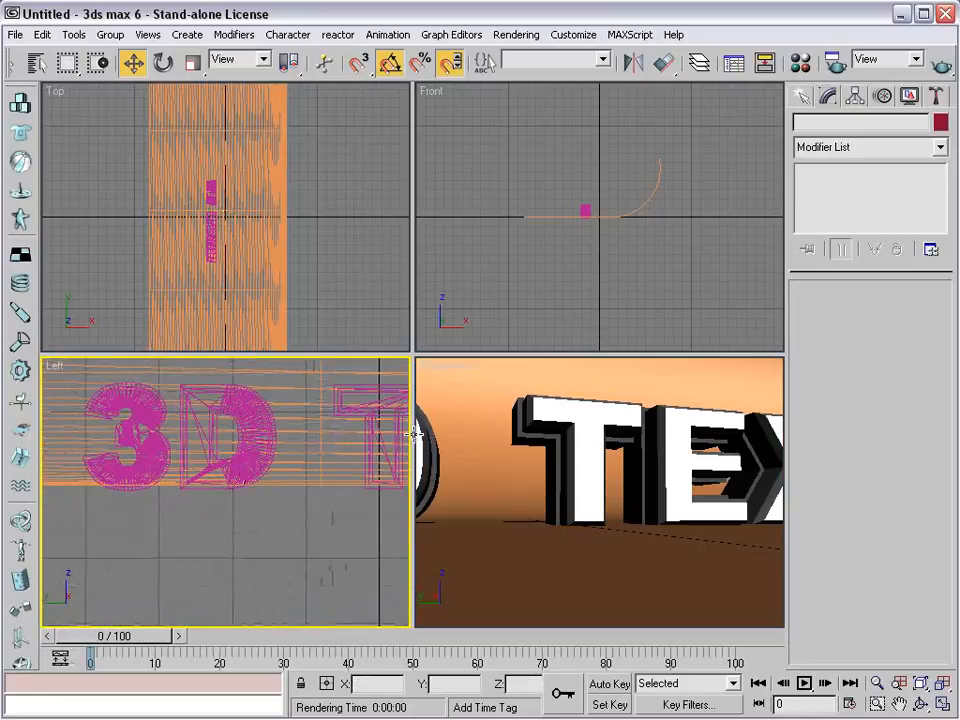
pyautogui.click(548, 406)
pyautogui.click(521, 436)
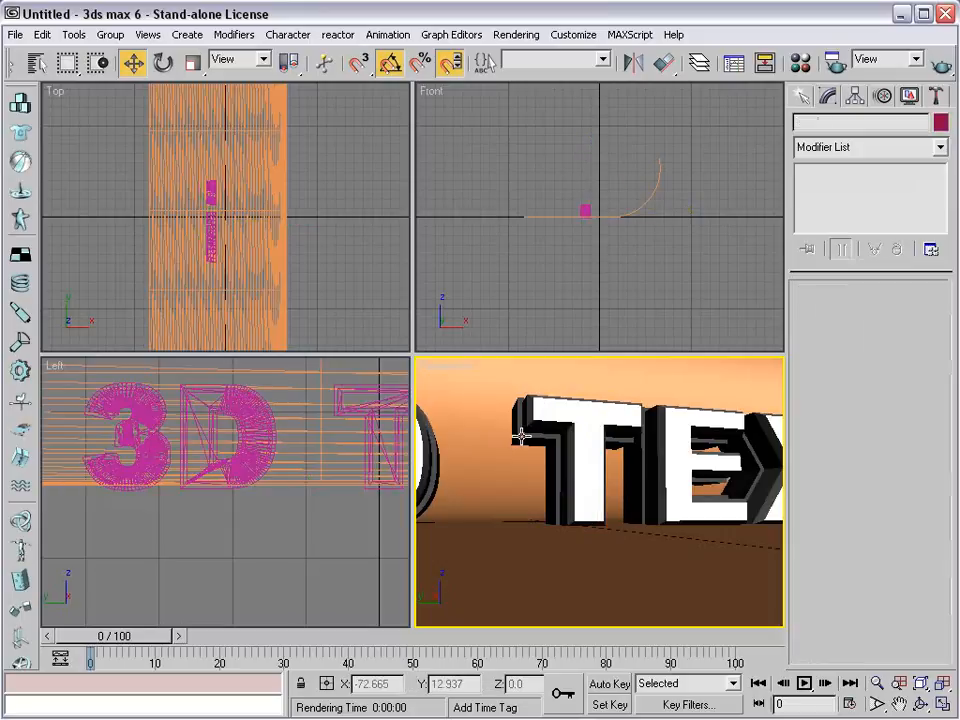
pyautogui.click(544, 420)
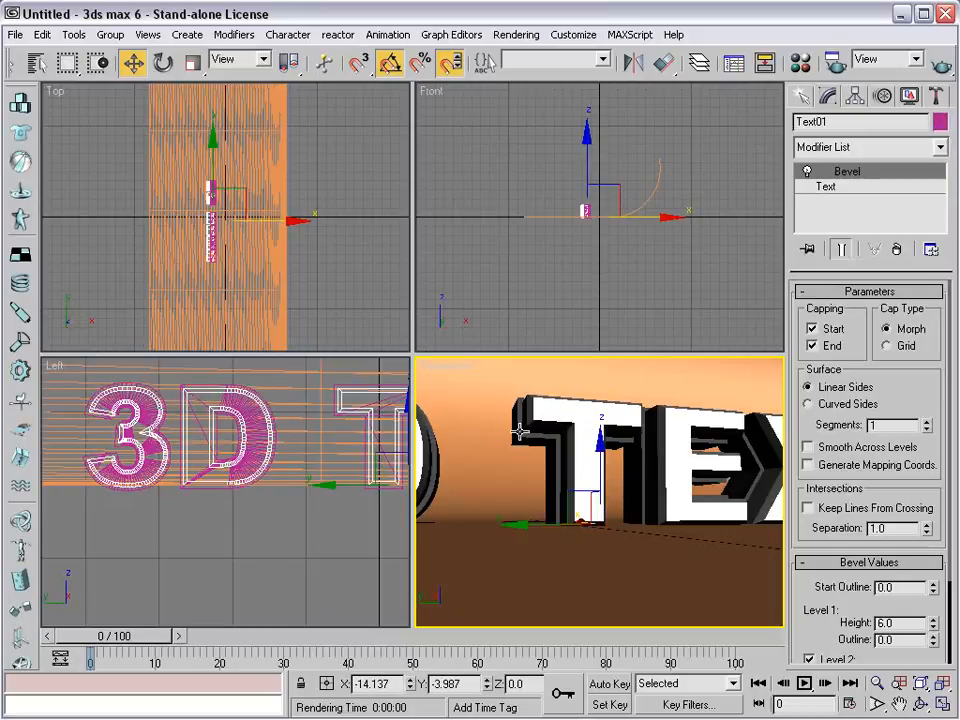
pyautogui.keyDown('ctrl'); pyautogui.click(518, 432); pyautogui.keyUp('ctrl')
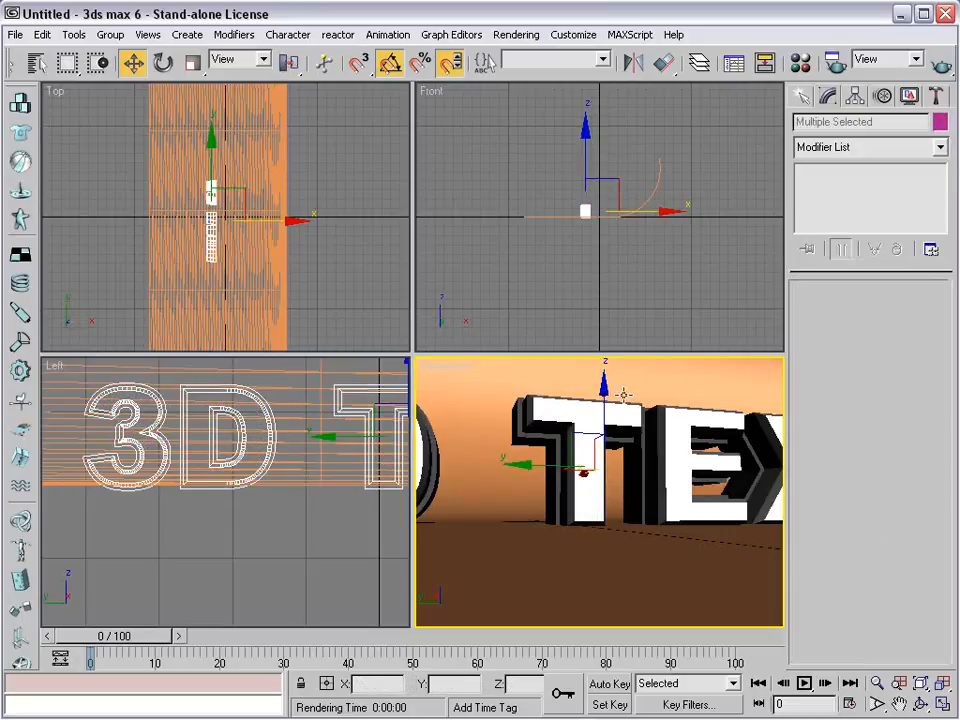
pyautogui.moveTo(280, 424); pyautogui.dragTo(237, 446, button='middle')
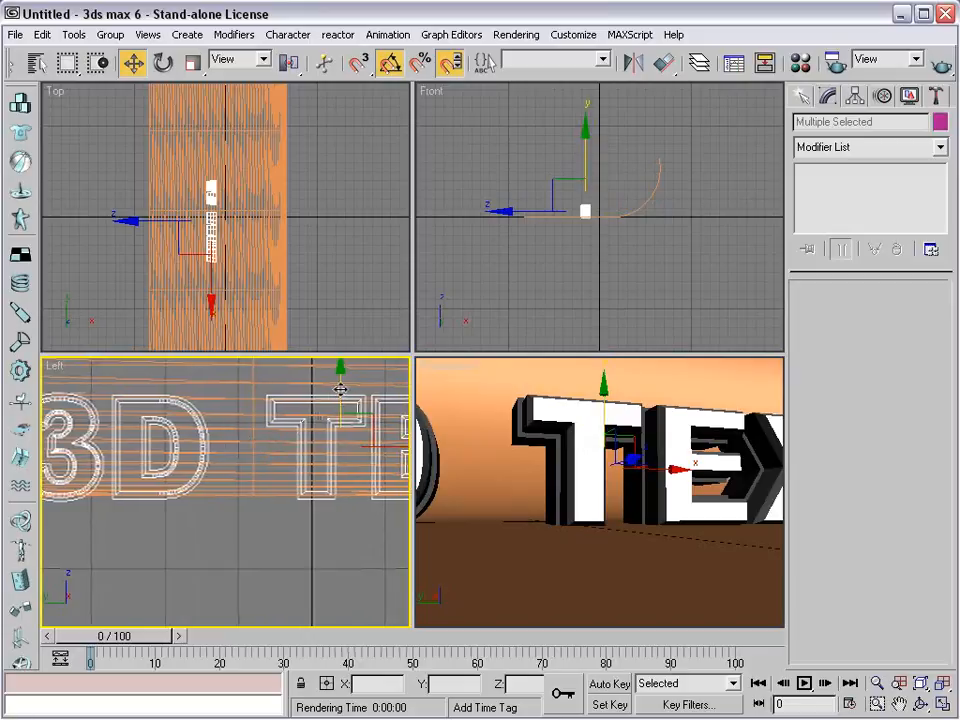
pyautogui.moveTo(340, 391); pyautogui.dragTo(343, 386)
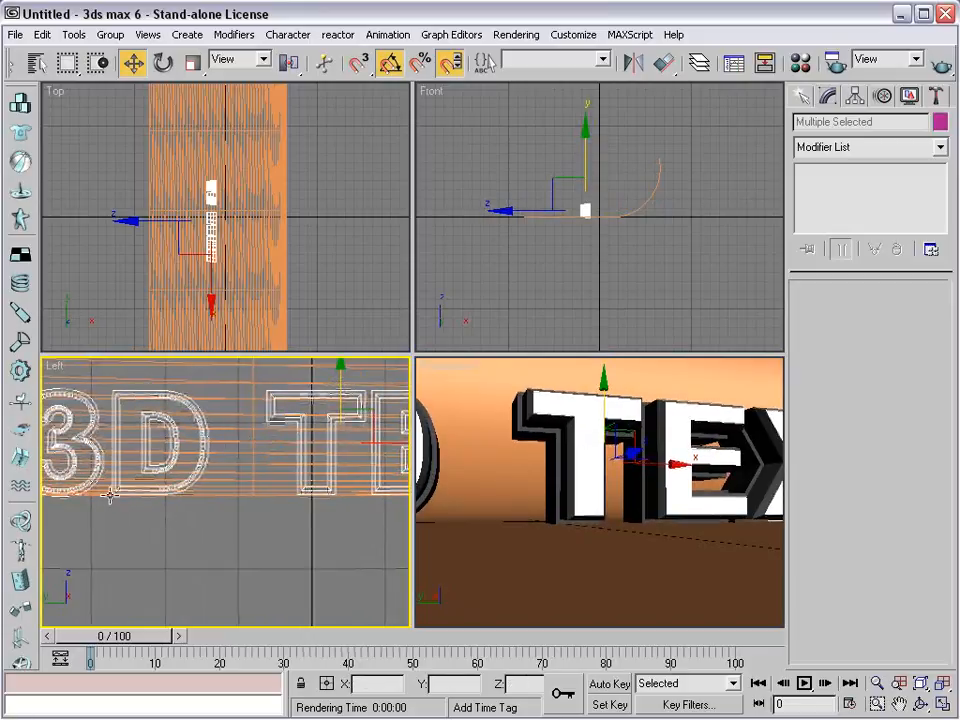
pyautogui.keyDown('alt'); pyautogui.moveTo(657, 511); pyautogui.dragTo(622, 490, button='middle'); pyautogui.keyUp('alt')
pyautogui.scroll(-5, 578, 473)
pyautogui.click(702, 386)
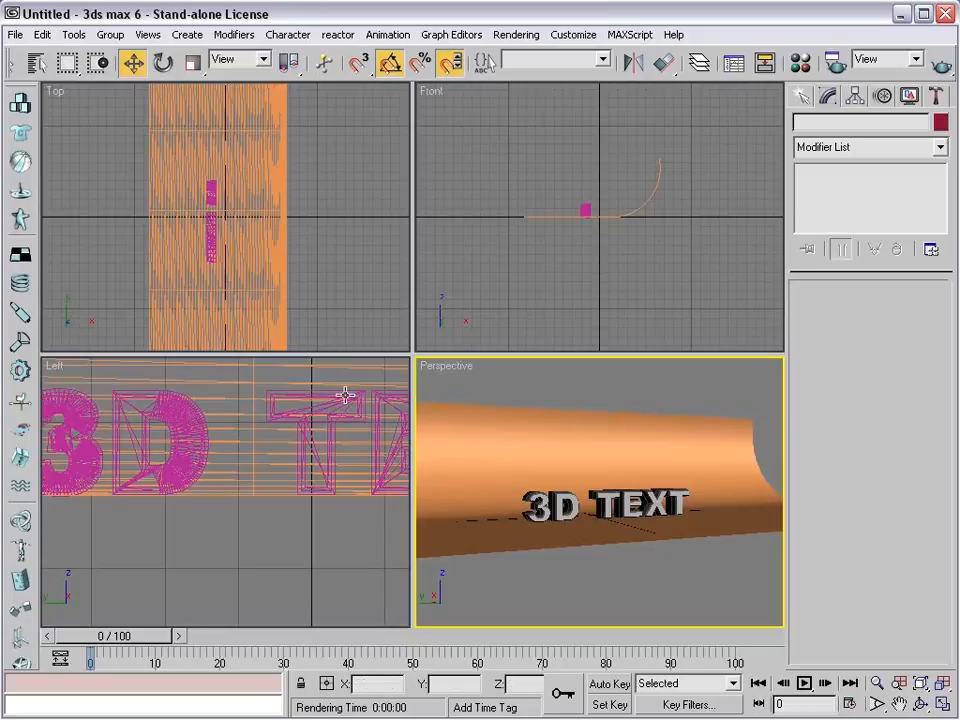
# Assign the third default grey material to the curved backdrop
pyautogui.press('m')
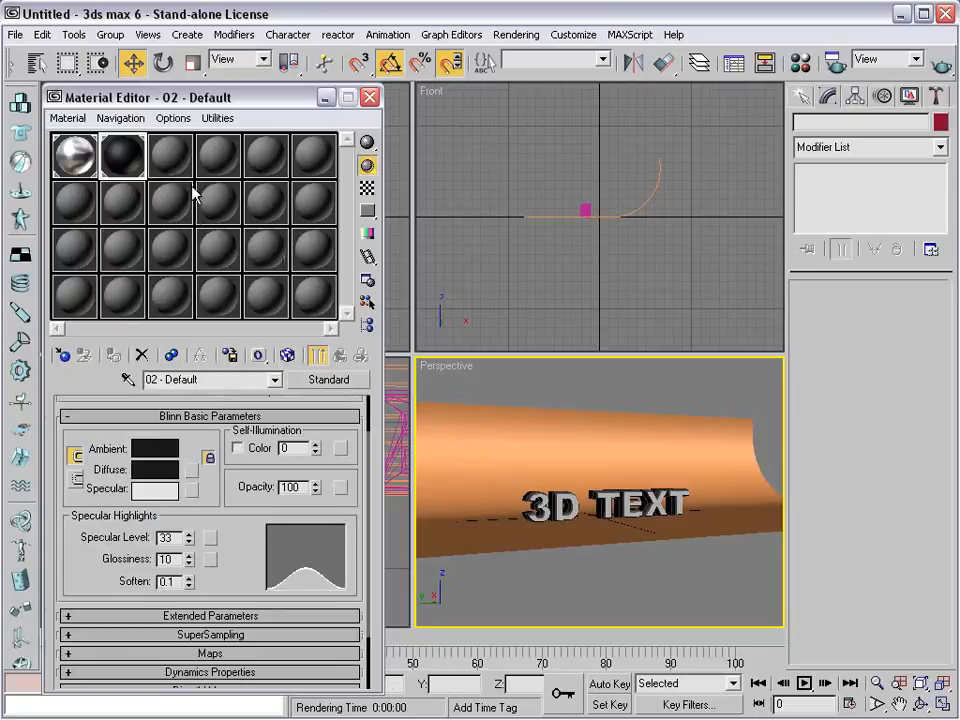
pyautogui.click(172, 156)
pyautogui.moveTo(176, 156); pyautogui.dragTo(460, 444)
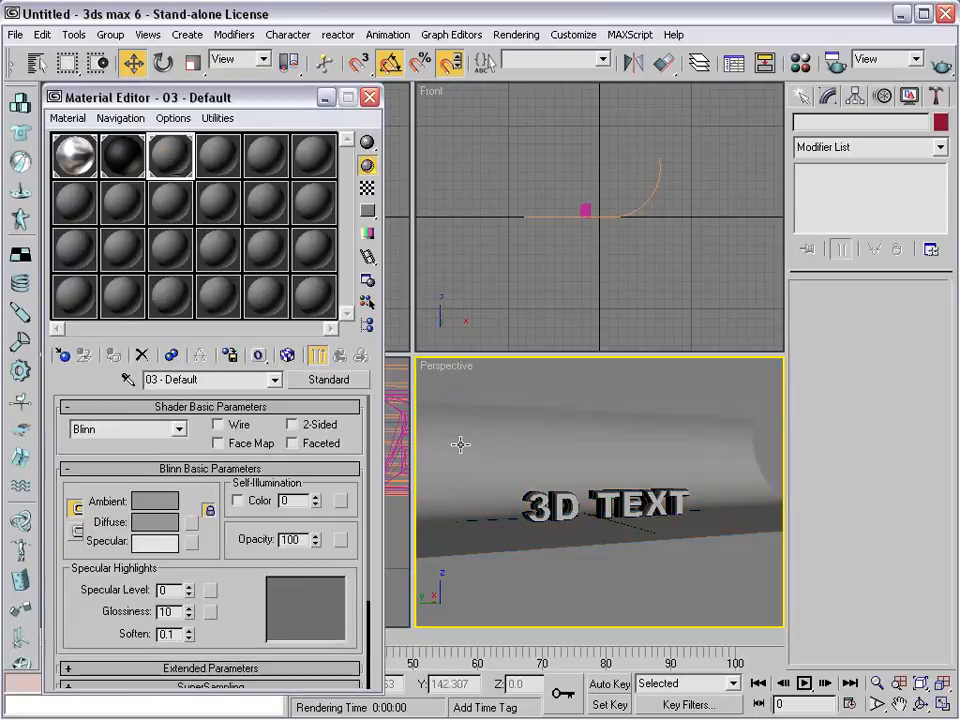
# Examine the text on the grey backdrop from several angles and distances in the perspective view
pyautogui.keyDown('alt'); pyautogui.moveTo(604, 514); pyautogui.dragTo(564, 530, button='middle'); pyautogui.keyUp('alt')
pyautogui.scroll(3, 606, 534)
pyautogui.scroll(3, 540, 530)
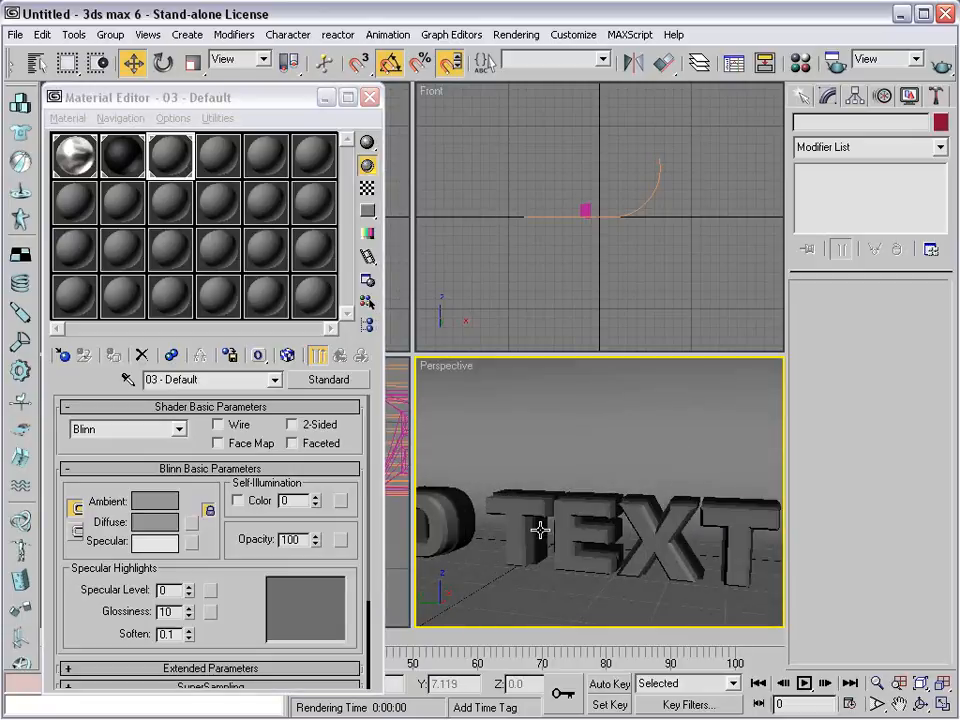
pyautogui.scroll(-5, 540, 530)
pyautogui.click(877, 704)
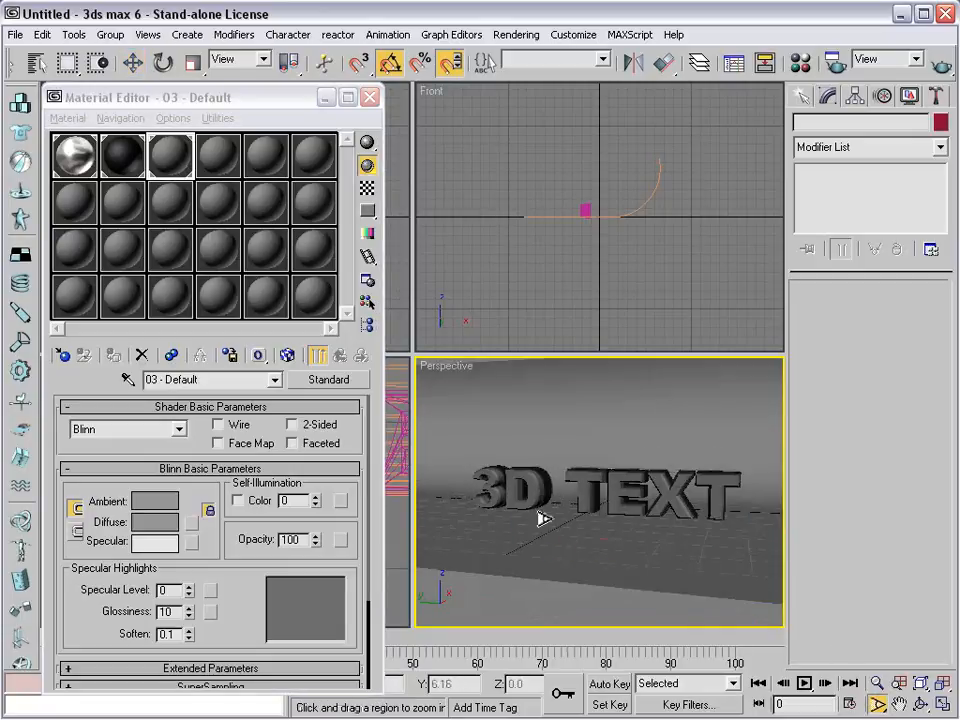
pyautogui.keyDown('alt'); pyautogui.moveTo(540, 518); pyautogui.dragTo(630, 500, button='middle'); pyautogui.keyUp('alt')
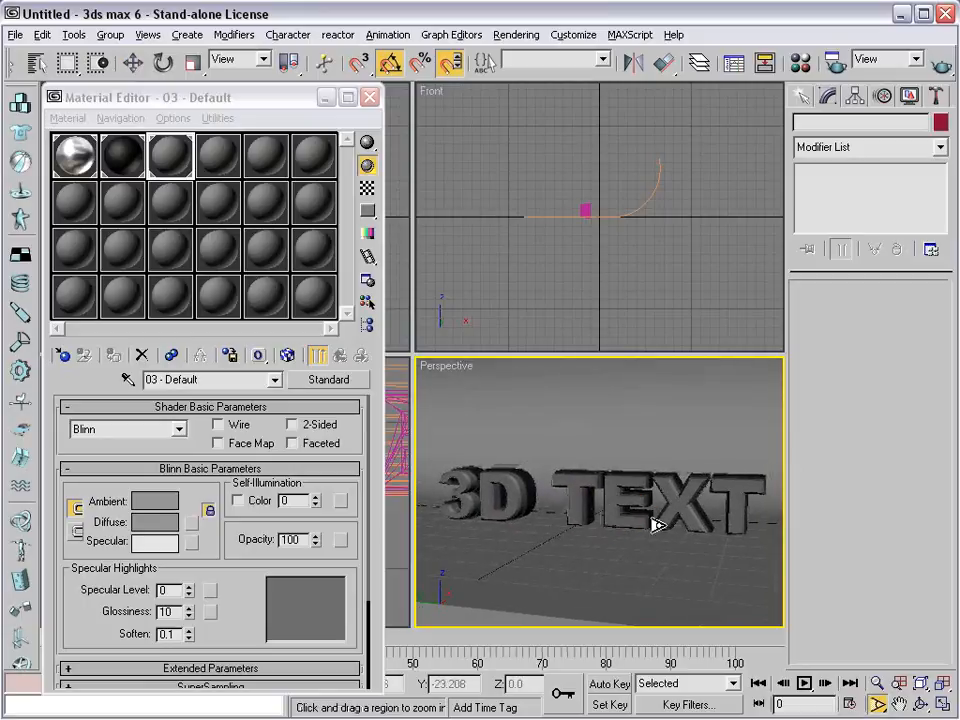
pyautogui.keyDown('alt'); pyautogui.moveTo(687, 525); pyautogui.dragTo(655, 520, button='middle'); pyautogui.keyUp('alt')
pyautogui.rightClick(647, 519)
pyautogui.rightClick(645, 519)
pyautogui.click(653, 527)
pyautogui.scroll(-4, 571, 498)
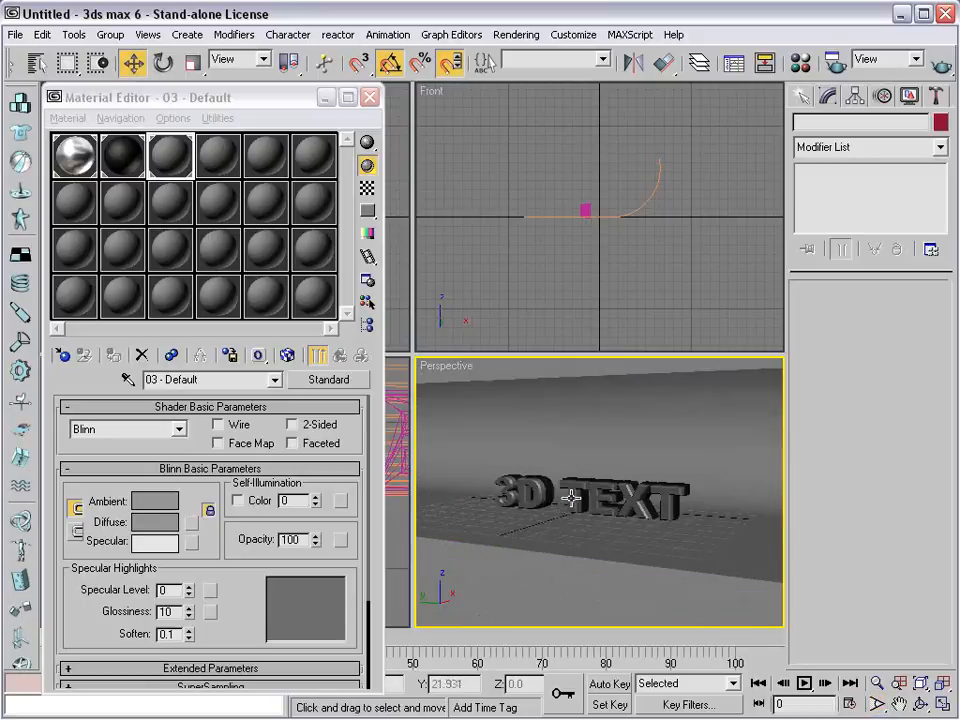
# Scale the curved backdrop plane up uniformly so it extends well beyond the text, and deselect it
pyautogui.click(568, 444)
pyautogui.rightClick(565, 440)
pyautogui.click(583, 491)
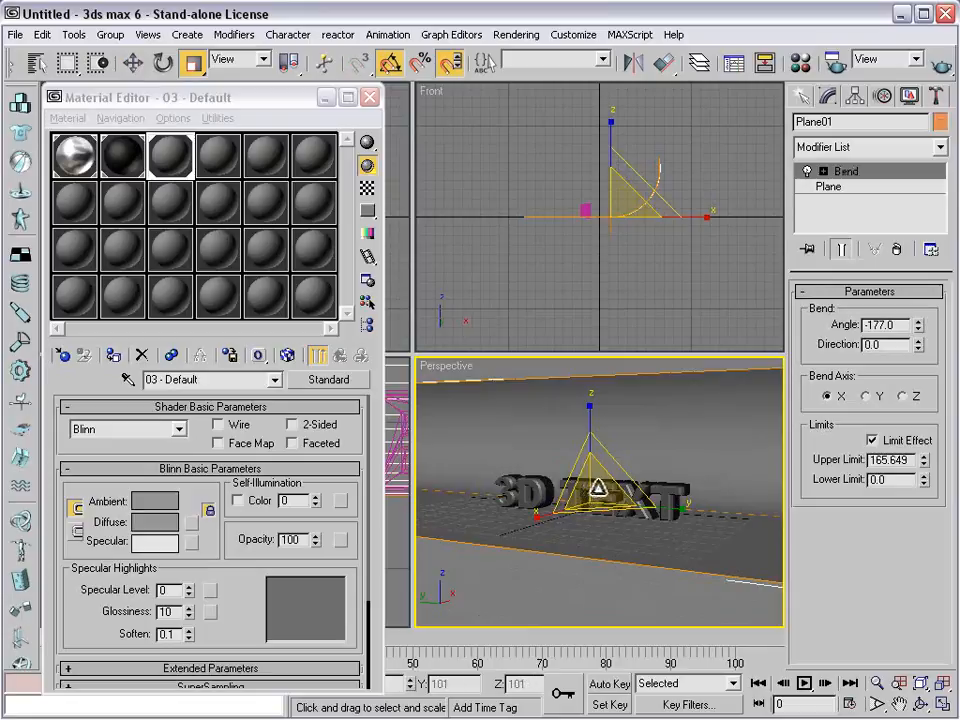
pyautogui.moveTo(598, 487); pyautogui.dragTo(710, 427)
pyautogui.rightClick(567, 307)
pyautogui.rightClick(571, 314)
pyautogui.click(590, 332)
pyautogui.click(555, 279)
# Reframe the text against the enlarged backdrop in the perspective view and make the Front view active
pyautogui.moveTo(616, 496); pyautogui.dragTo(616, 496, button='middle')
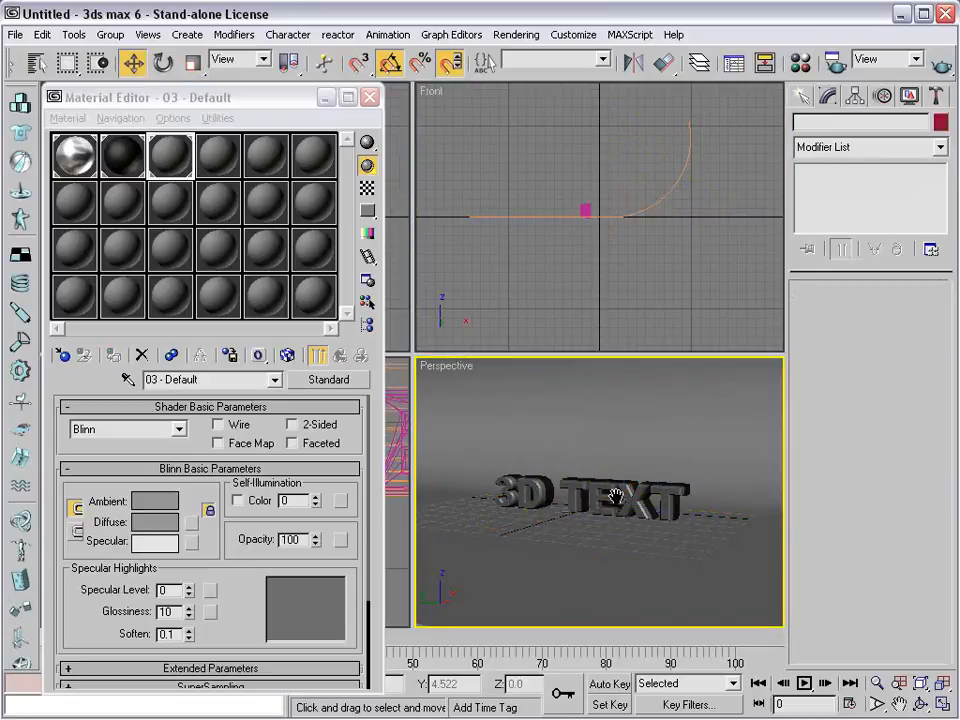
pyautogui.scroll(5, 616, 496)
pyautogui.hotkey('ctrl', 'w')
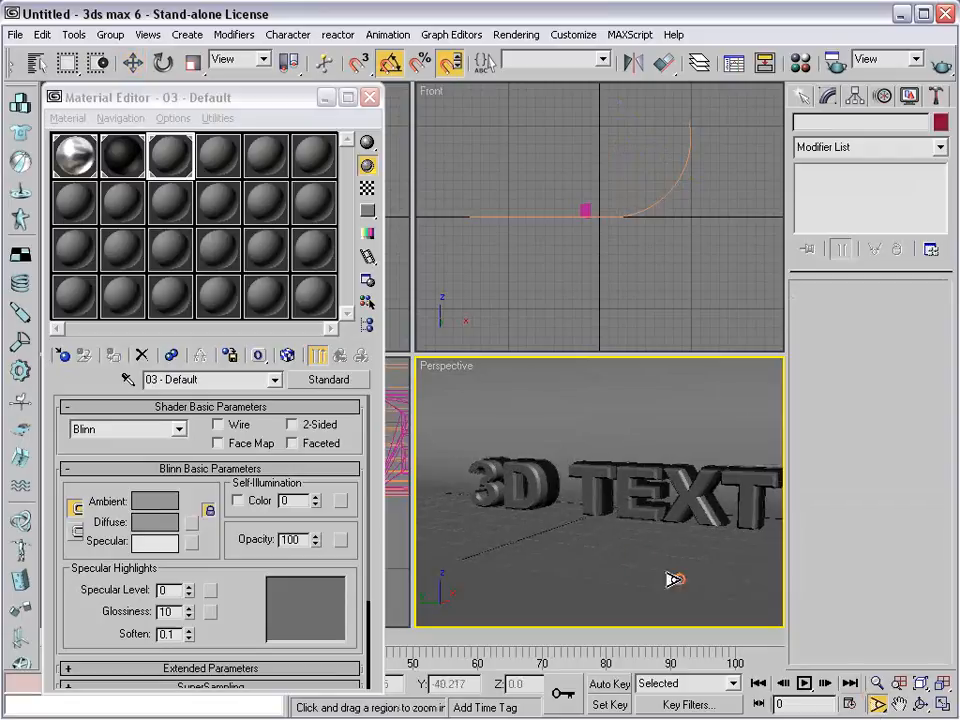
pyautogui.scroll(-5, 617, 519)
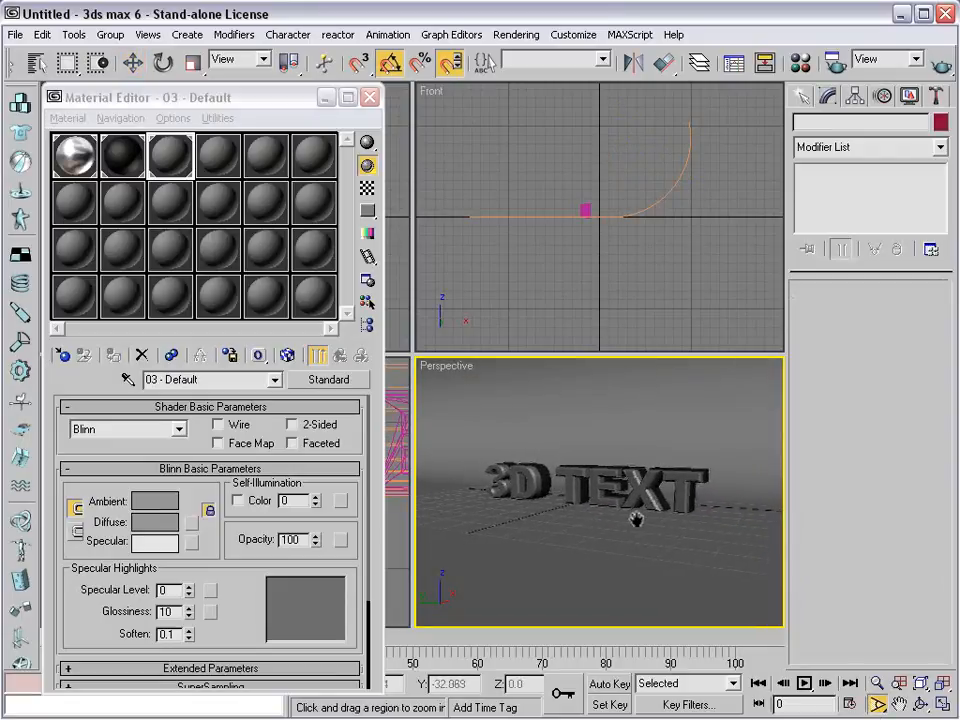
pyautogui.rightClick(600, 321)
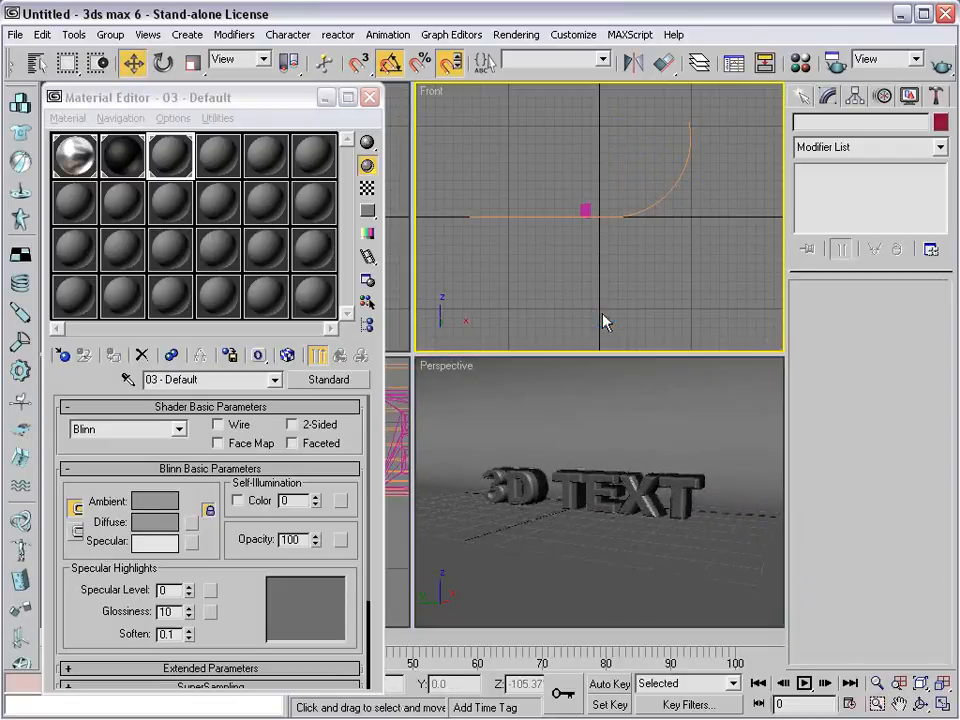
pyautogui.rightClick(603, 322)
pyautogui.click(572, 288)
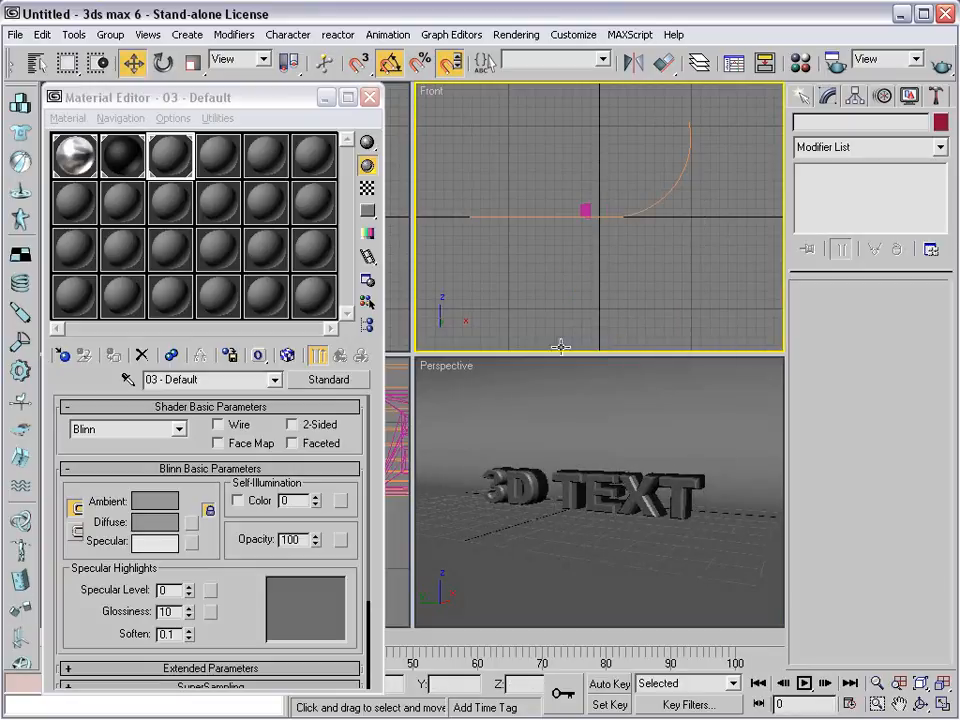
# Render a test image of the perspective view and close the rendered frame
pyautogui.click(527, 381)
pyautogui.click(943, 66)
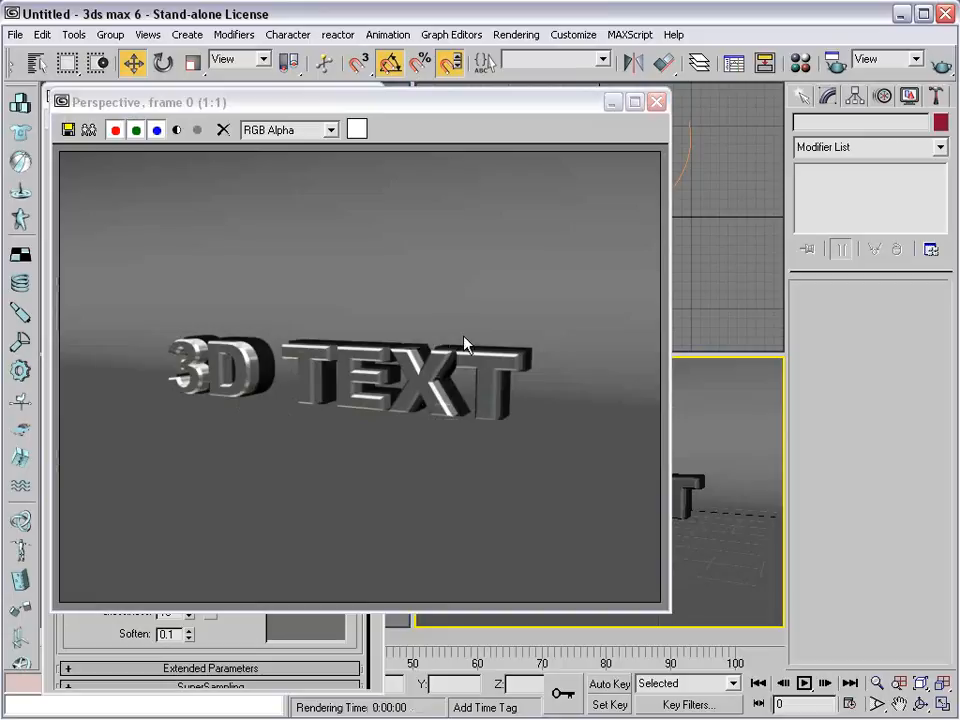
pyautogui.click(656, 102)
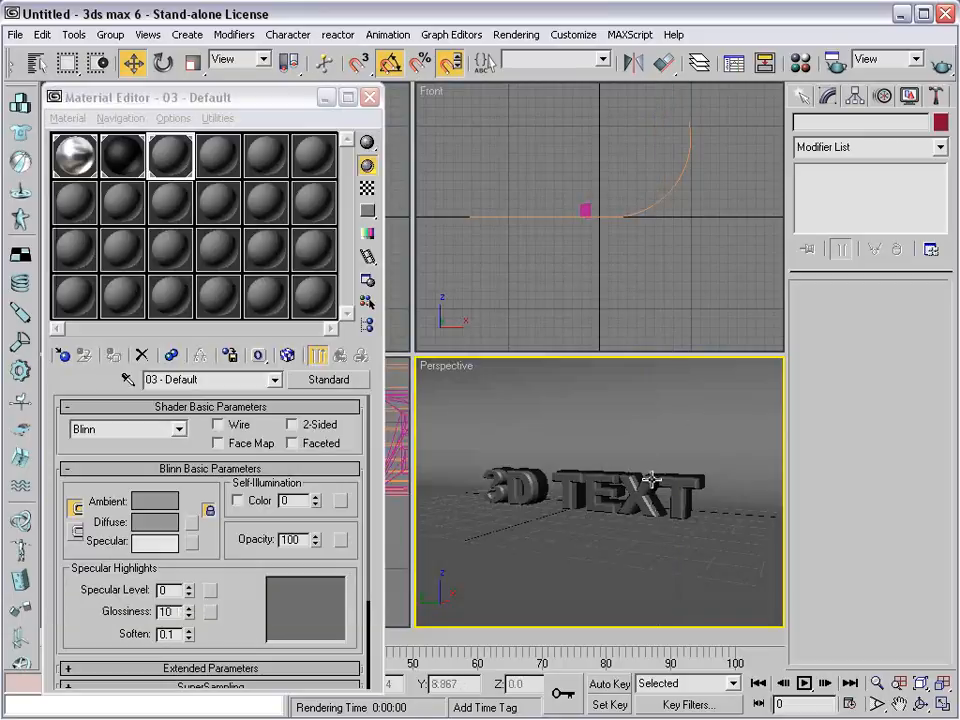
# Set the backing text's bevel start outline to 1.0 and minimize the Material Editor
pyautogui.click(653, 478)
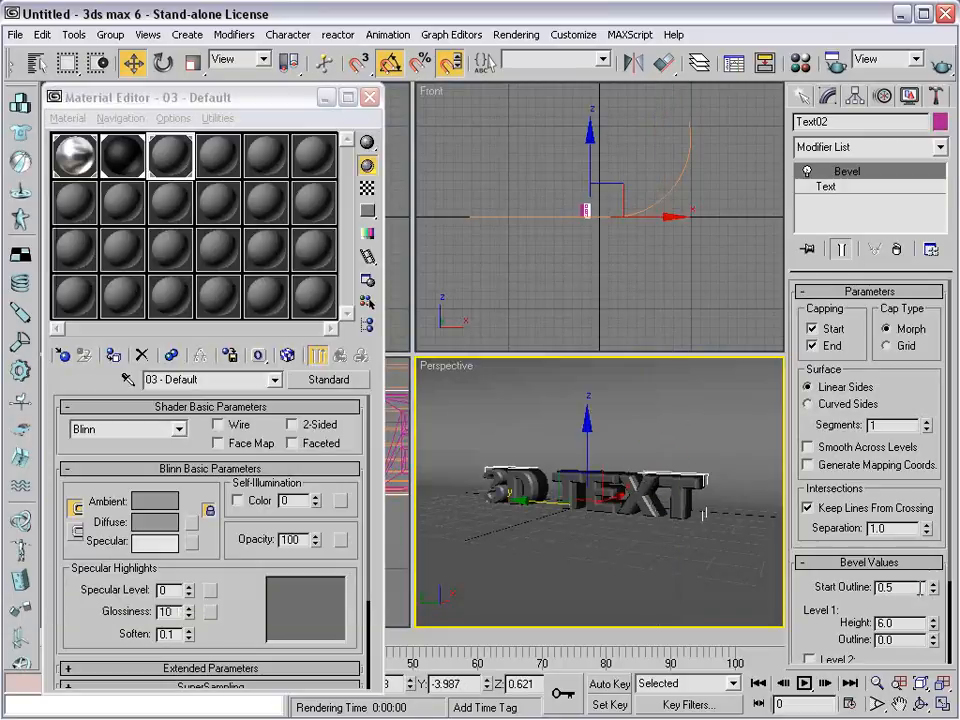
pyautogui.click(877, 587)
pyautogui.write('.75')
pyautogui.press('Return')
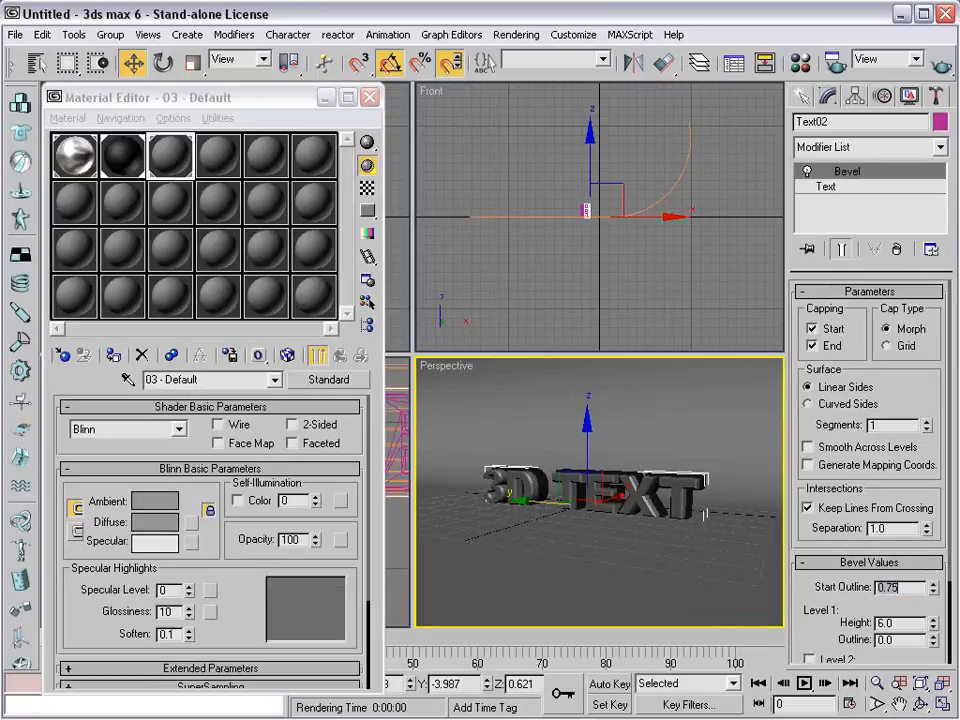
pyautogui.write('1')
pyautogui.press('Return')
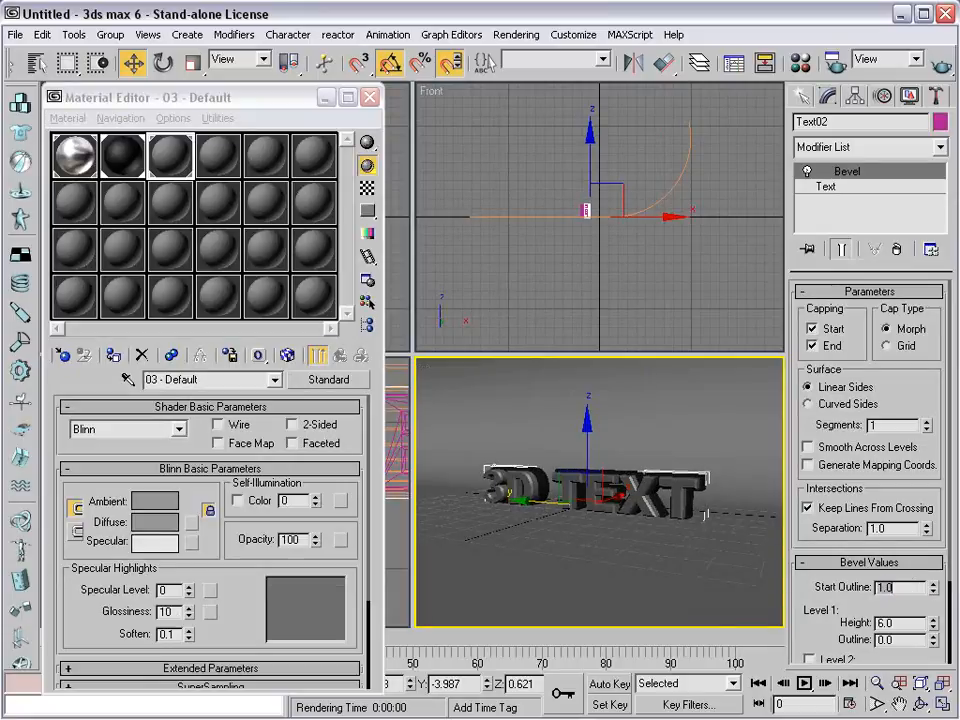
pyautogui.click(327, 98)
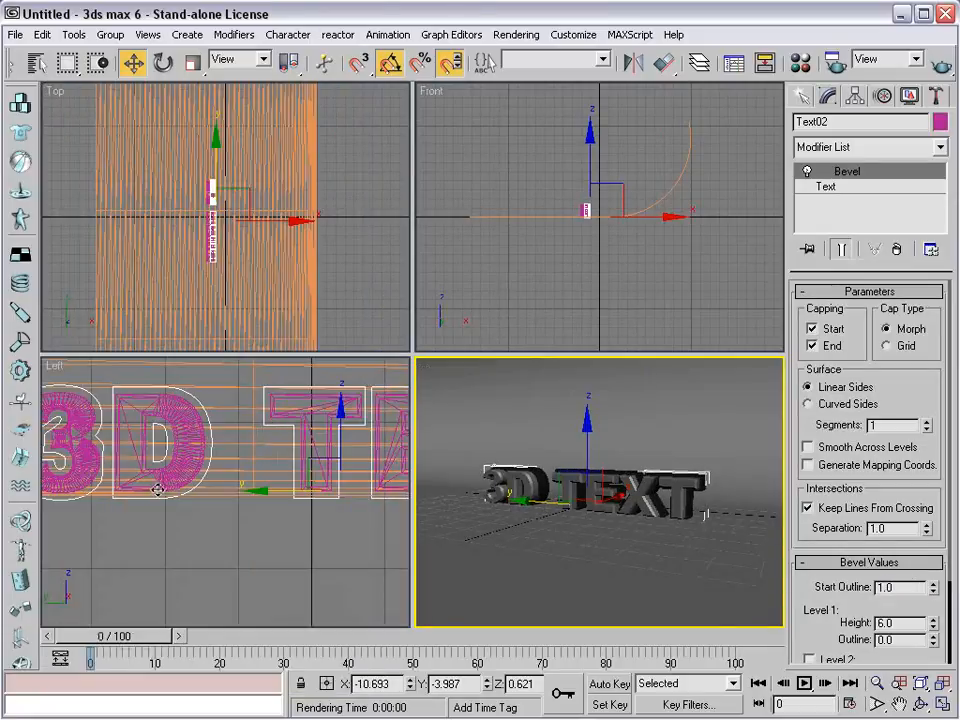
# Select both text objects in the Left view and move them up slightly so they rest on the backdrop floor
pyautogui.rightClick(172, 512)
pyautogui.click(176, 465)
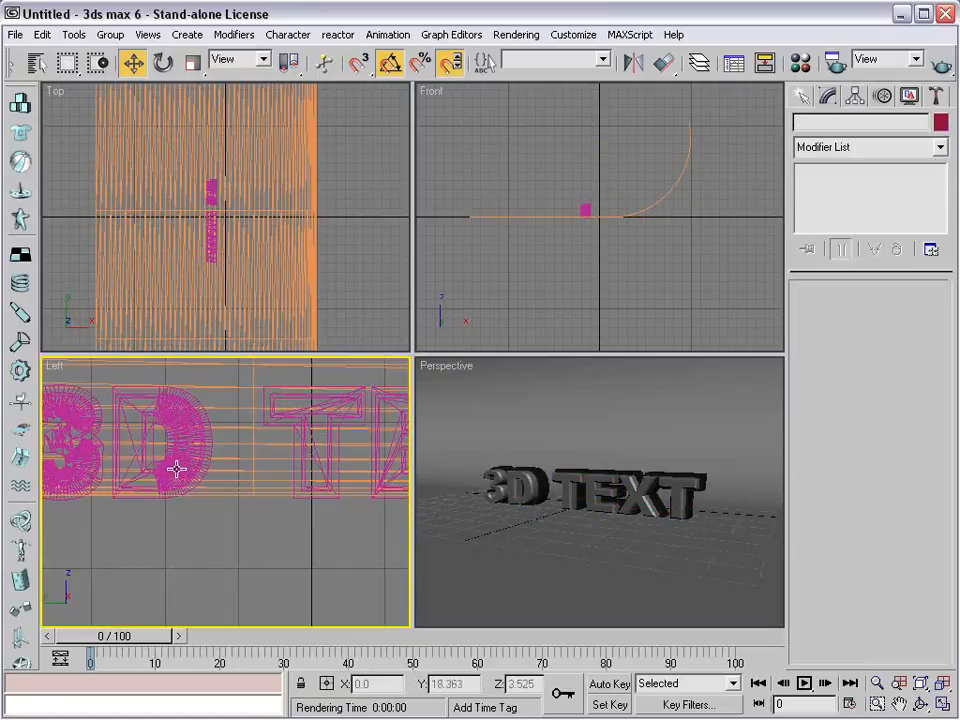
pyautogui.click(163, 497)
pyautogui.keyDown('ctrl'); pyautogui.click(163, 497); pyautogui.keyUp('ctrl')
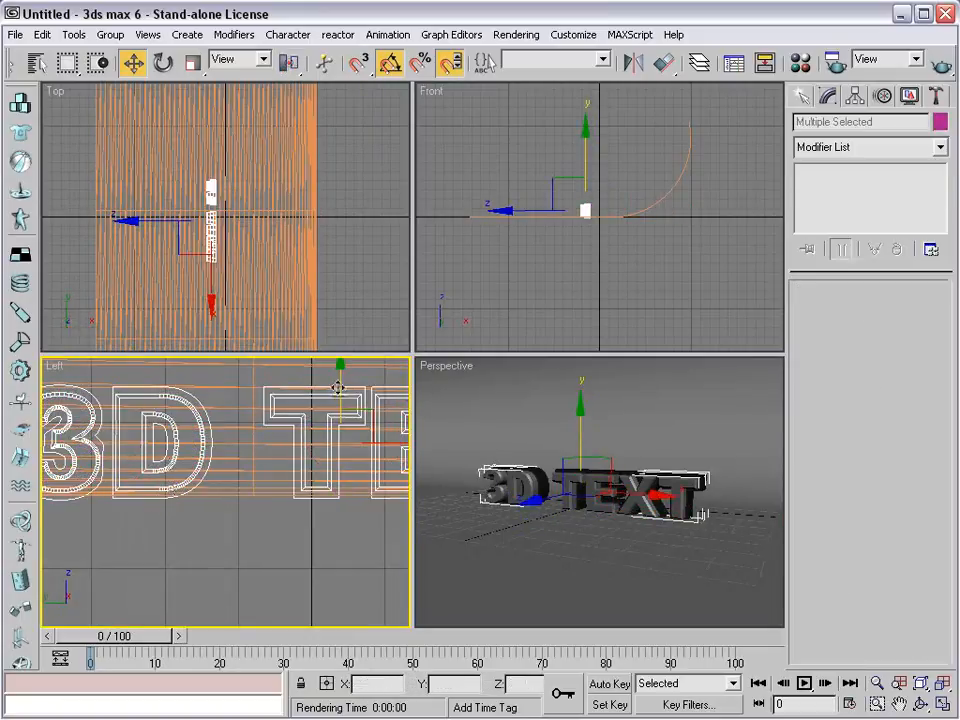
pyautogui.moveTo(341, 388); pyautogui.dragTo(346, 384)
# Render the perspective view to check the wider outline and the raised text
pyautogui.rightClick(525, 424)
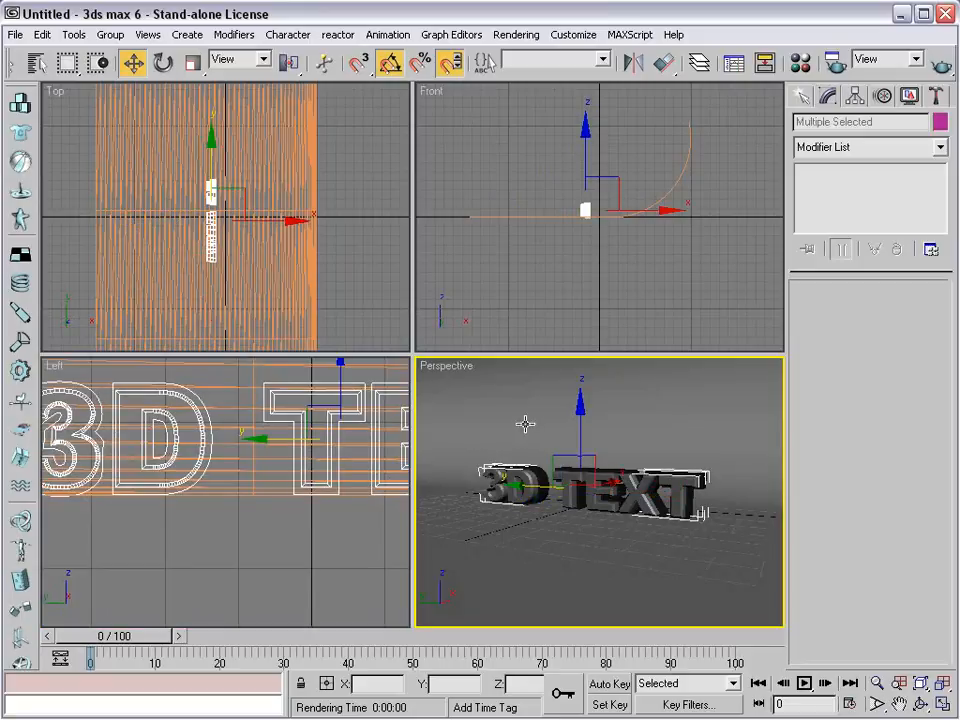
pyautogui.click(940, 65)
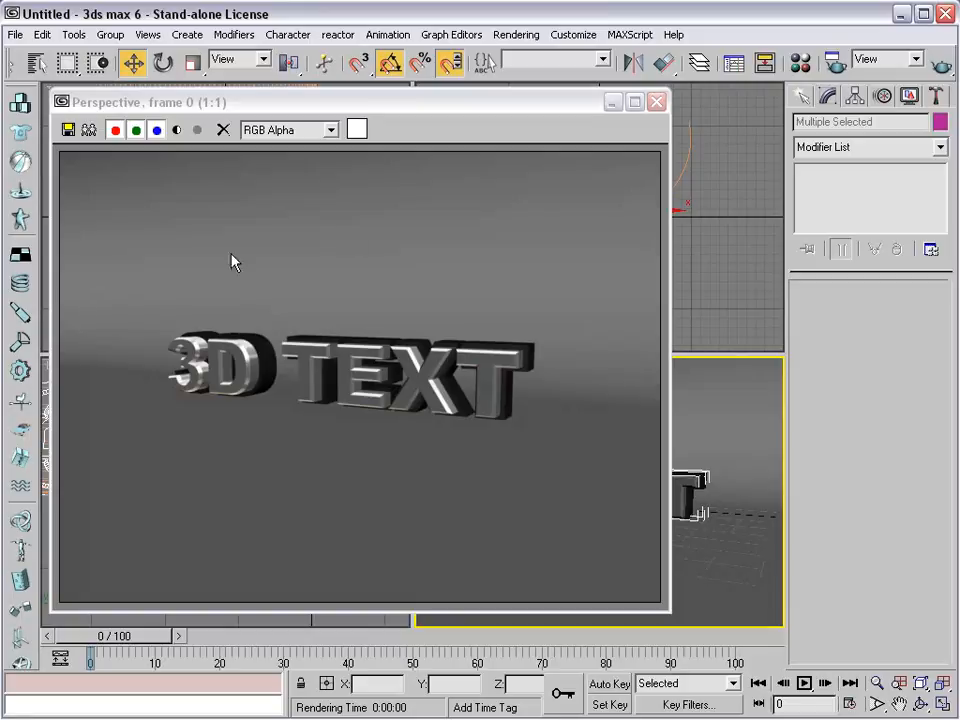
pyautogui.click(656, 102)
# Place a standard Skylight on the floor beside the text, with cast shadows on, 6 rays per sample and a ray bias of 0.01
pyautogui.click(800, 97)
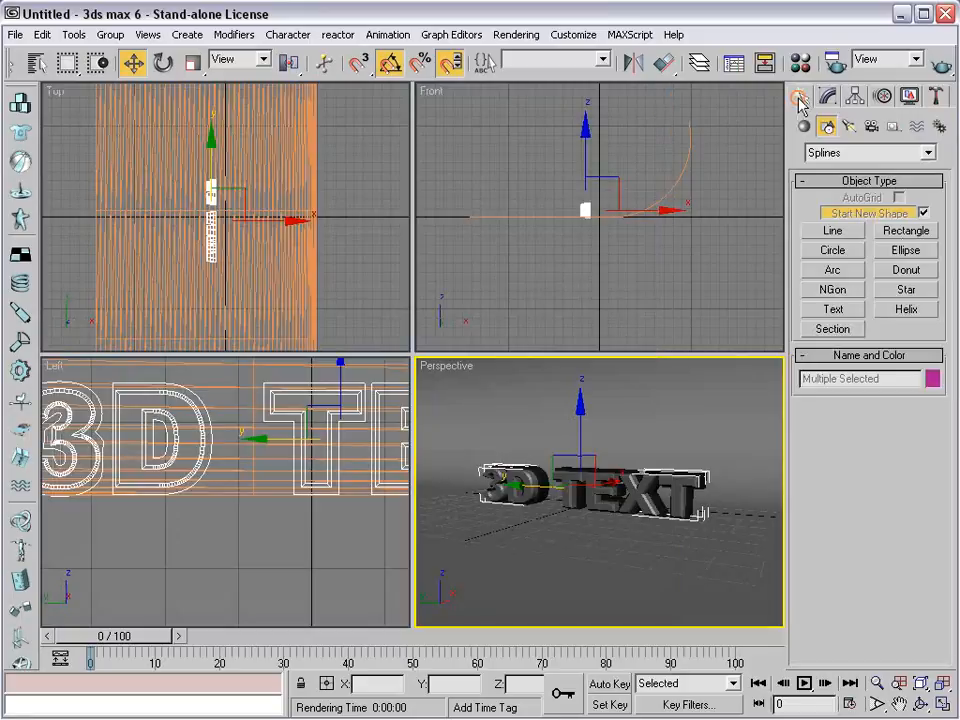
pyautogui.click(849, 126)
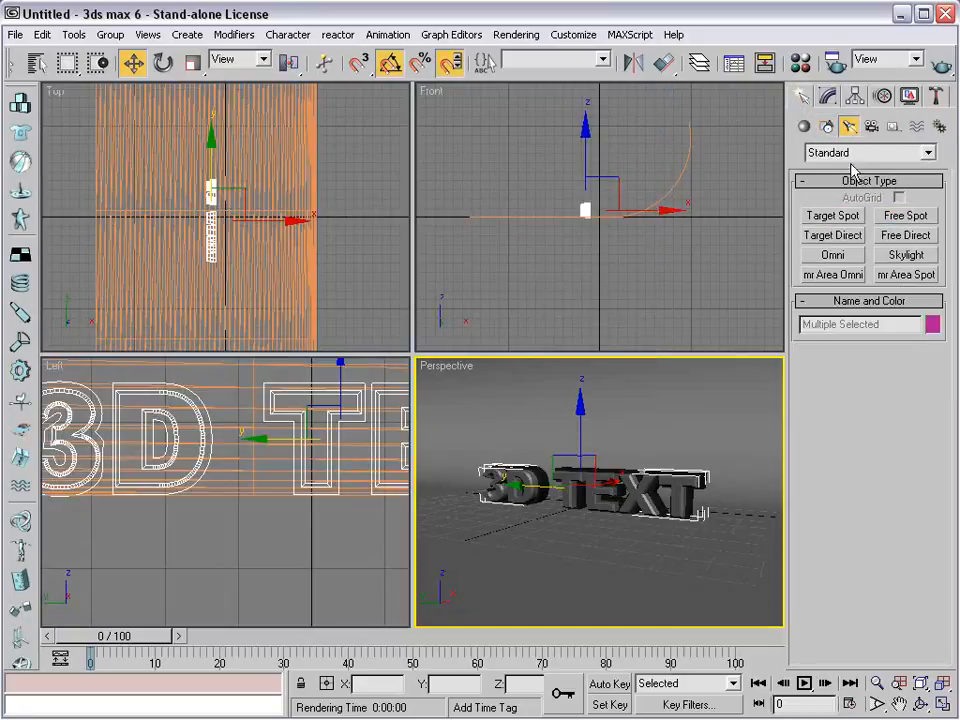
pyautogui.click(845, 153)
pyautogui.click(868, 169)
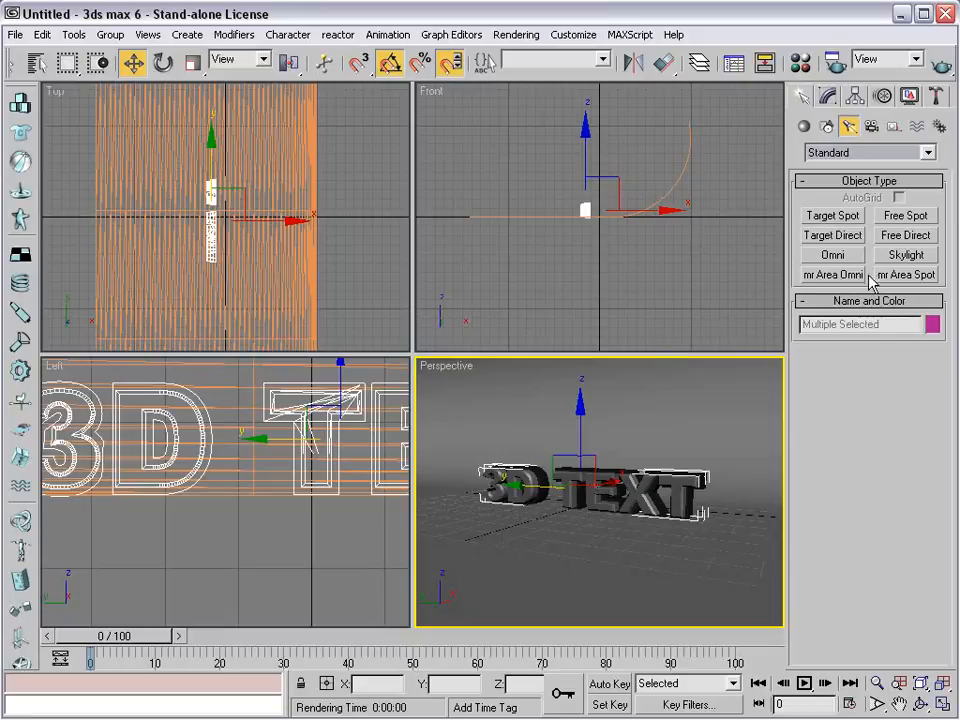
pyautogui.click(908, 256)
pyautogui.click(718, 544)
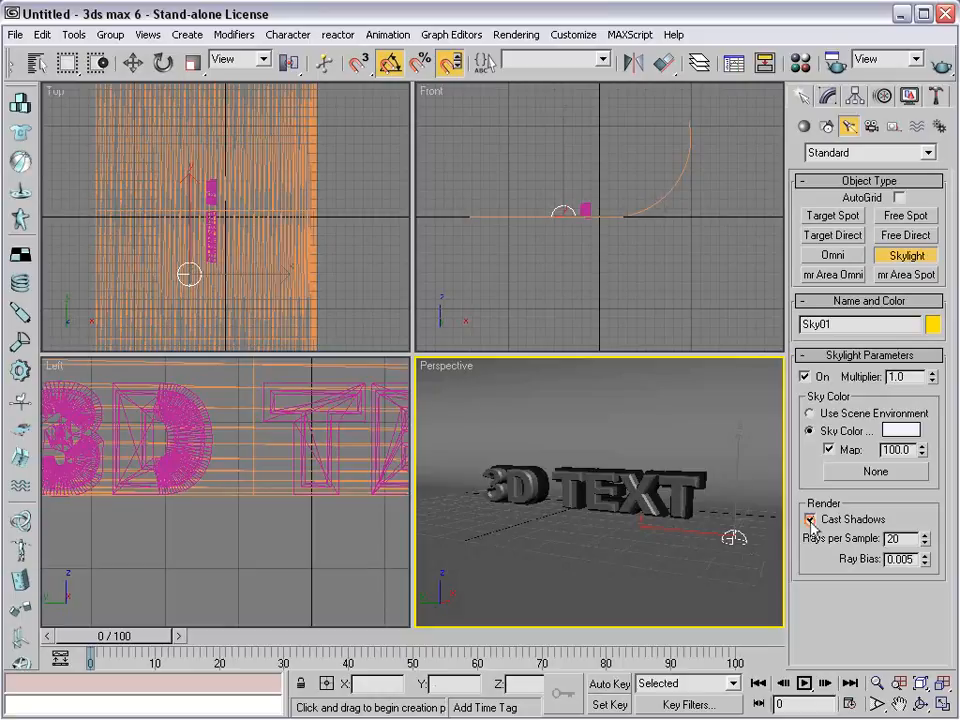
pyautogui.moveTo(914, 538); pyautogui.dragTo(820, 546)
pyautogui.moveTo(601, 479); pyautogui.dragTo(597, 479, button='middle')
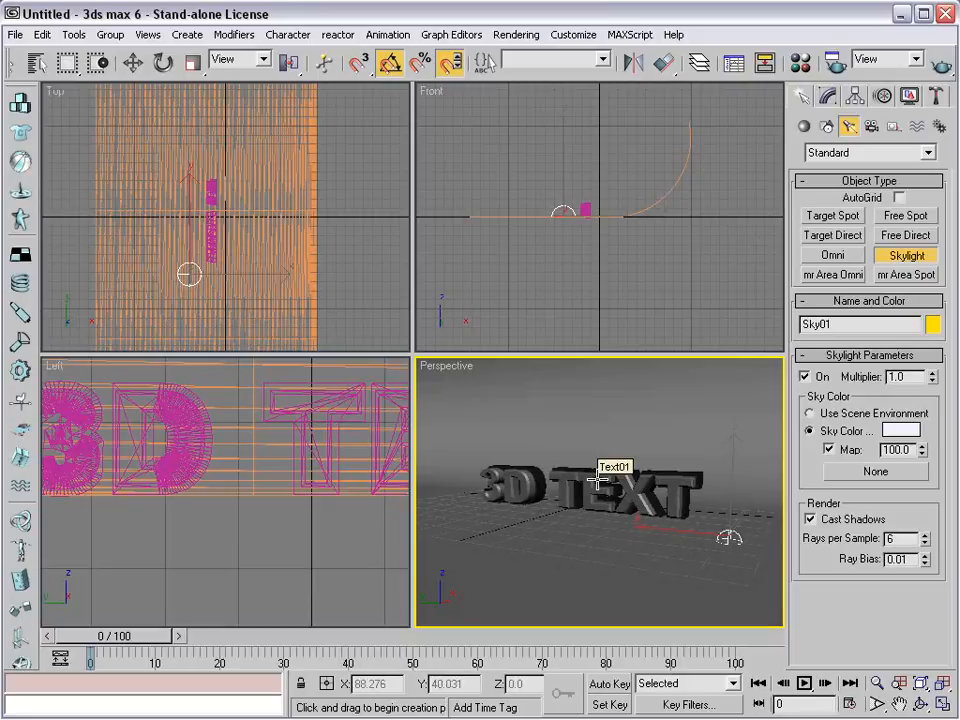
pyautogui.rightClick(579, 317)
pyautogui.rightClick(590, 326)
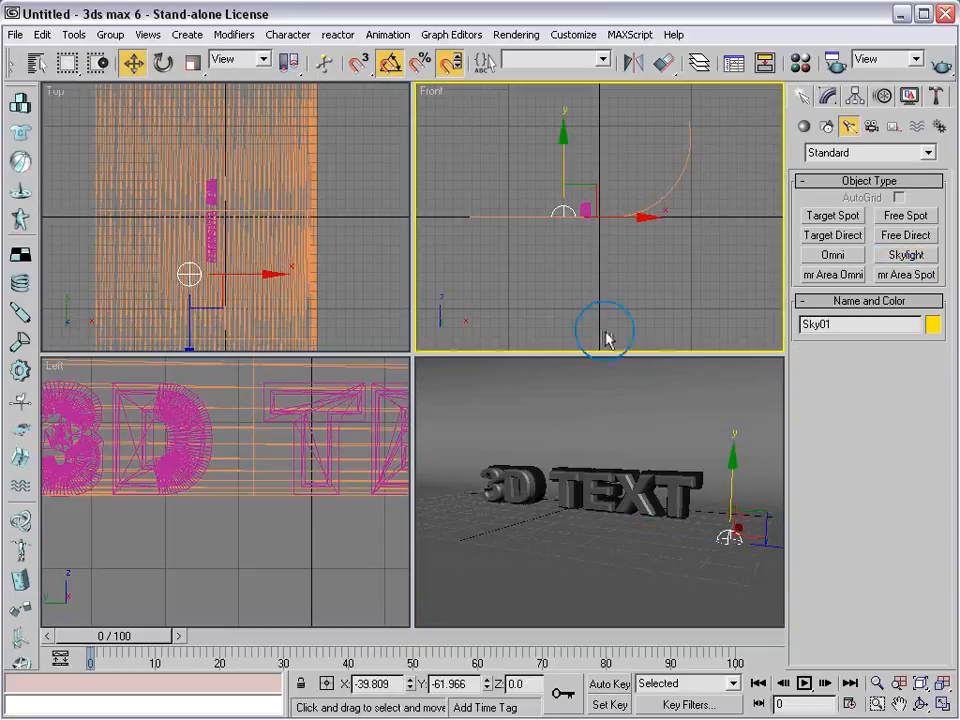
# Render the perspective view with the skylight to examine the soft shadows, and close the rendered frame
pyautogui.moveTo(608, 430); pyautogui.dragTo(608, 430, button='middle')
pyautogui.click(941, 62)
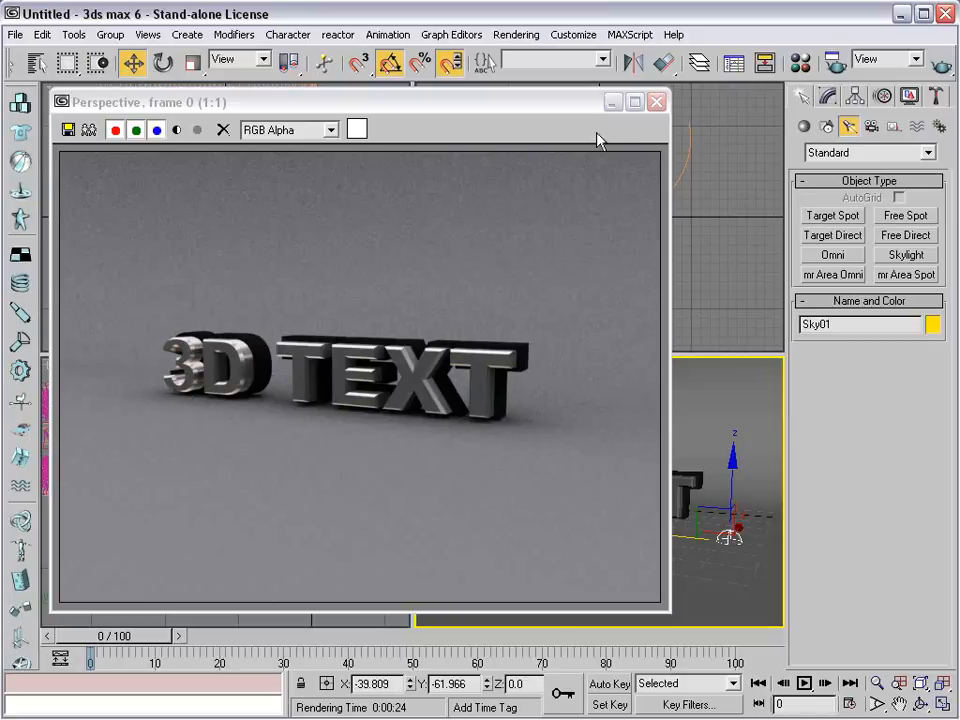
pyautogui.click(655, 102)
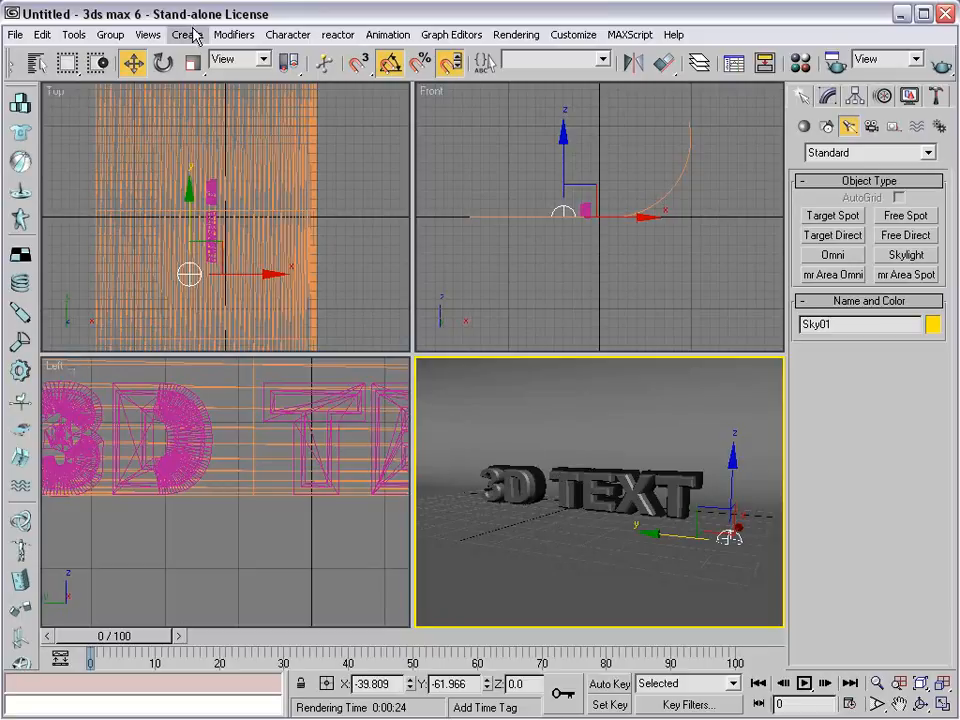
# Create a camera from the current perspective view
pyautogui.click(148, 35)
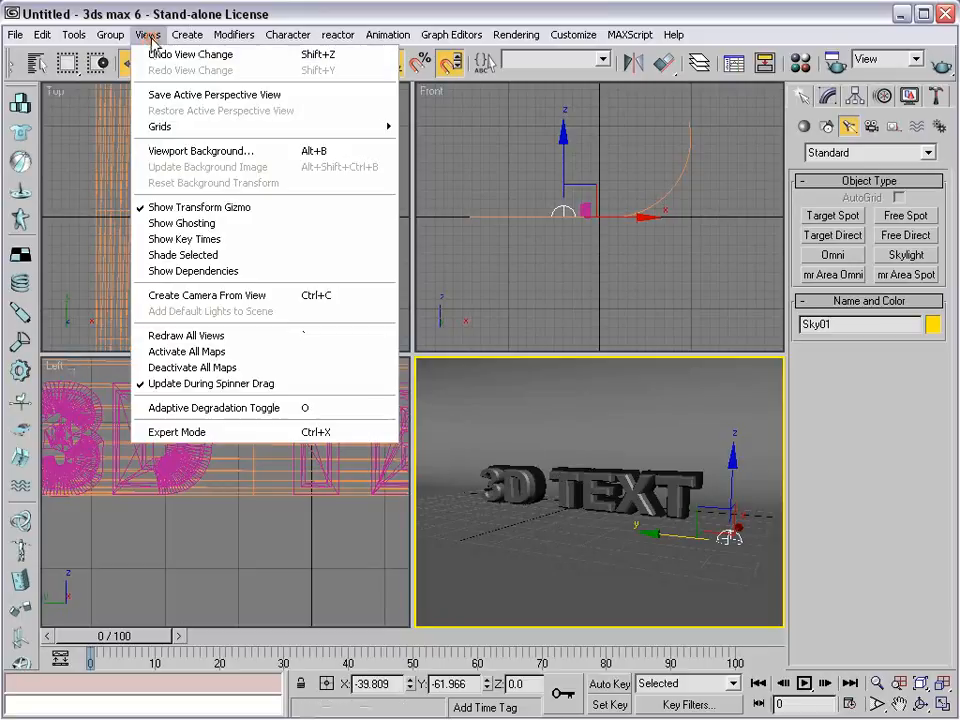
pyautogui.click(236, 296)
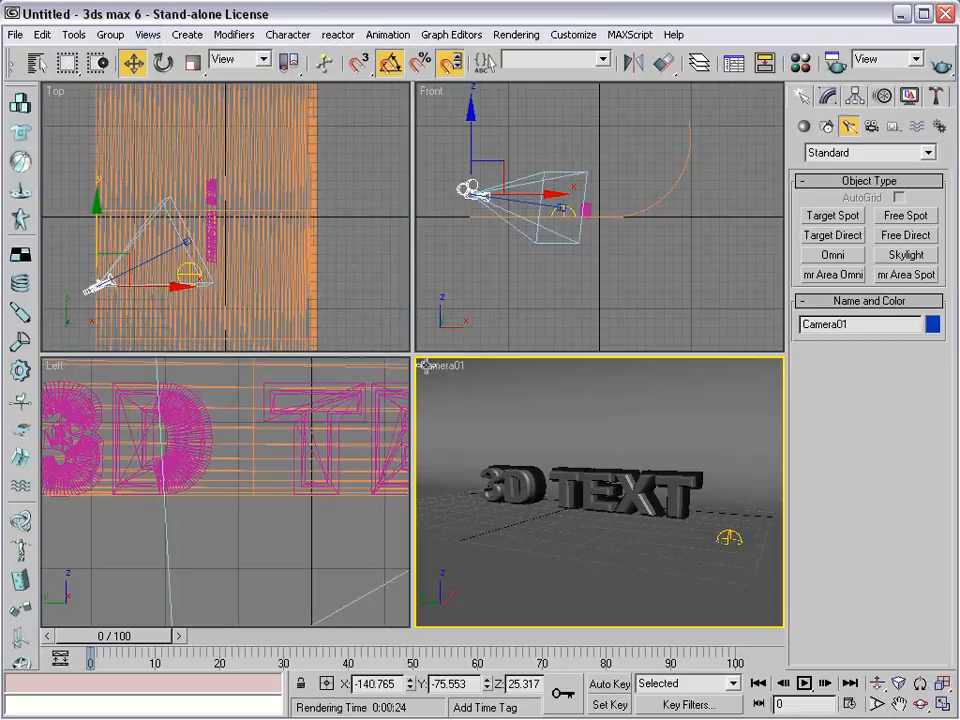
pyautogui.moveTo(156, 283); pyautogui.dragTo(161, 268, button='middle')
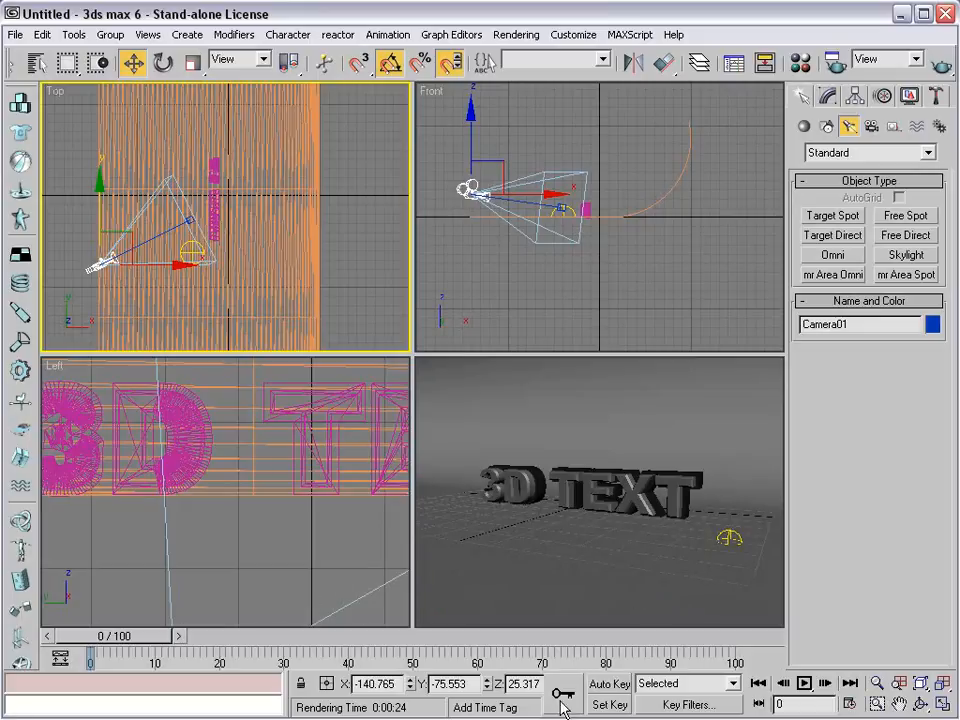
# Animate the camera with Auto Key by moving it across the text to Y about 9.6 at frame 63, leaving Auto Key off
pyautogui.click(612, 685)
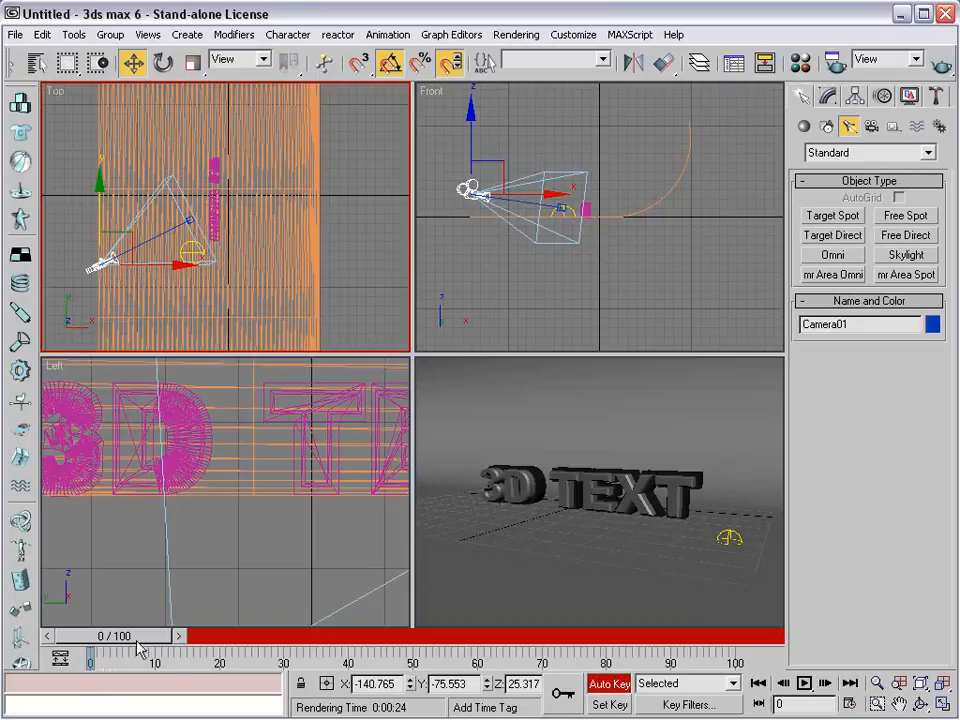
pyautogui.moveTo(145, 636); pyautogui.dragTo(522, 636)
pyautogui.rightClick(184, 257)
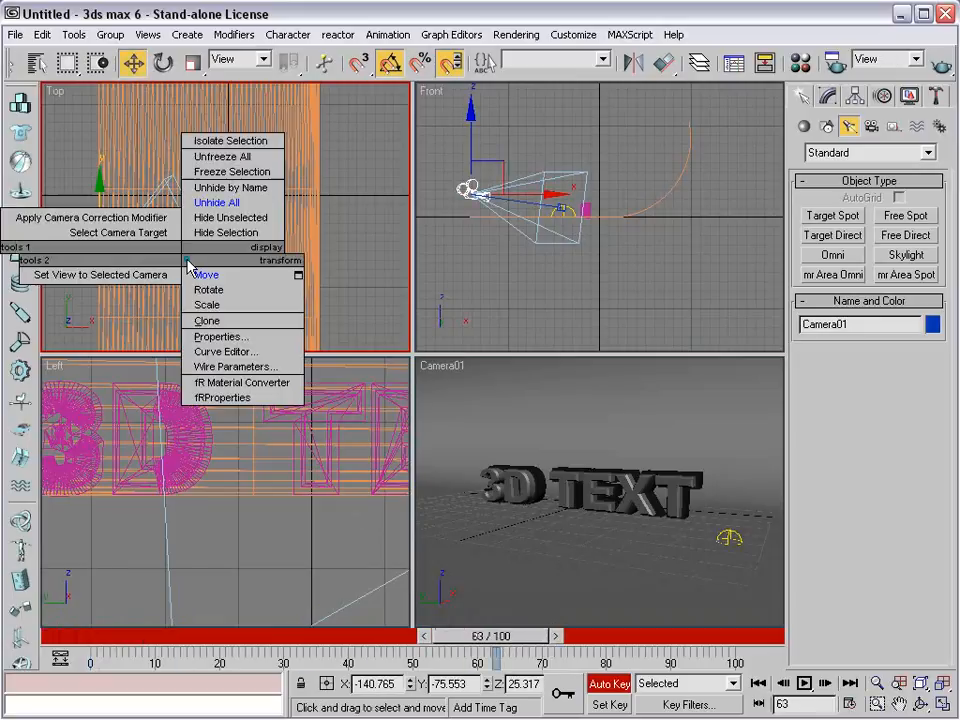
pyautogui.click(208, 273)
pyautogui.moveTo(97, 205); pyautogui.dragTo(98, 130)
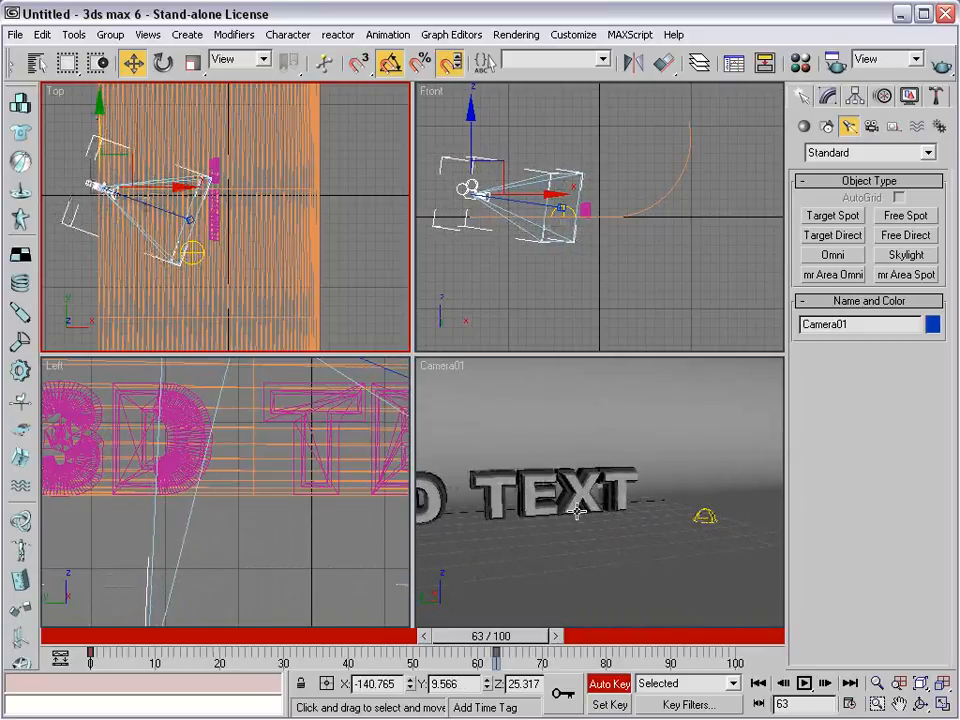
pyautogui.click(597, 686)
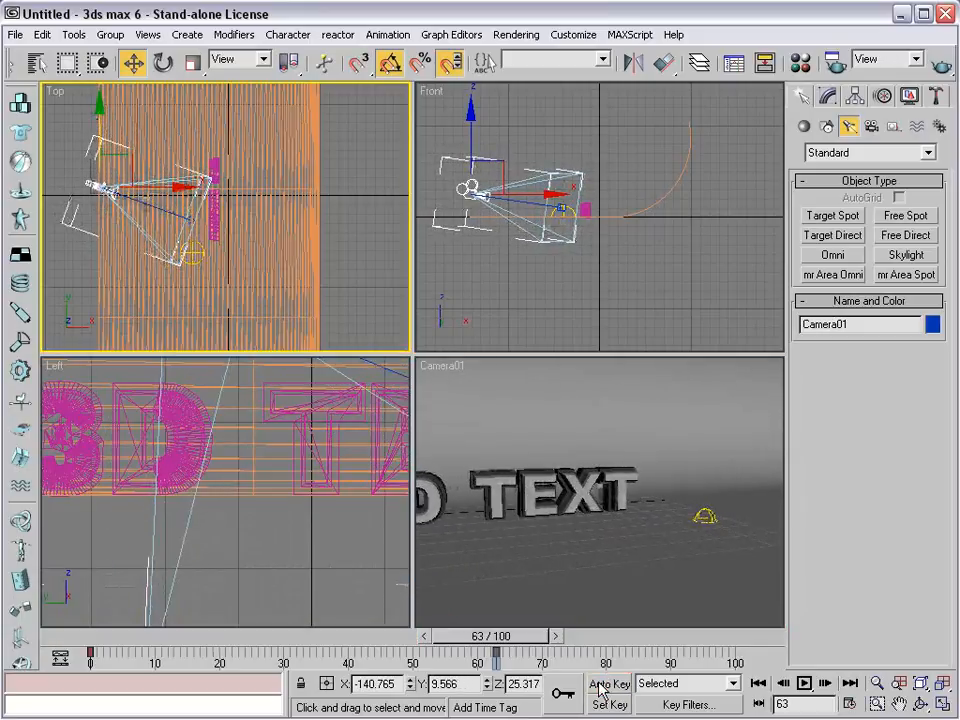
# Move the camera target onto the text at about X -16.2, Y -2.7 and lower it to Z about 5.7
pyautogui.scroll(3, 190, 226)
pyautogui.click(190, 212)
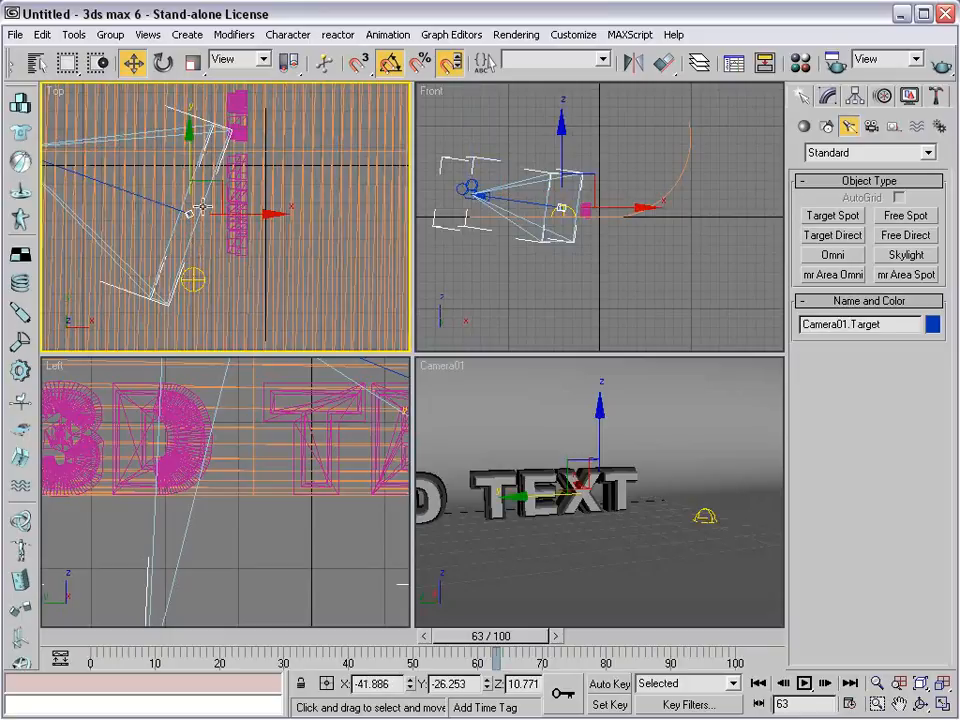
pyautogui.moveTo(195, 220); pyautogui.dragTo(265, 141)
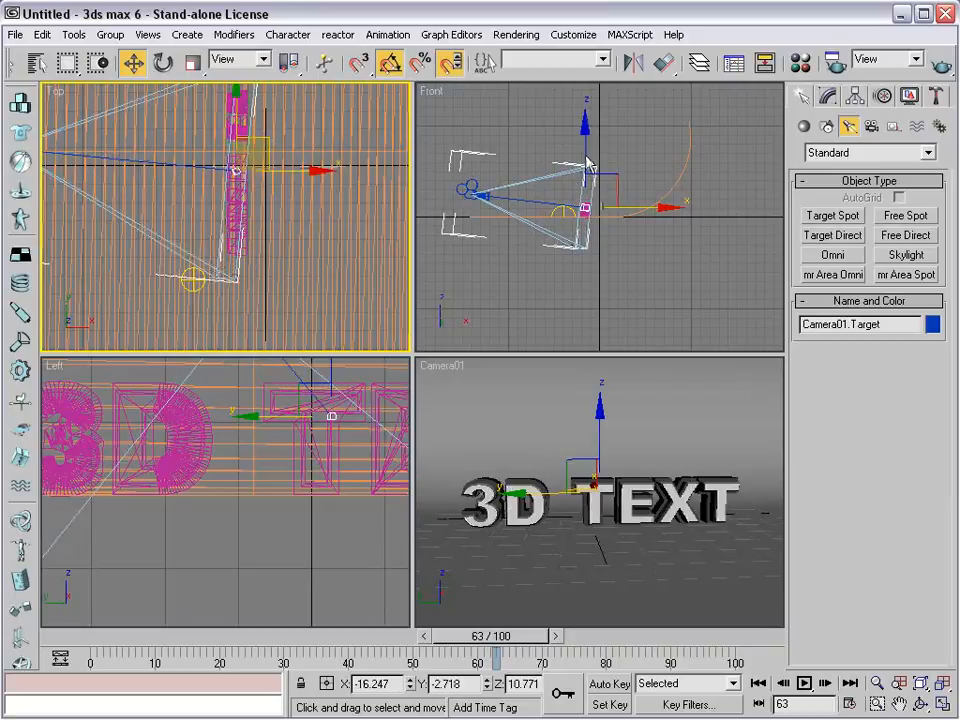
pyautogui.moveTo(588, 165)
pyautogui.mouseDown()
pyautogui.moveTo(584, 186)
pyautogui.moveTo(584, 175)
pyautogui.mouseUp()
# Scrub the camera animation between frames 0 and 70 and shift the camera target to about X -14.7, Y -5.4
pyautogui.moveTo(528, 641); pyautogui.dragTo(110, 690)
pyautogui.press('w')
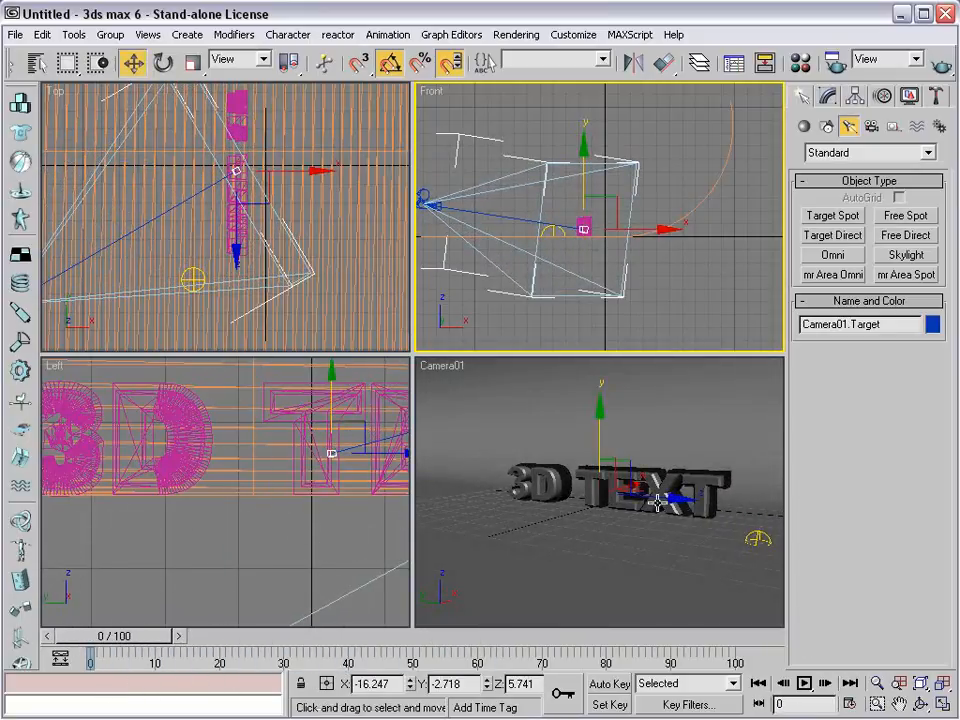
pyautogui.moveTo(657, 503); pyautogui.dragTo(648, 502, button='middle')
pyautogui.moveTo(118, 638); pyautogui.dragTo(92, 650)
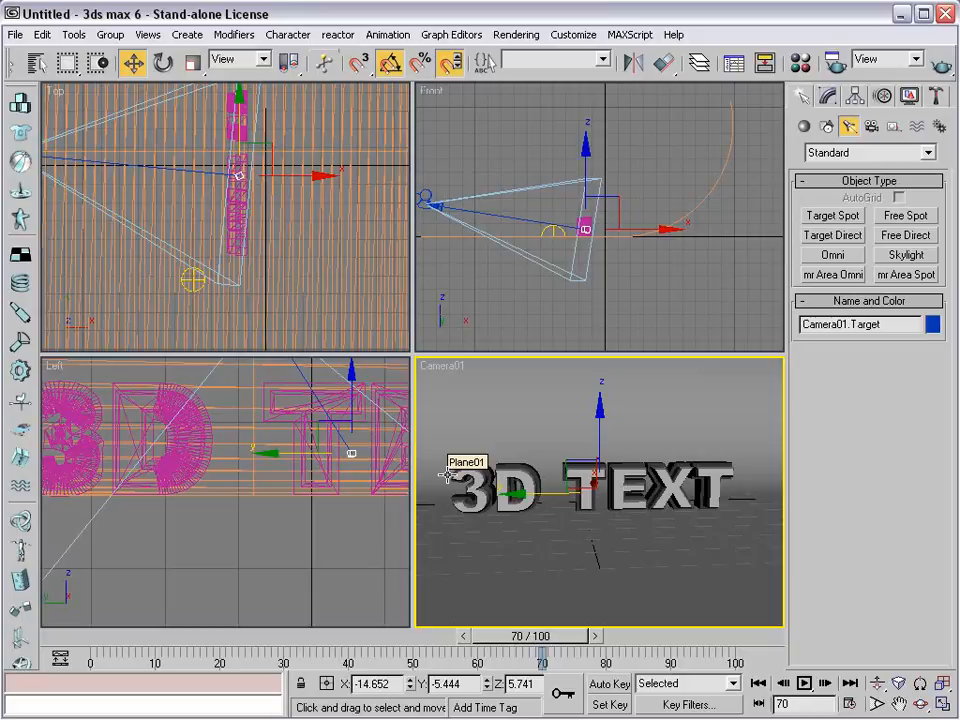
# Set the render output range to frames 0 to 75
pyautogui.click(831, 64)
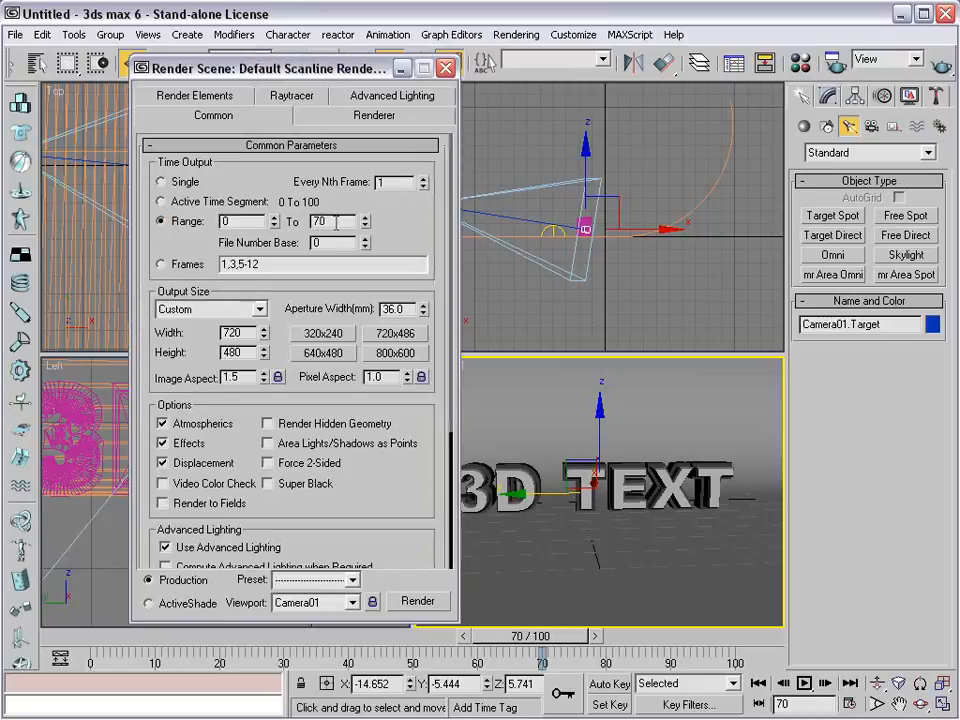
pyautogui.write('7')
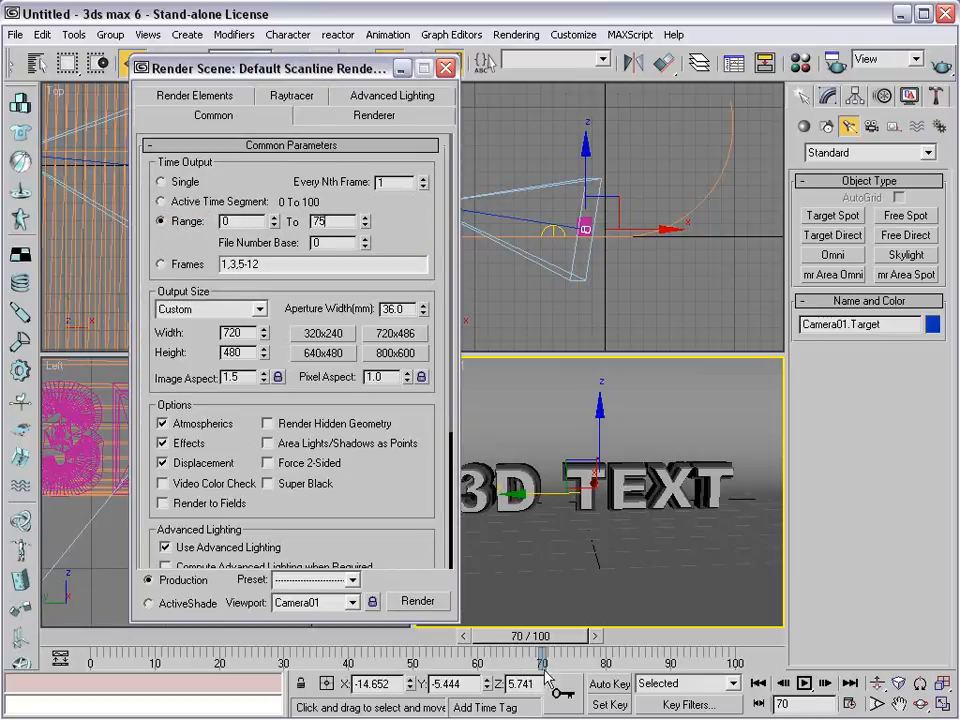
pyautogui.click(850, 704)
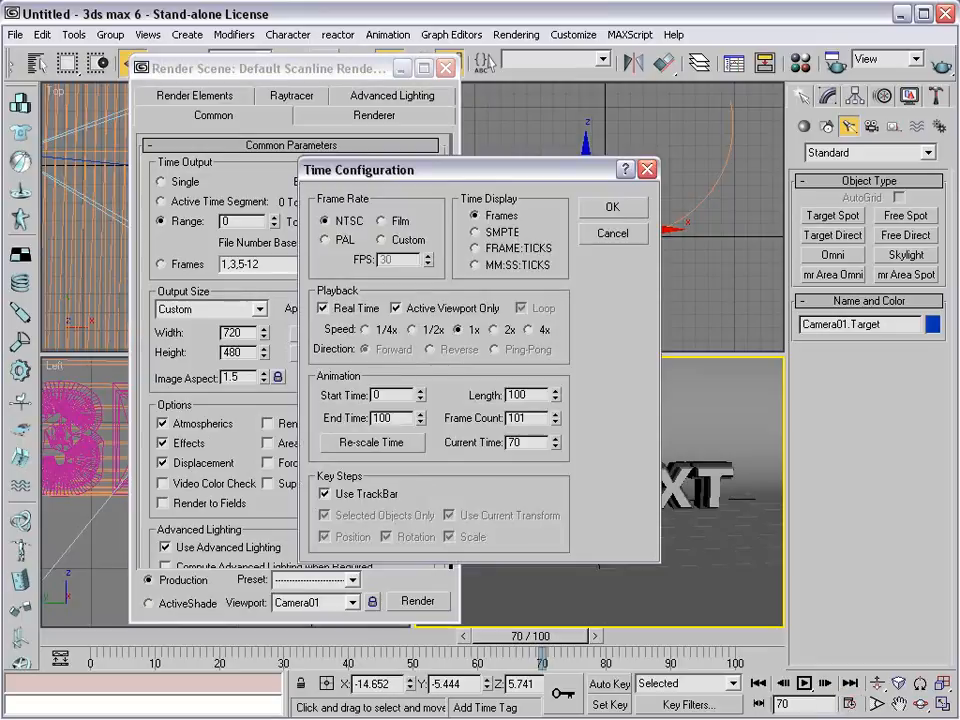
pyautogui.moveTo(534, 397); pyautogui.dragTo(481, 402)
pyautogui.write('500')
pyautogui.click(619, 235)
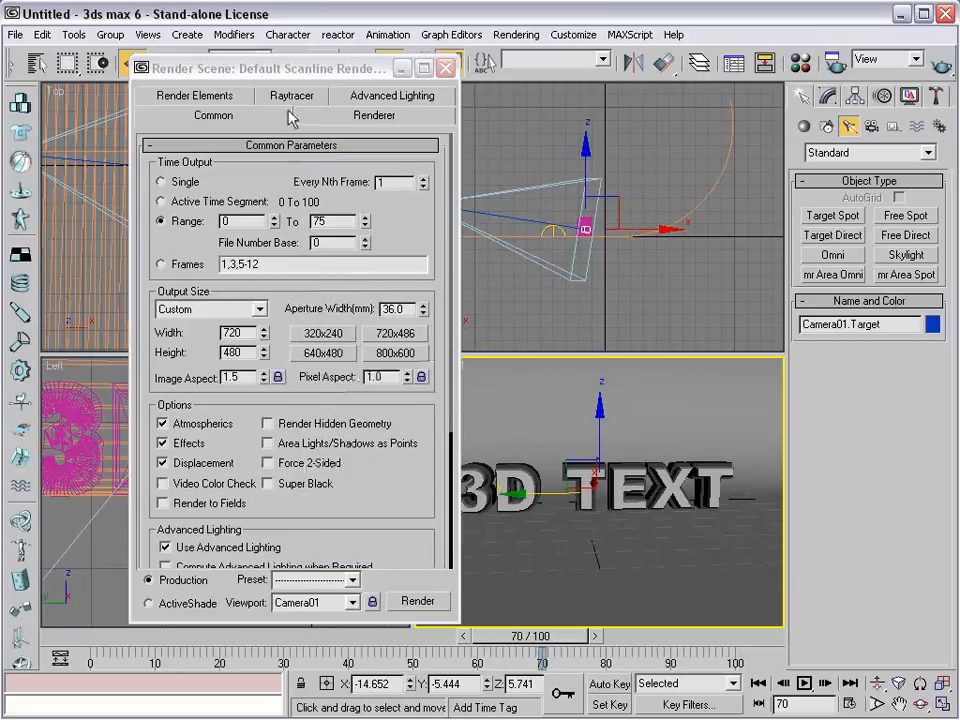
# Examine the camera's position curves and its keys at frames 0 and 63 in the track view
pyautogui.click(445, 68)
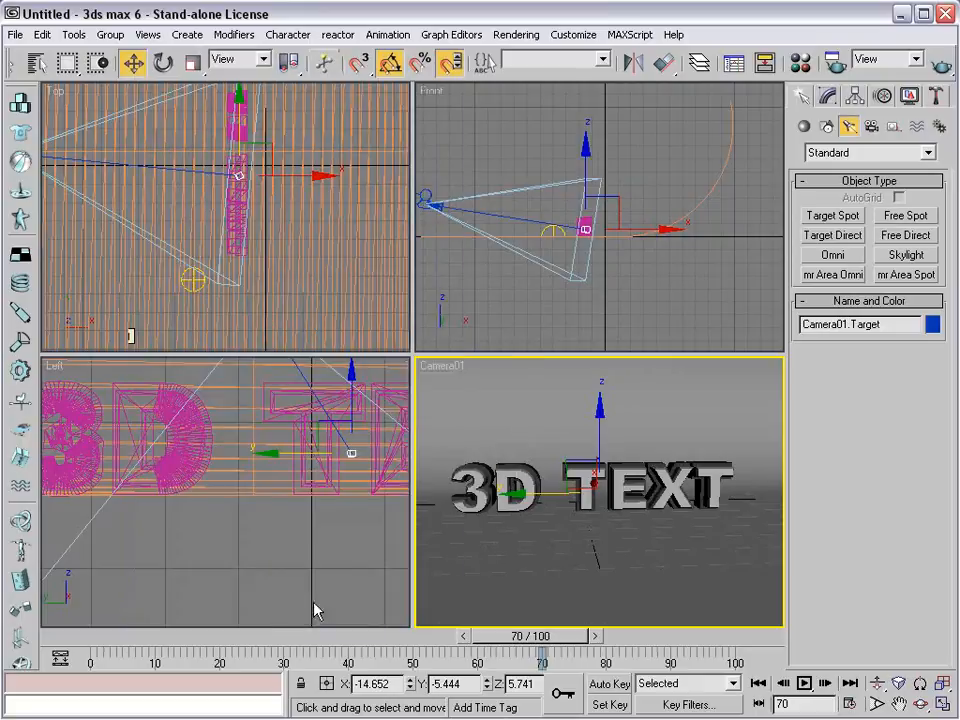
pyautogui.click(60, 660)
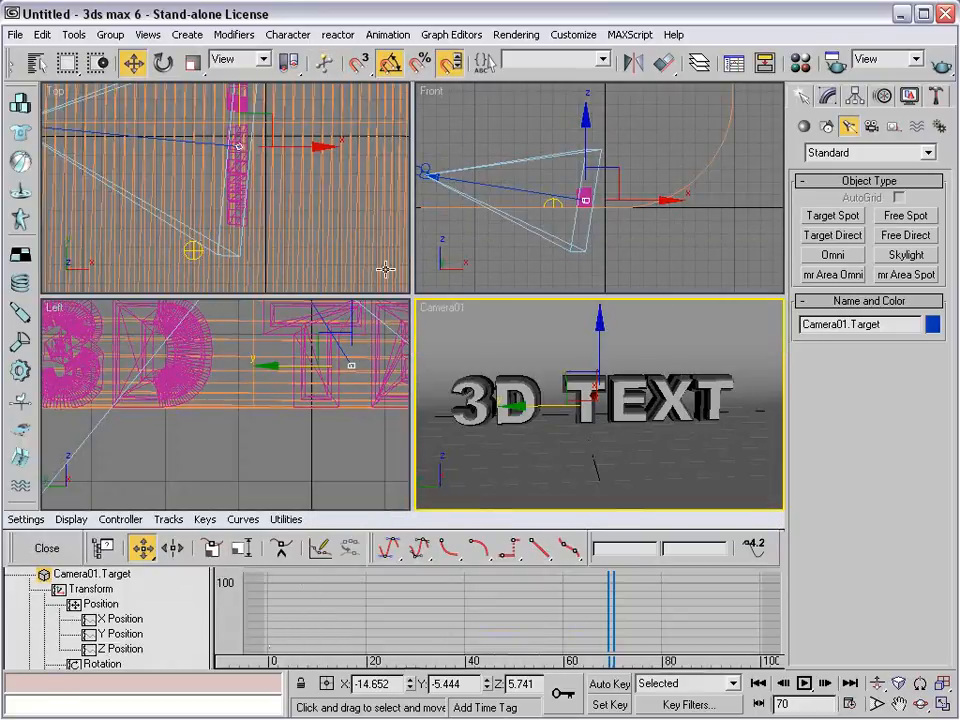
pyautogui.rightClick(240, 167)
pyautogui.click(470, 157)
pyautogui.moveTo(457, 177); pyautogui.dragTo(520, 190, button='middle')
pyautogui.click(498, 186)
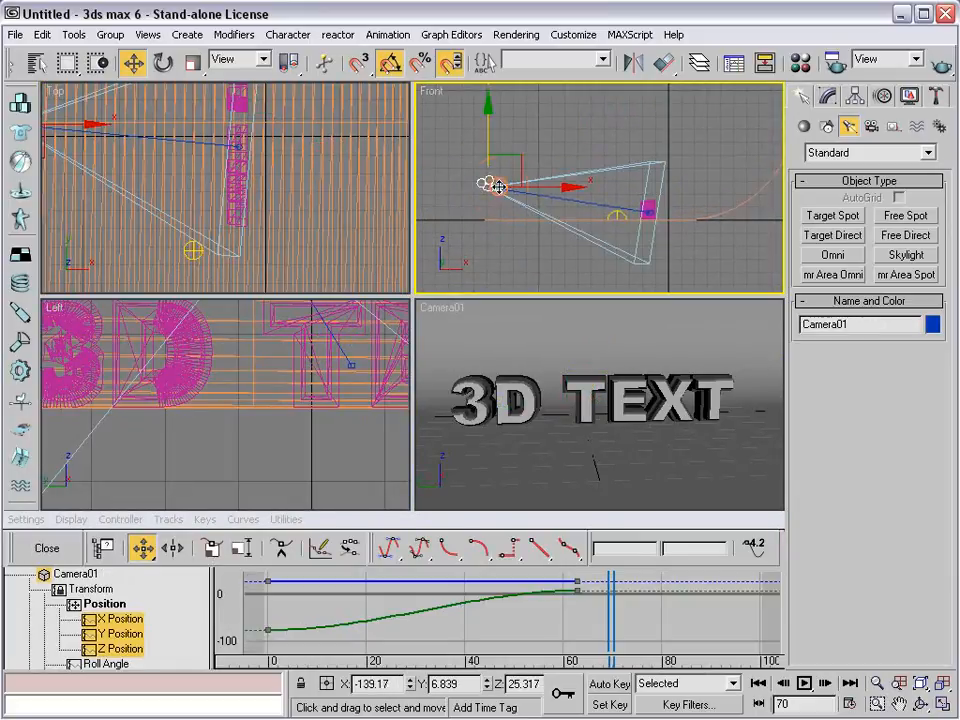
pyautogui.click(268, 630)
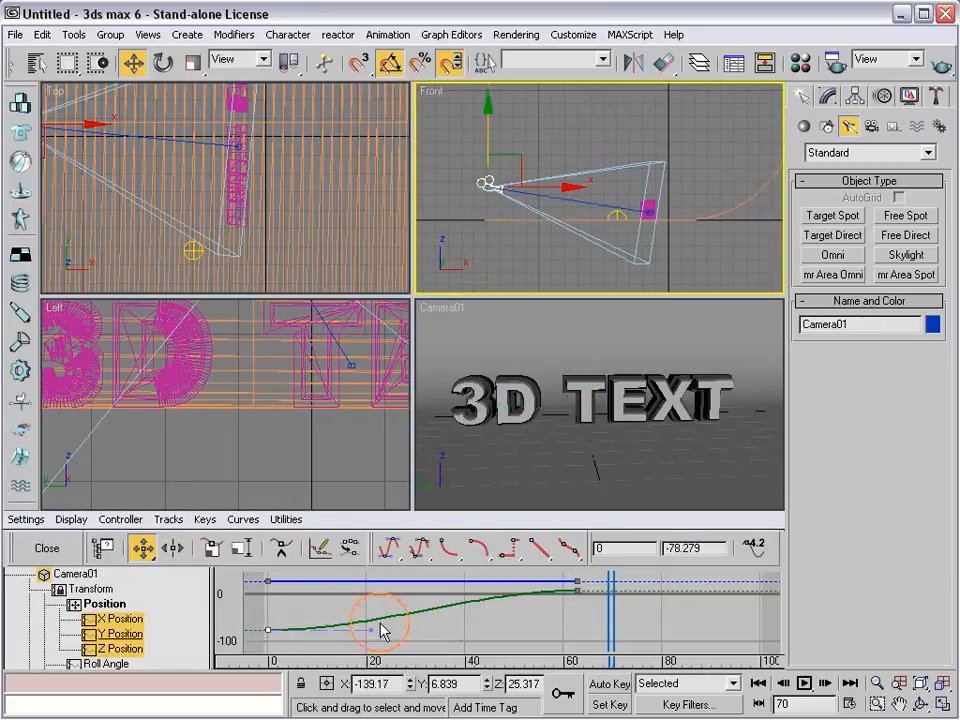
pyautogui.click(577, 591)
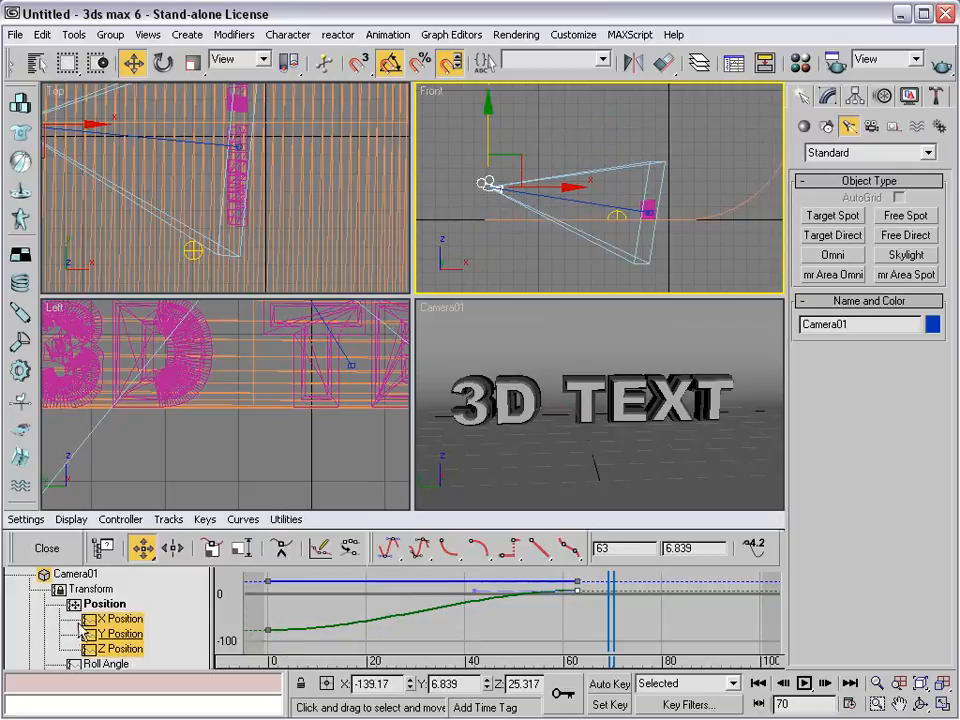
pyautogui.click(55, 549)
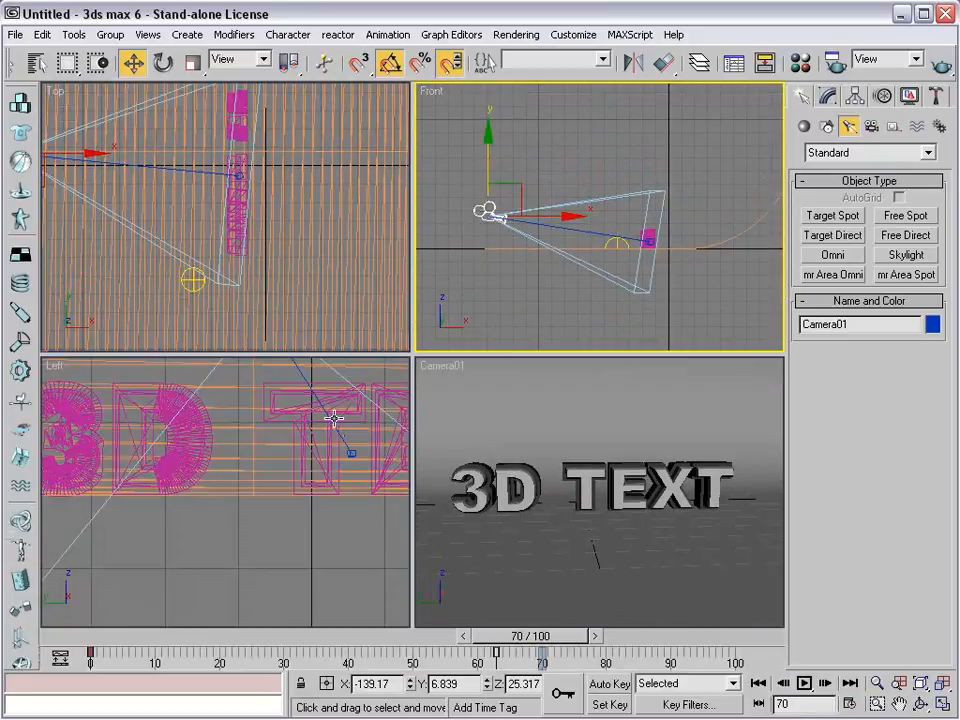
# Return the animation to frame 0 and deselect the camera
pyautogui.moveTo(565, 653); pyautogui.dragTo(150, 652)
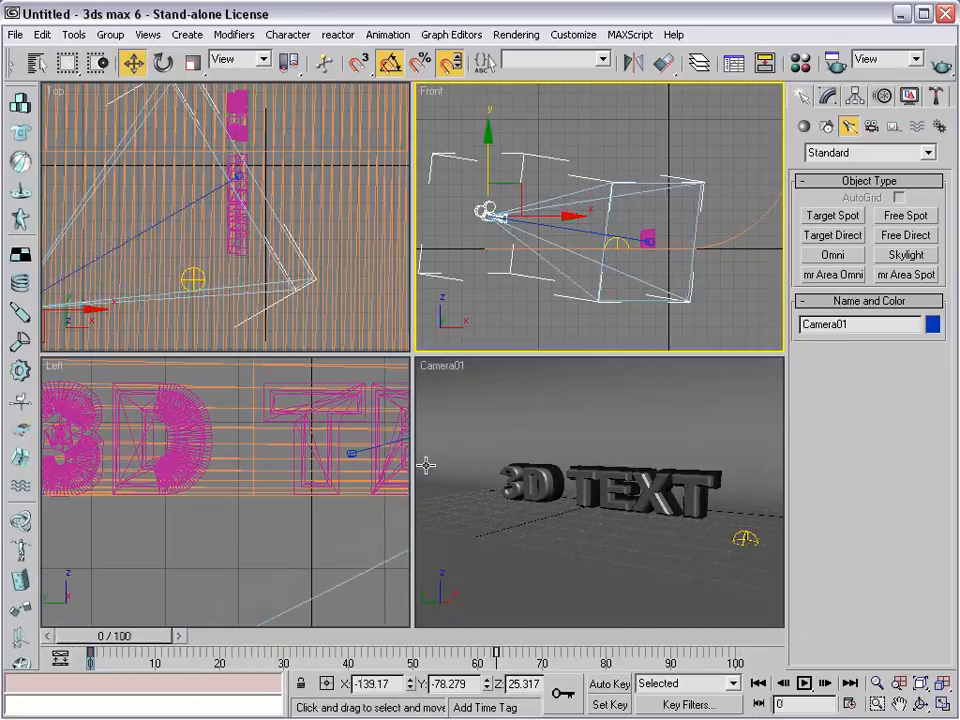
pyautogui.rightClick(538, 324)
pyautogui.click(531, 337)
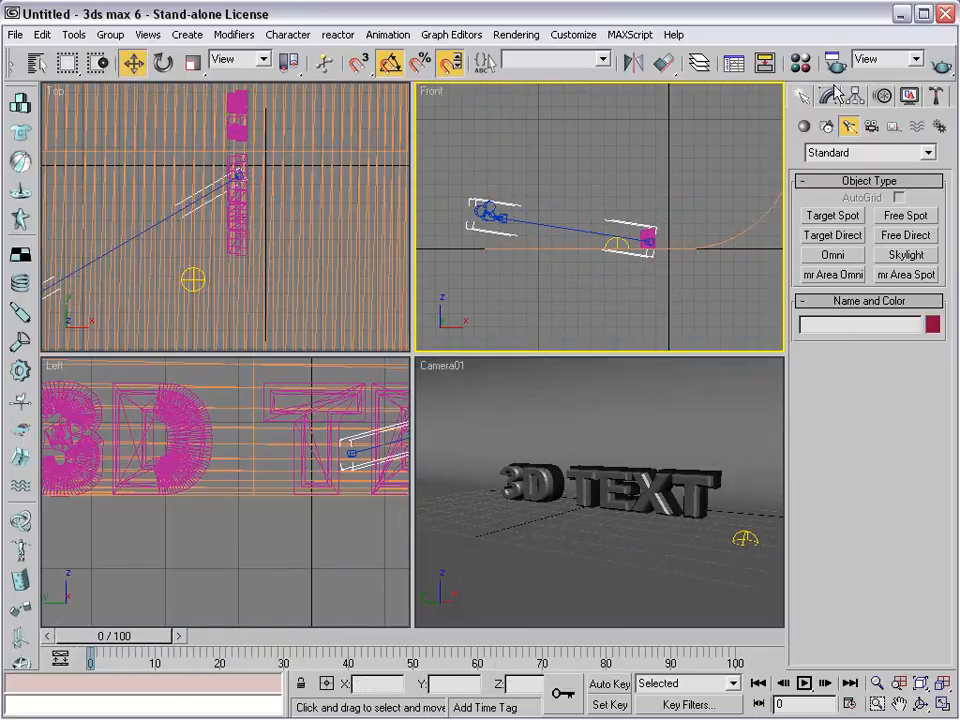
# Set the render output size to the NTSC DV (video) preset
pyautogui.press('F10')
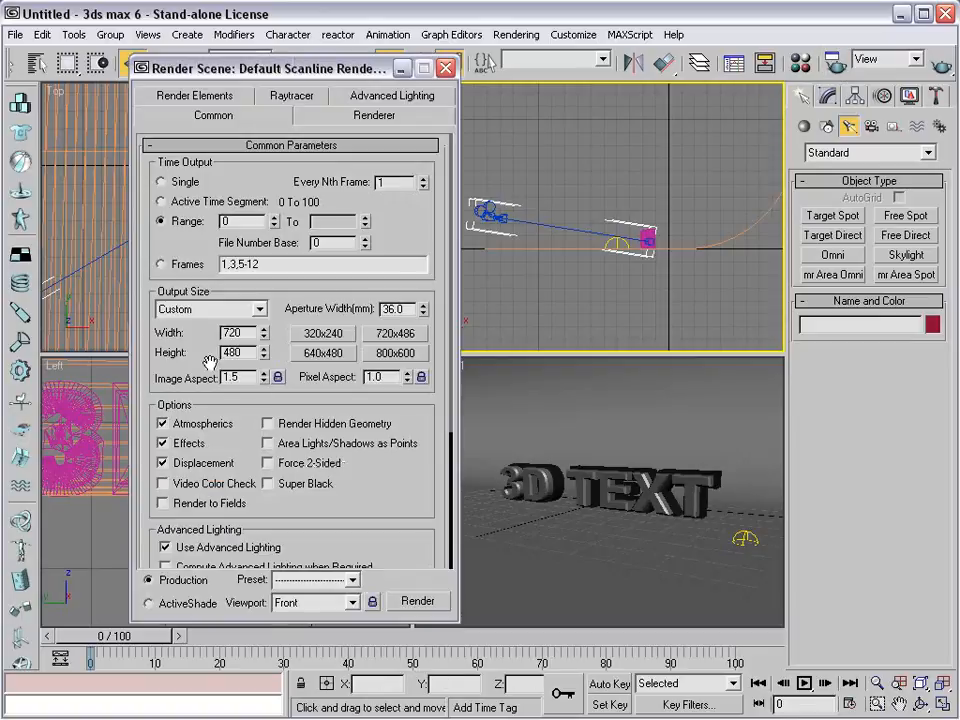
pyautogui.click(258, 309)
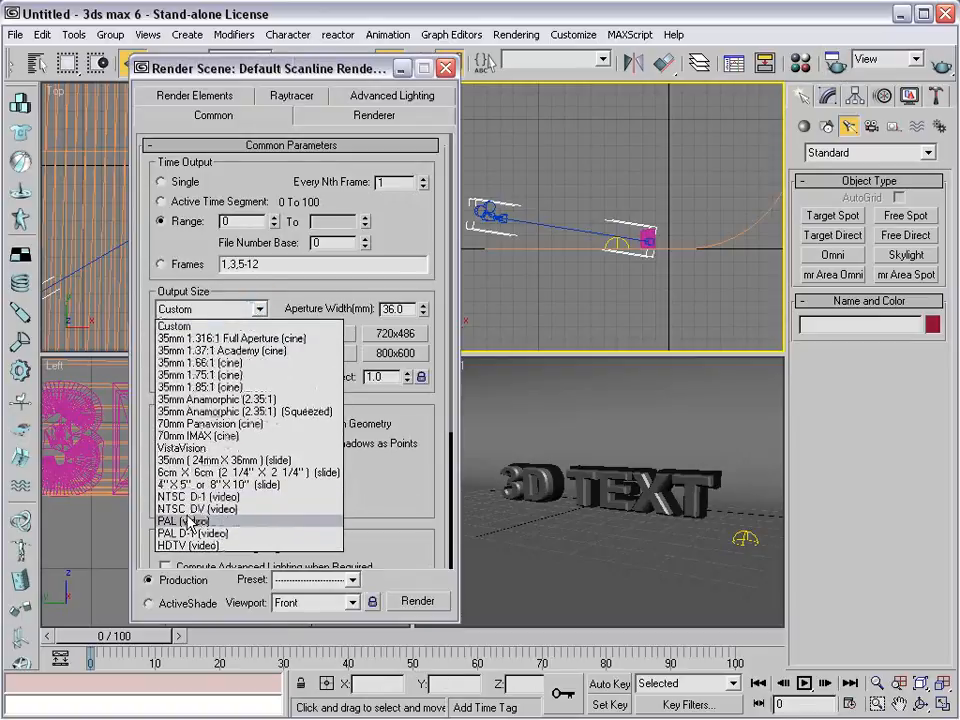
pyautogui.click(216, 509)
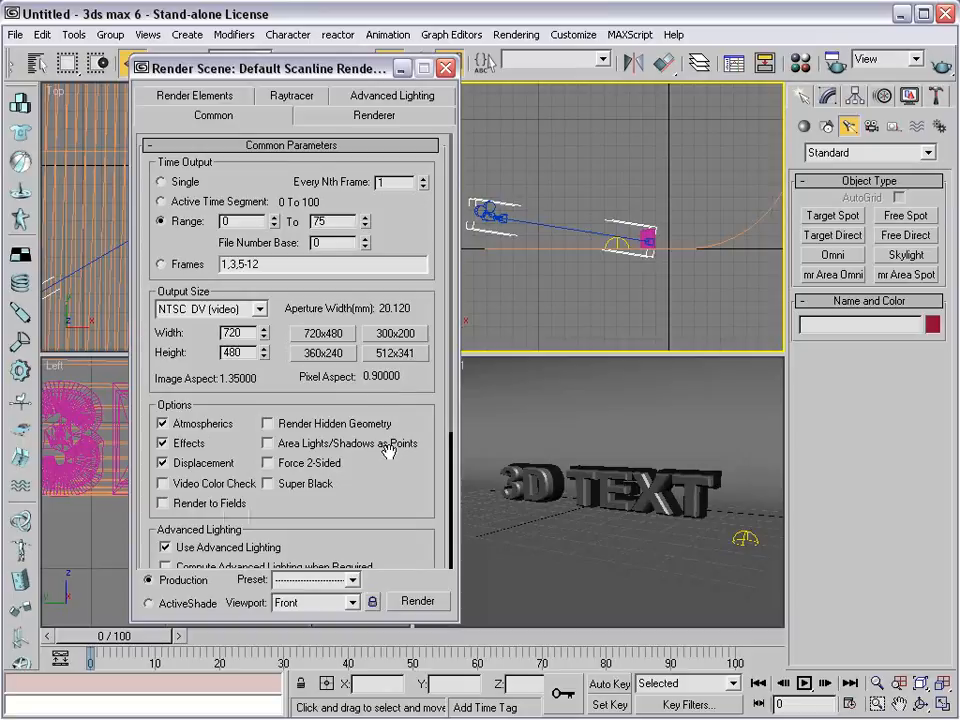
# Enable saving the render output to file as the PNG image 3D Text.png in the 3D Text folder
pyautogui.scroll(-5, 409, 399)
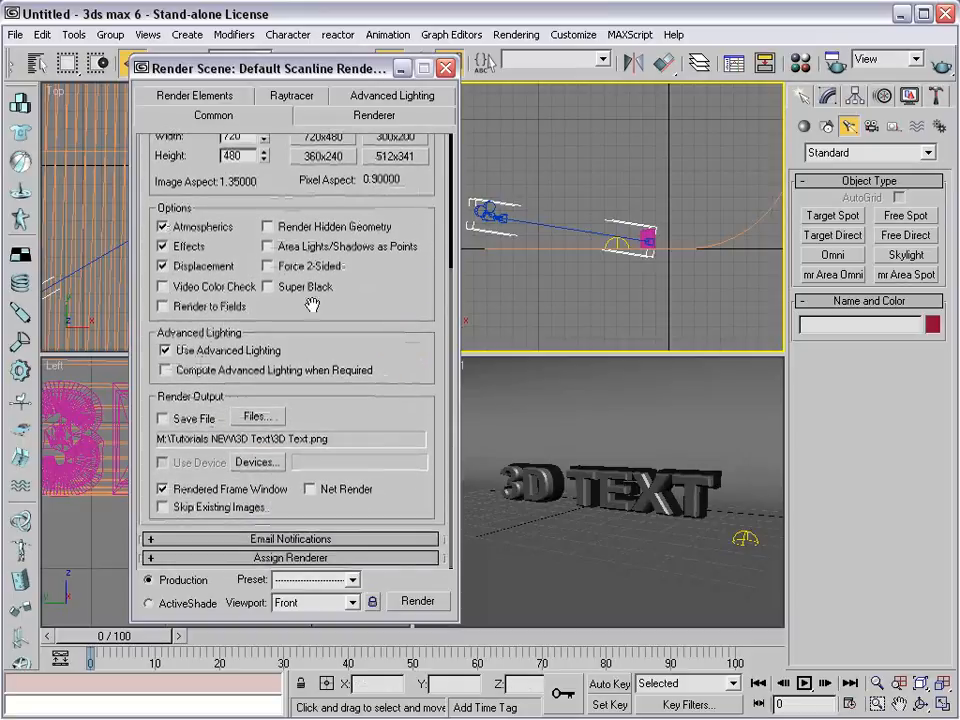
pyautogui.click(162, 418)
pyautogui.click(257, 418)
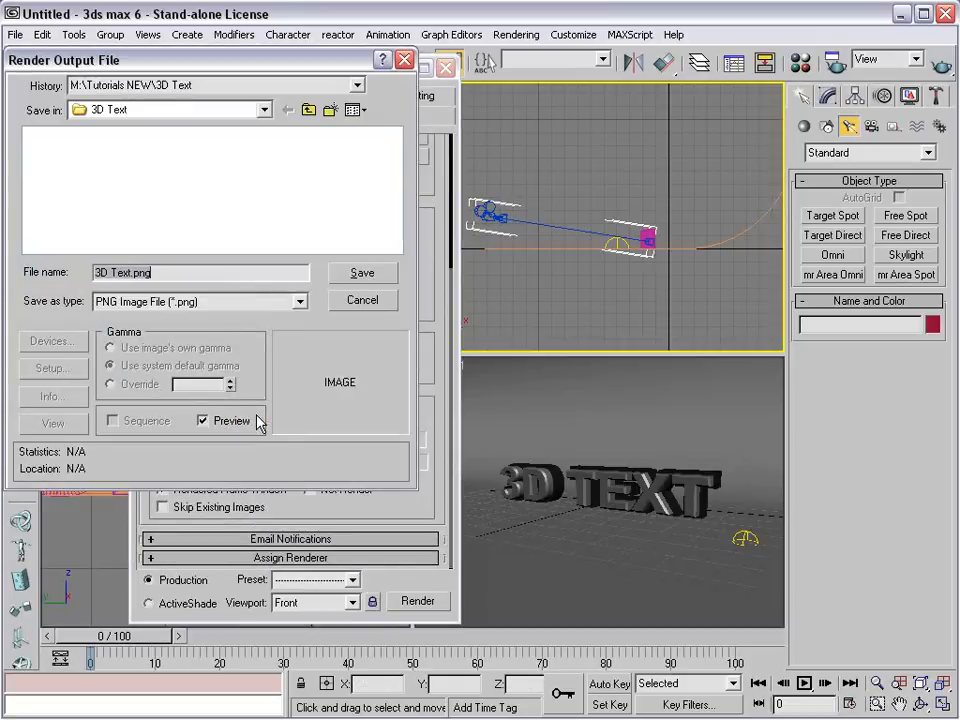
pyautogui.click(176, 302)
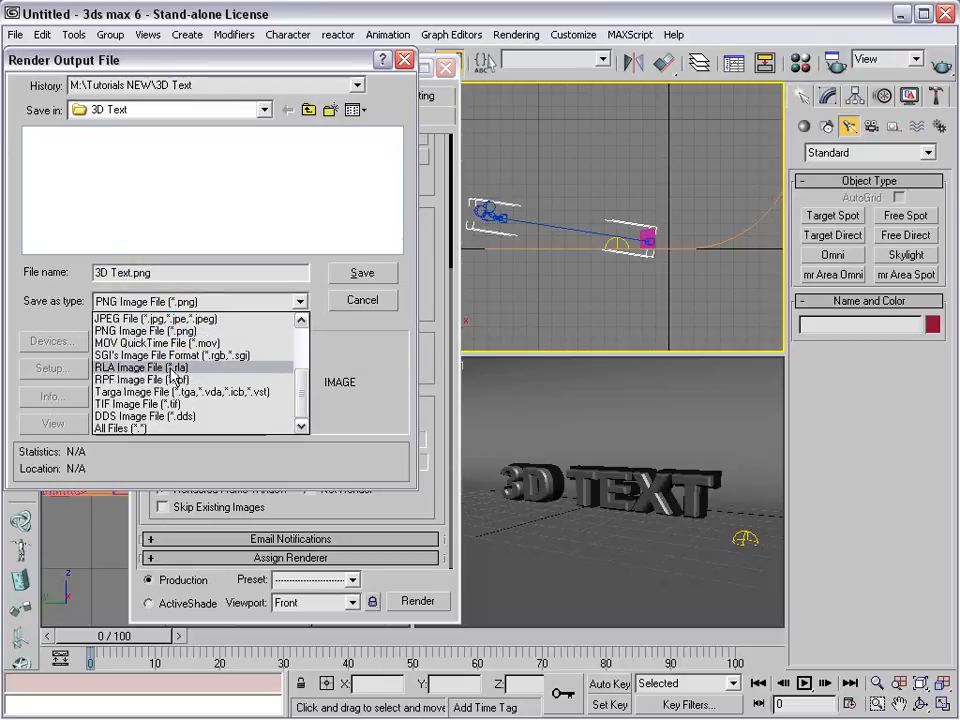
pyautogui.scroll(3, 175, 375)
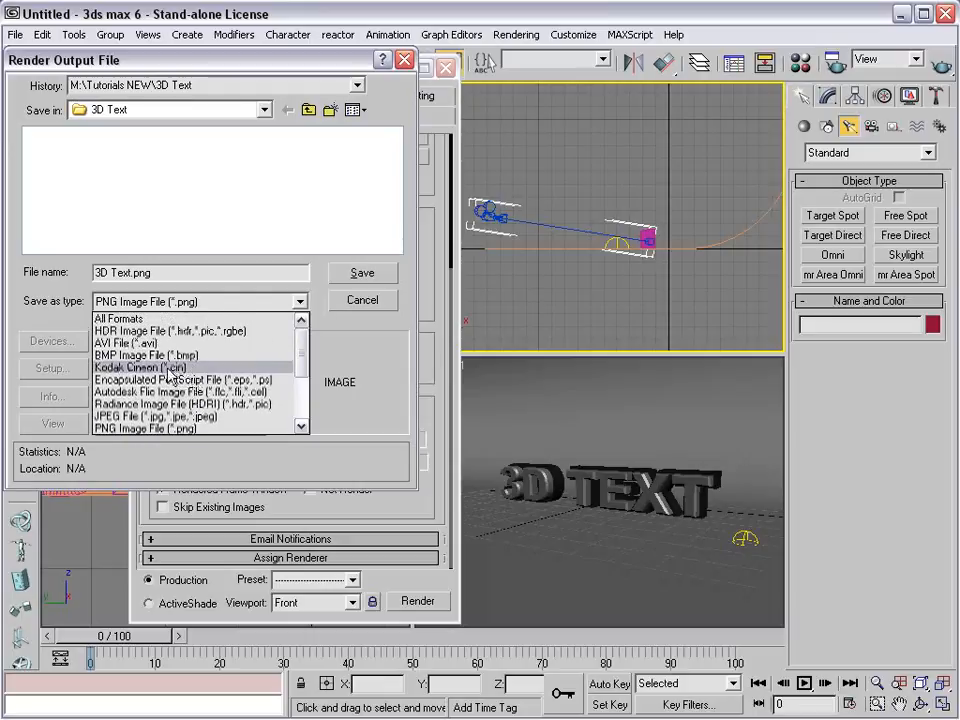
pyautogui.moveTo(306, 364); pyautogui.dragTo(308, 408)
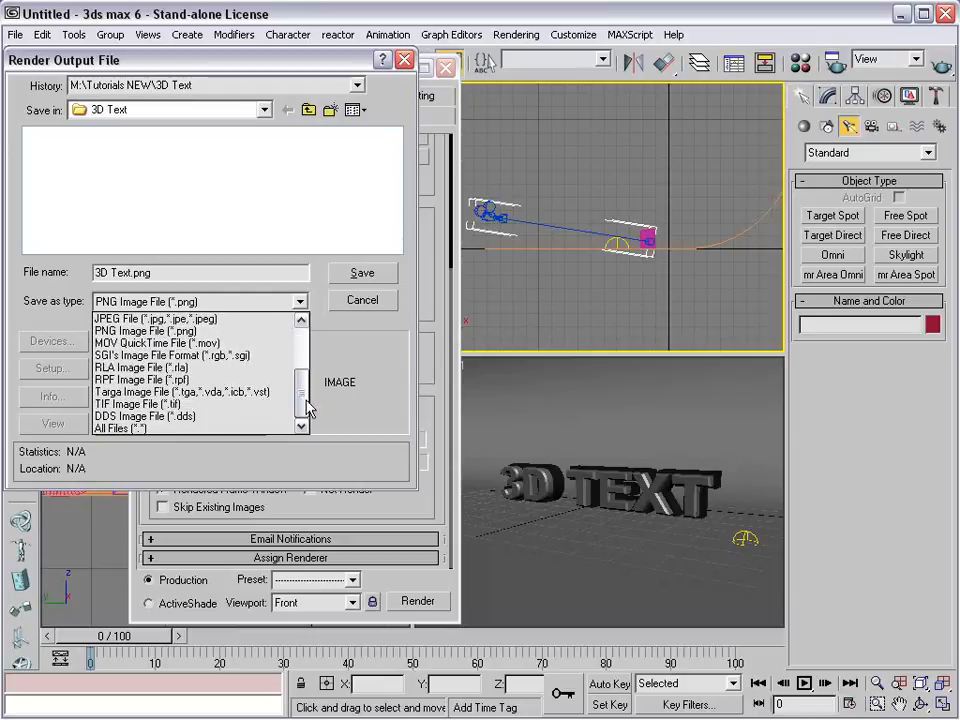
pyautogui.click(160, 380)
pyautogui.click(210, 302)
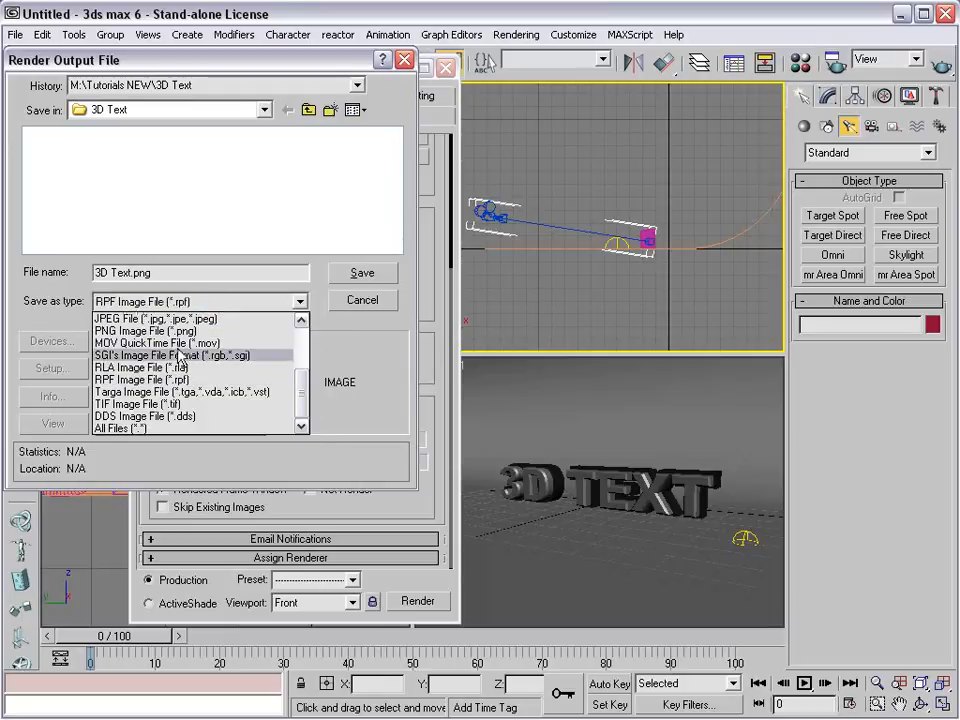
pyautogui.click(148, 332)
pyautogui.click(358, 275)
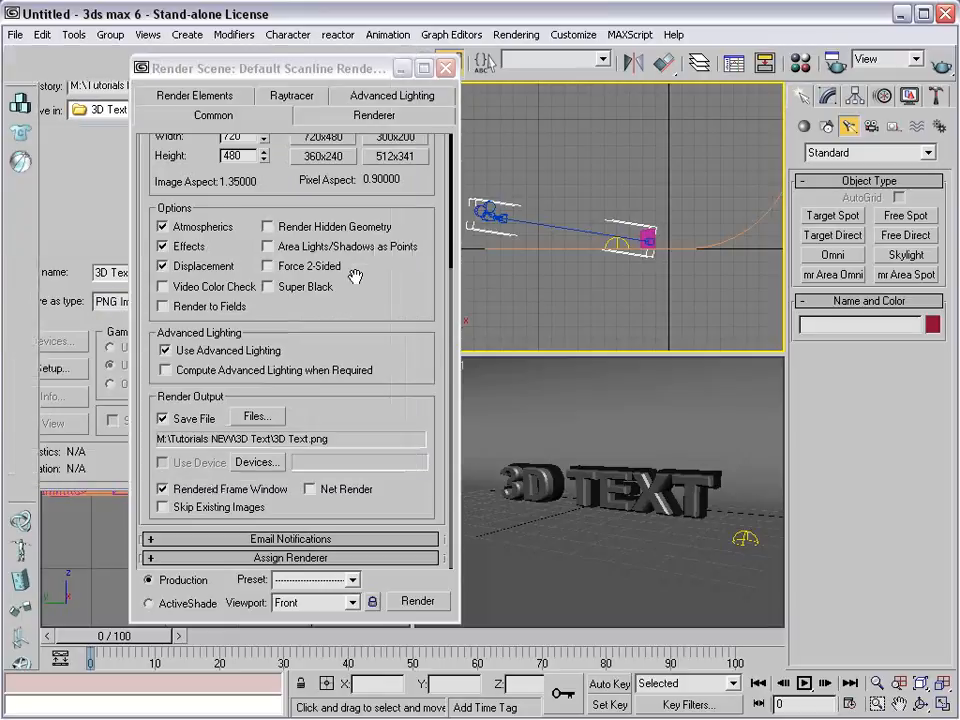
# Make Camera01 the view to render and set the skylight's Rays per Sample to 15
pyautogui.click(548, 395)
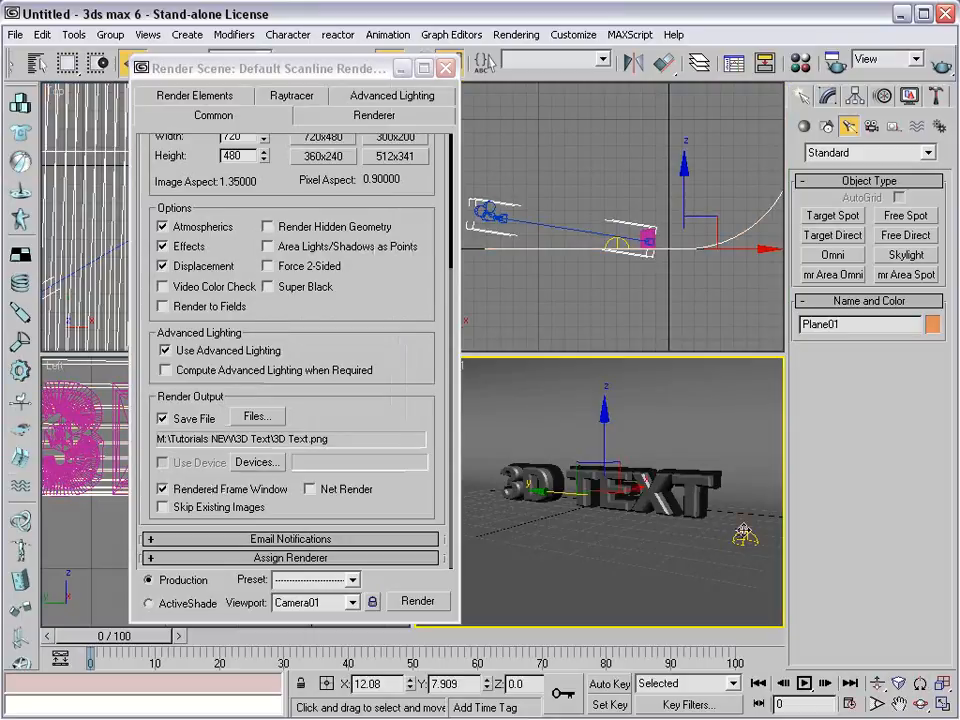
pyautogui.click(745, 540)
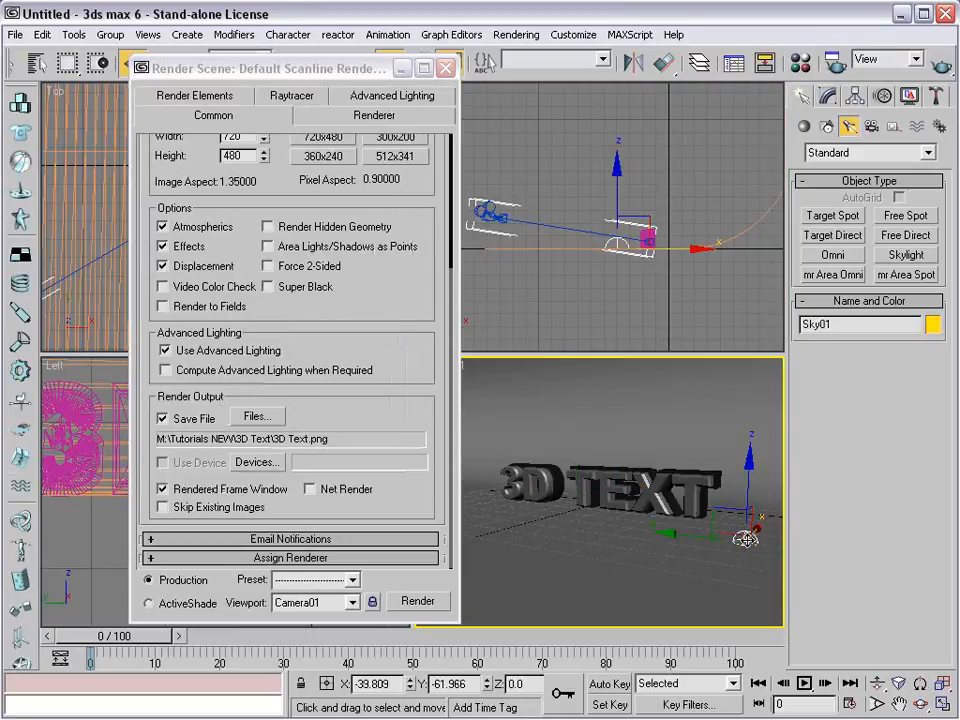
pyautogui.click(828, 96)
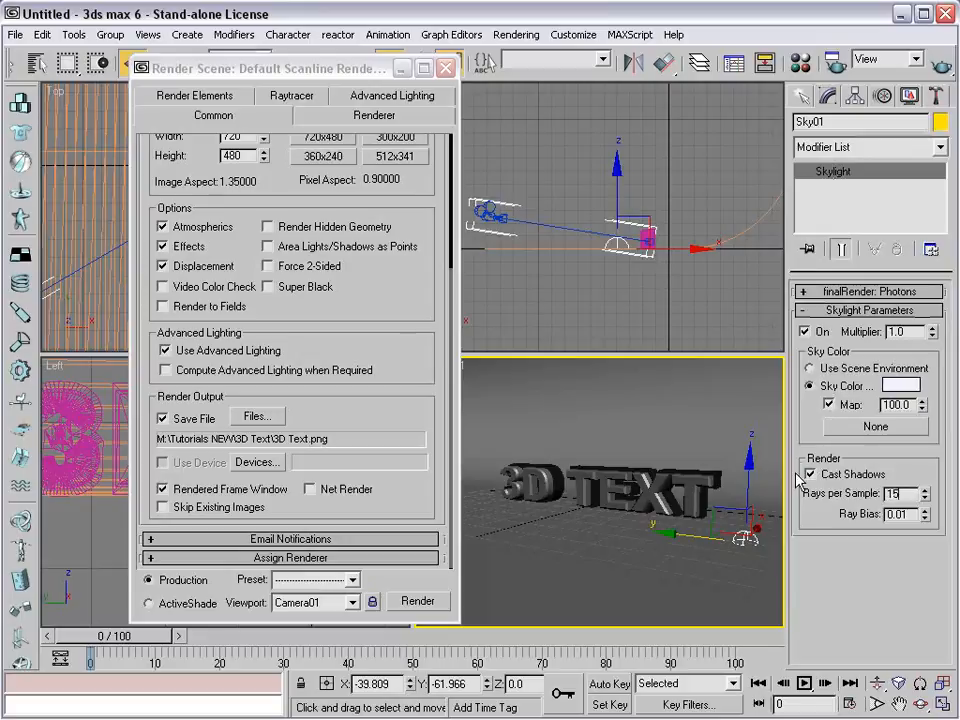
# Render the Camera01 view from frame 0 and close the rendered image
pyautogui.click(945, 68)
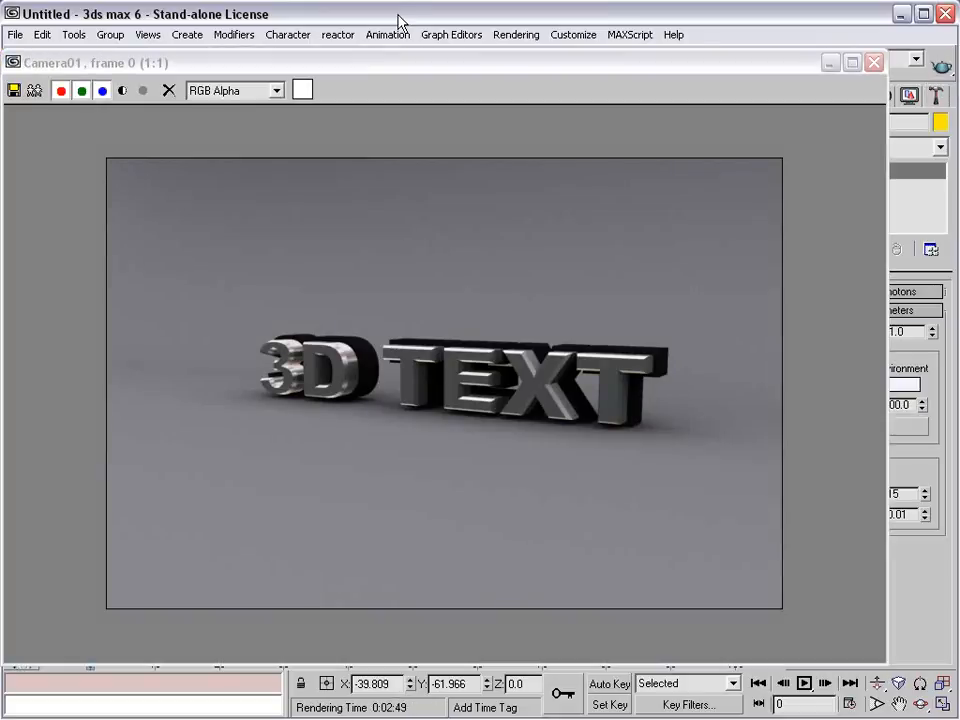
pyautogui.click(547, 70)
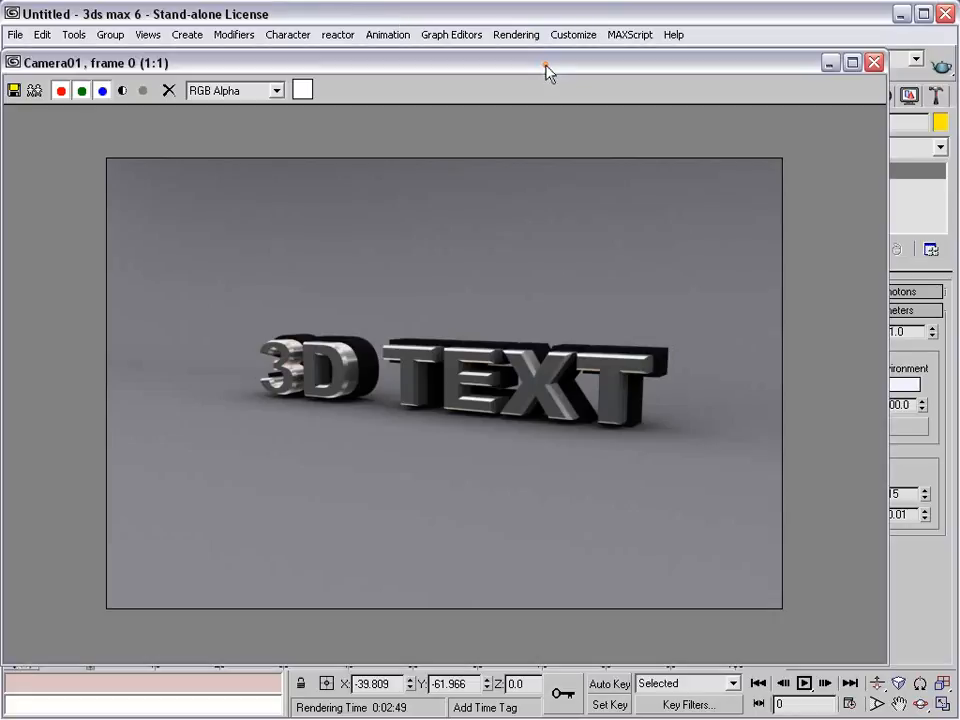
pyautogui.click(874, 62)
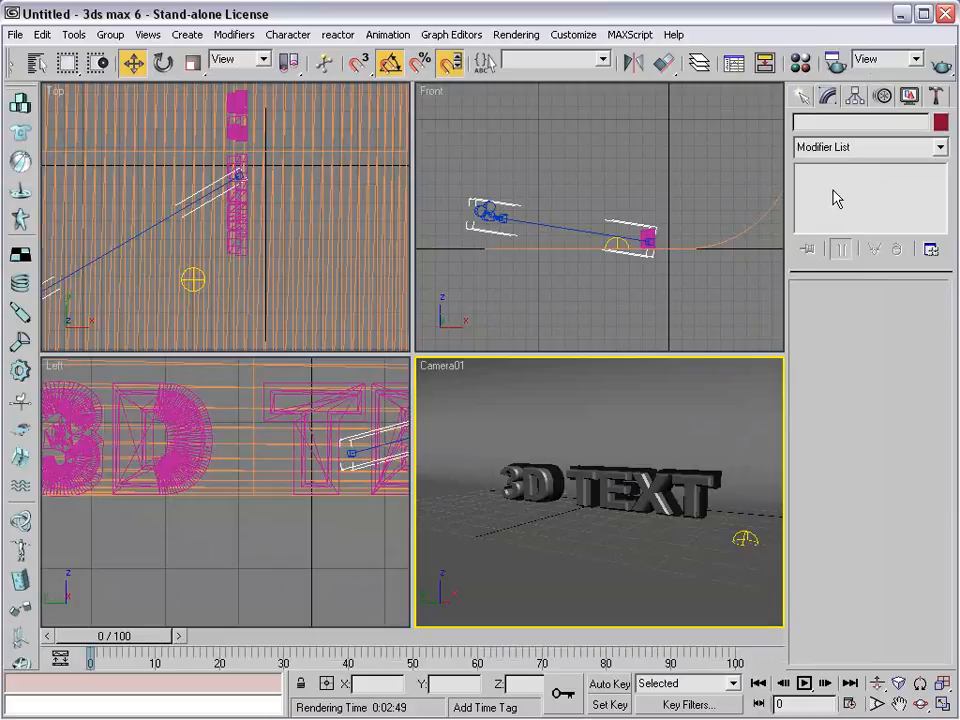